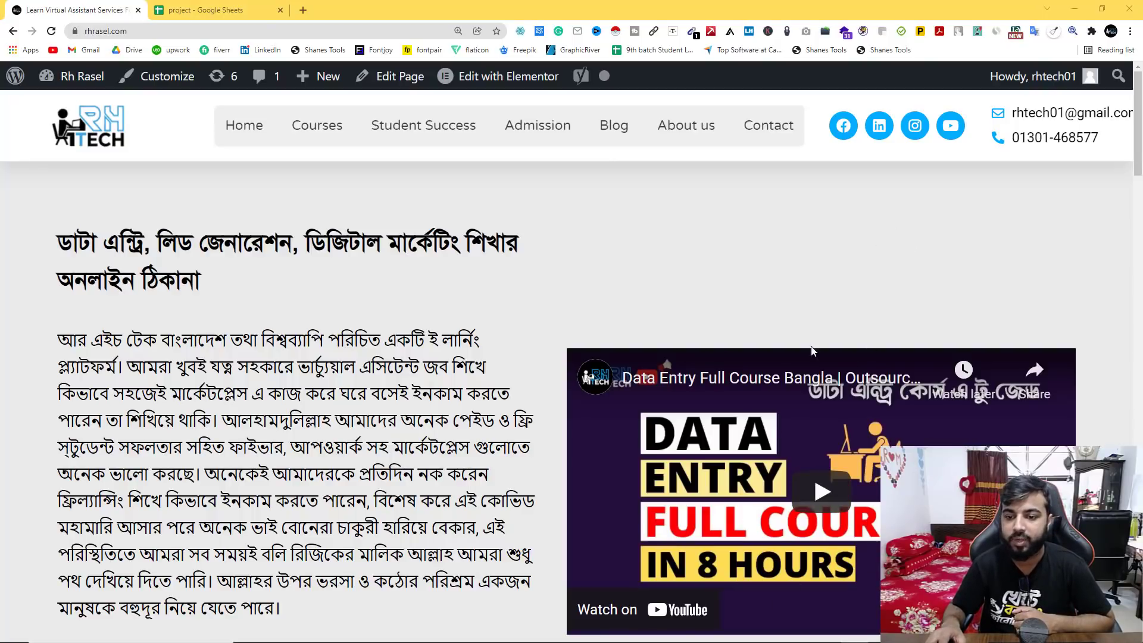
Review the order screenshot in Photos, close it, and switch to the project spreadsheet in Google Sheets.
click(828, 632)
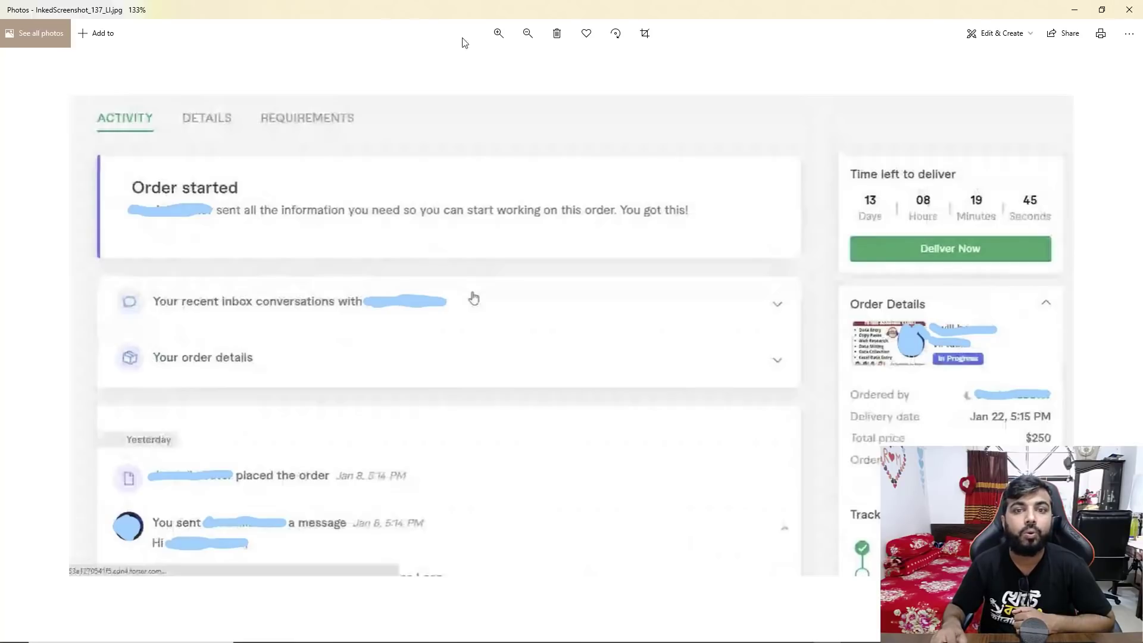
click(1130, 11)
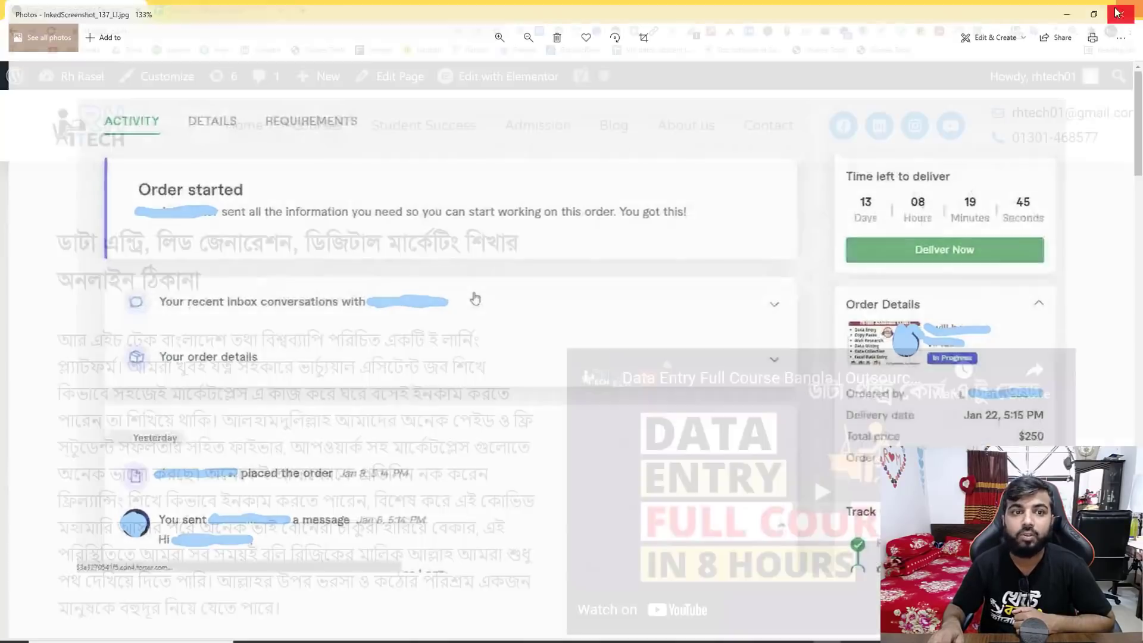
click(212, 10)
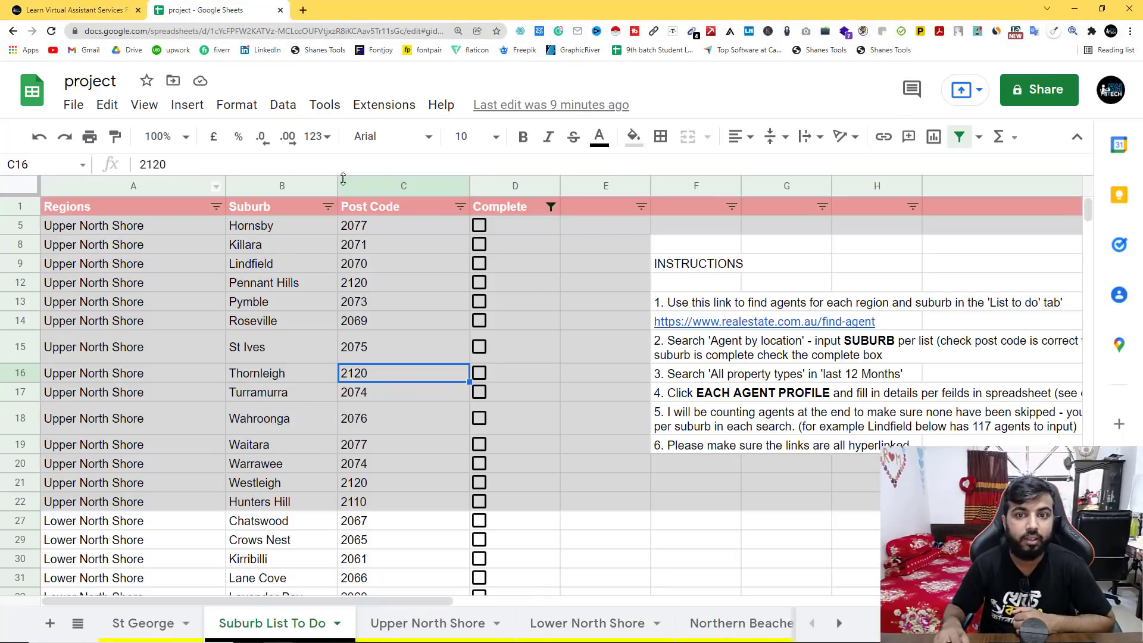
Highlight the INSTRUCTIONS block in F9:I19 and enlarge the page to 175% so the full text can be read.
drag(727, 265, 728, 451)
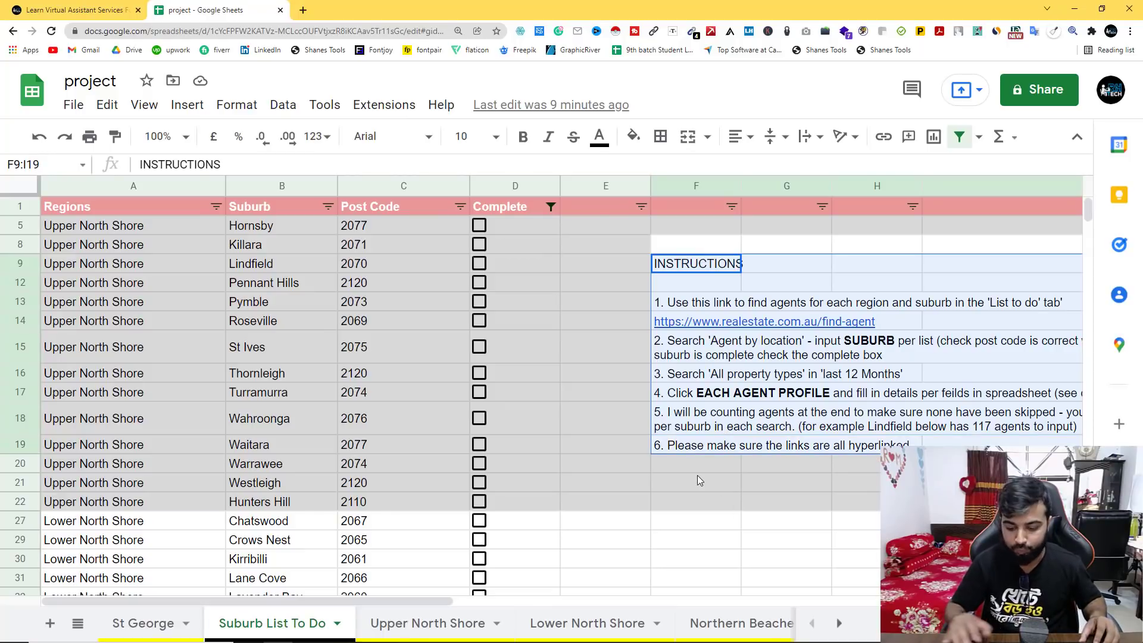
key(ctrl+plus)
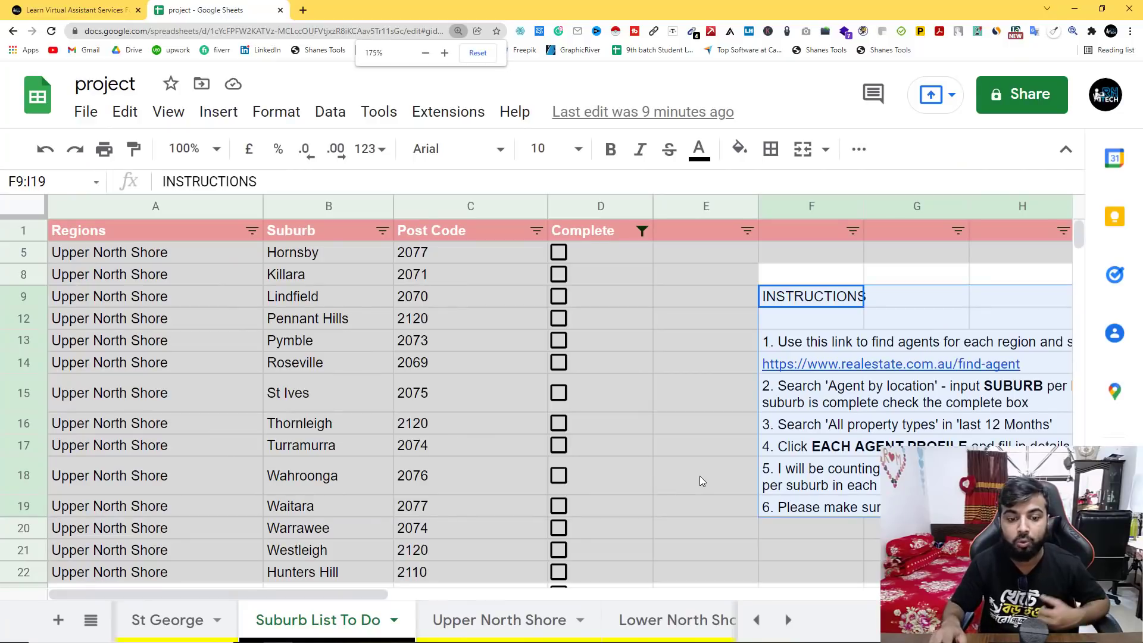
drag(207, 591, 370, 615)
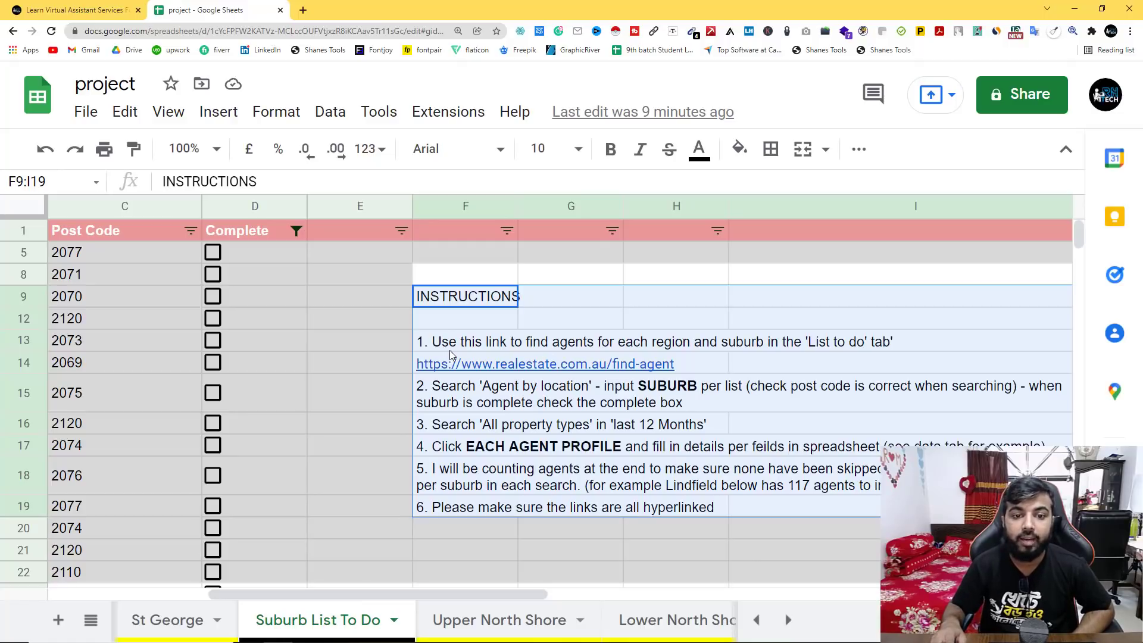
Read the first instruction, check the list of region sheets, and open the realestate.com.au find-agent link from F14.
click(423, 348)
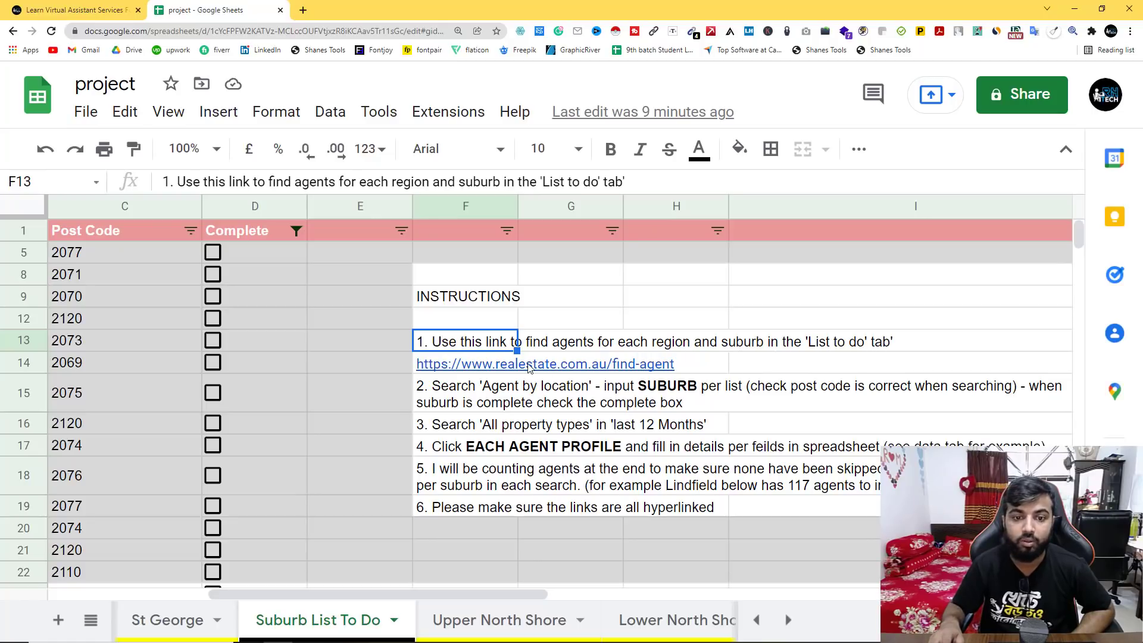
click(91, 620)
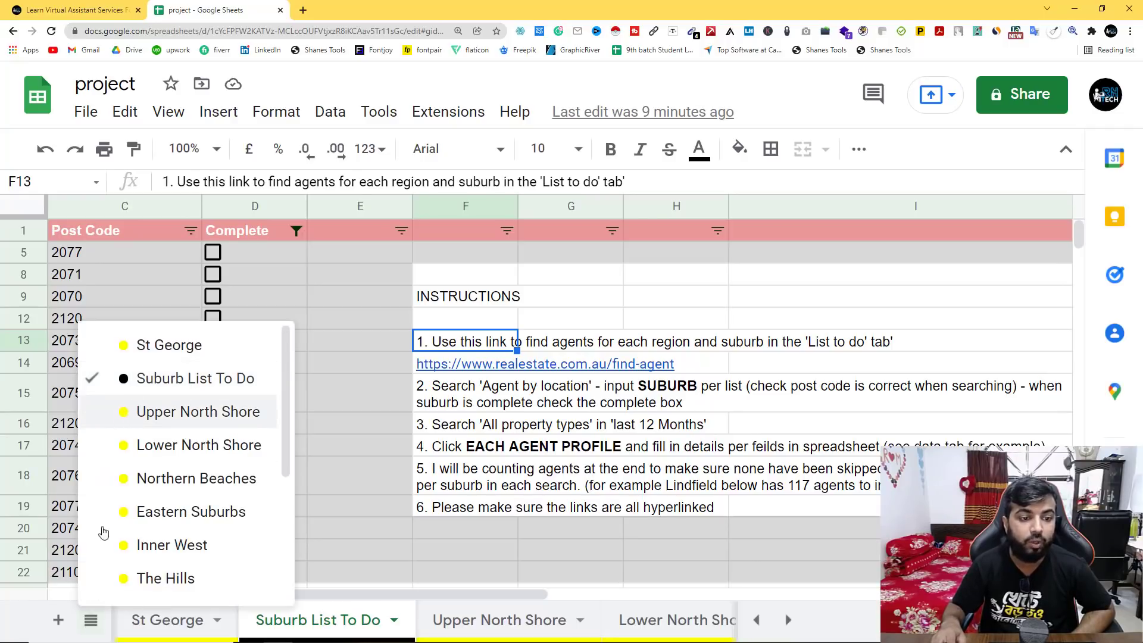
click(460, 368)
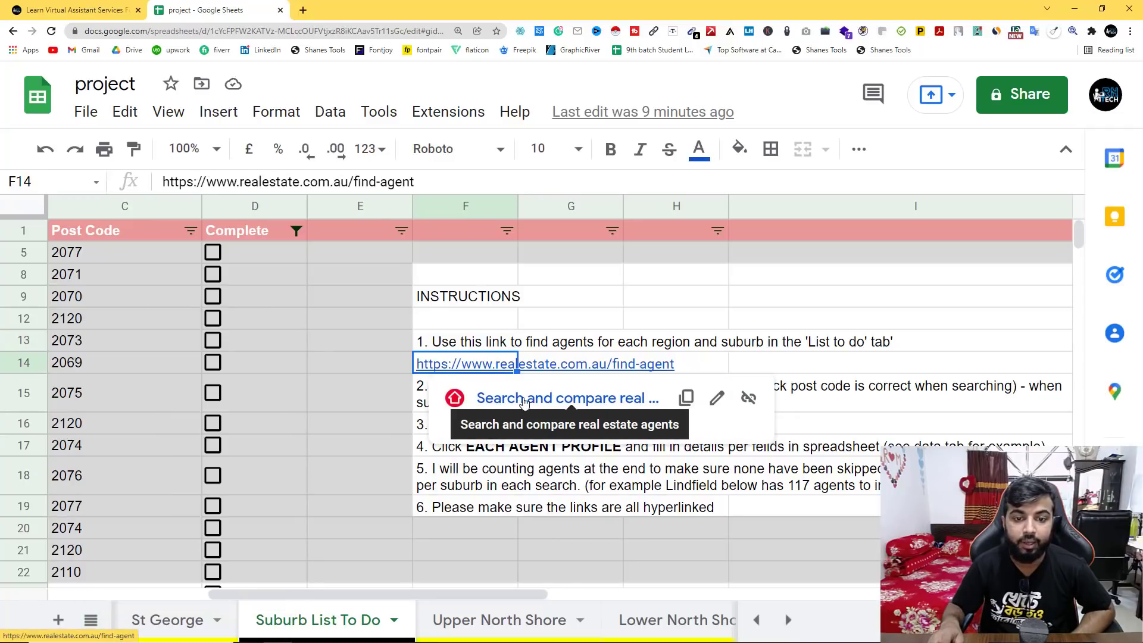
click(528, 399)
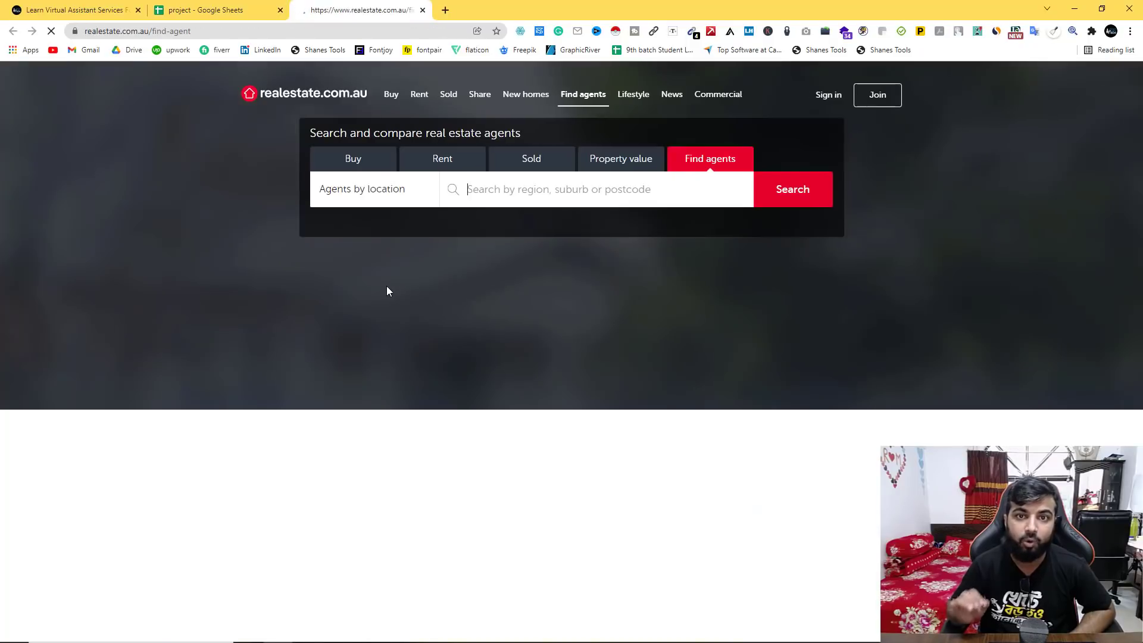
Return to the project spreadsheet and read instructions 2 to 6 against the list of region sheets.
click(205, 10)
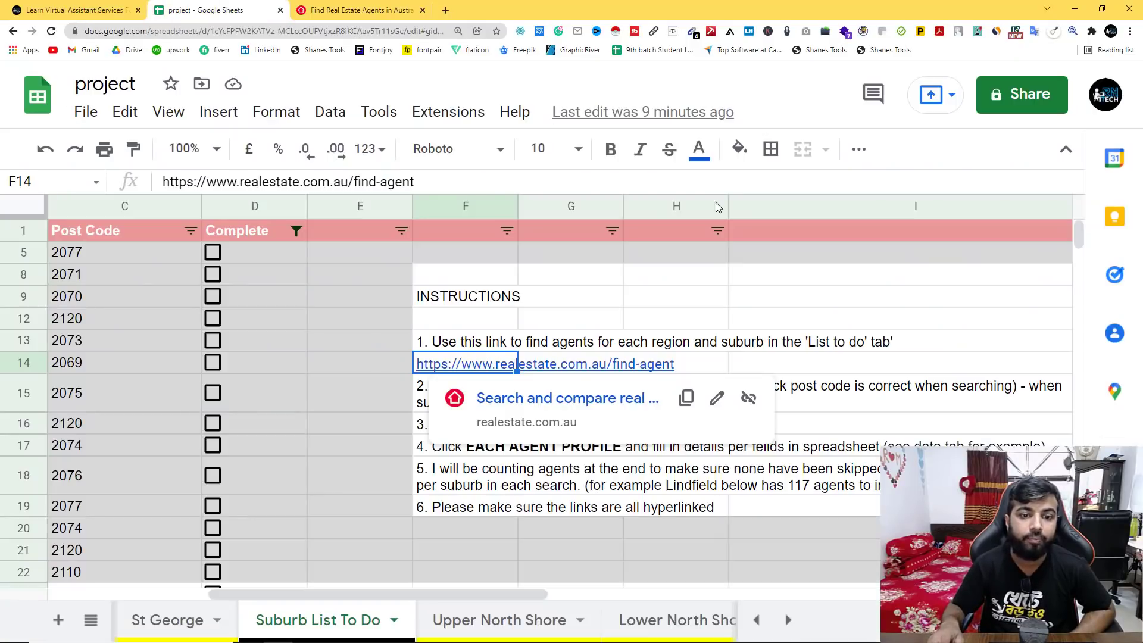
click(461, 395)
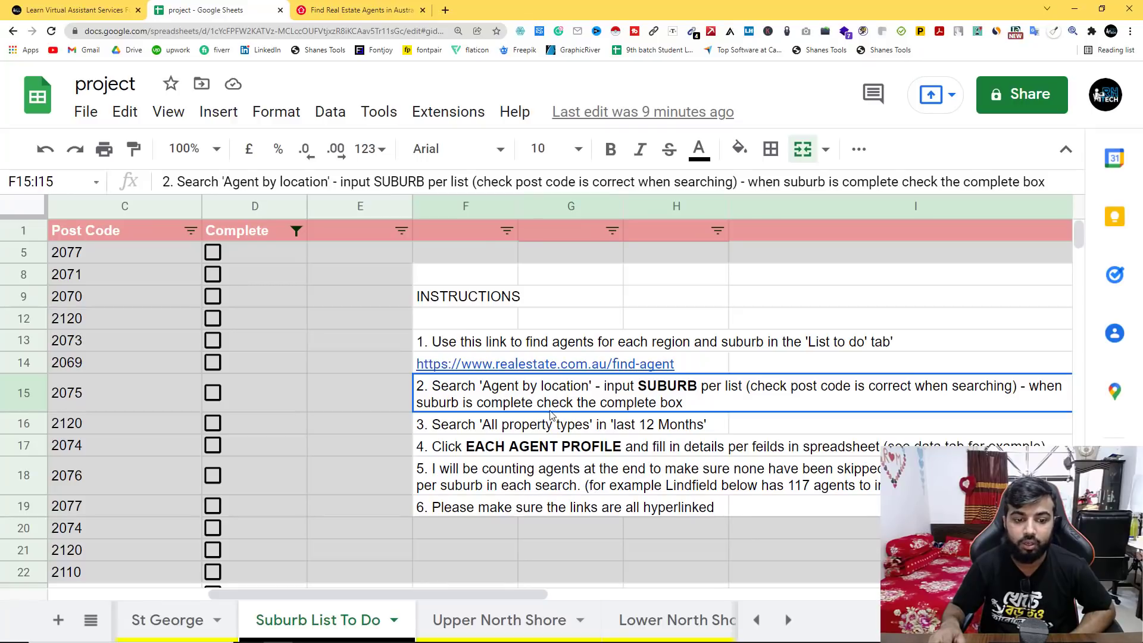
click(95, 614)
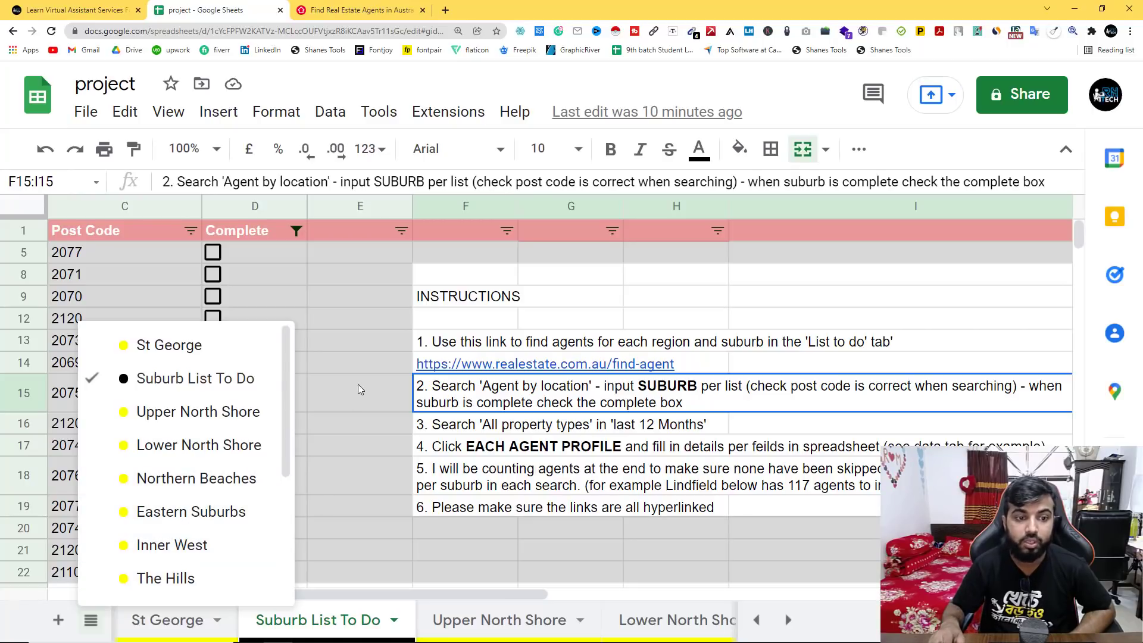
click(617, 409)
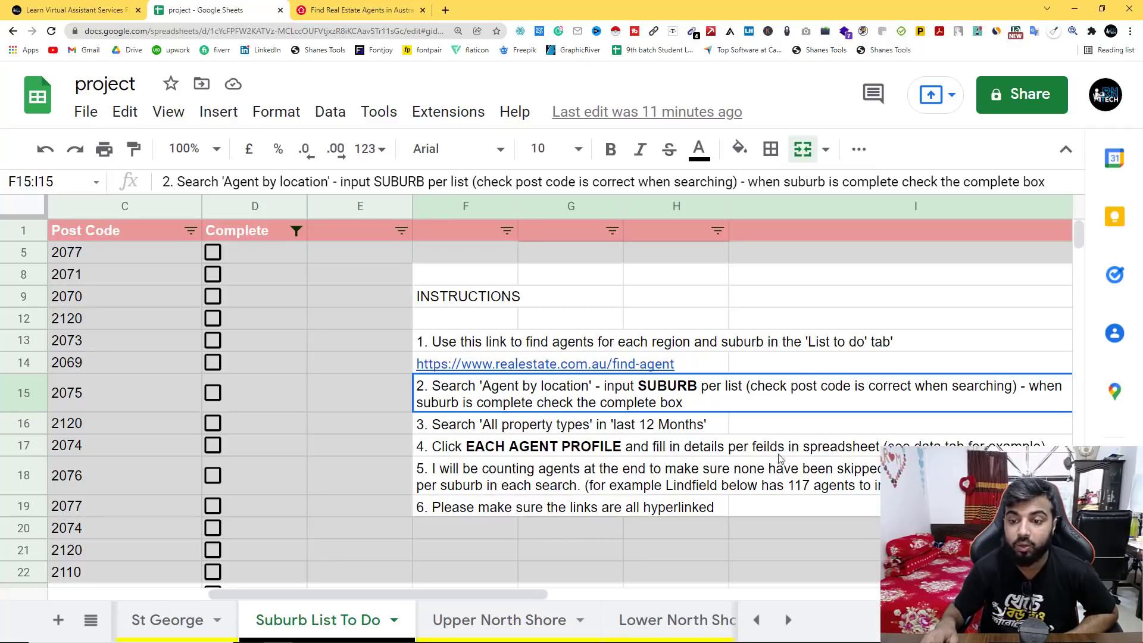
click(462, 447)
click(453, 484)
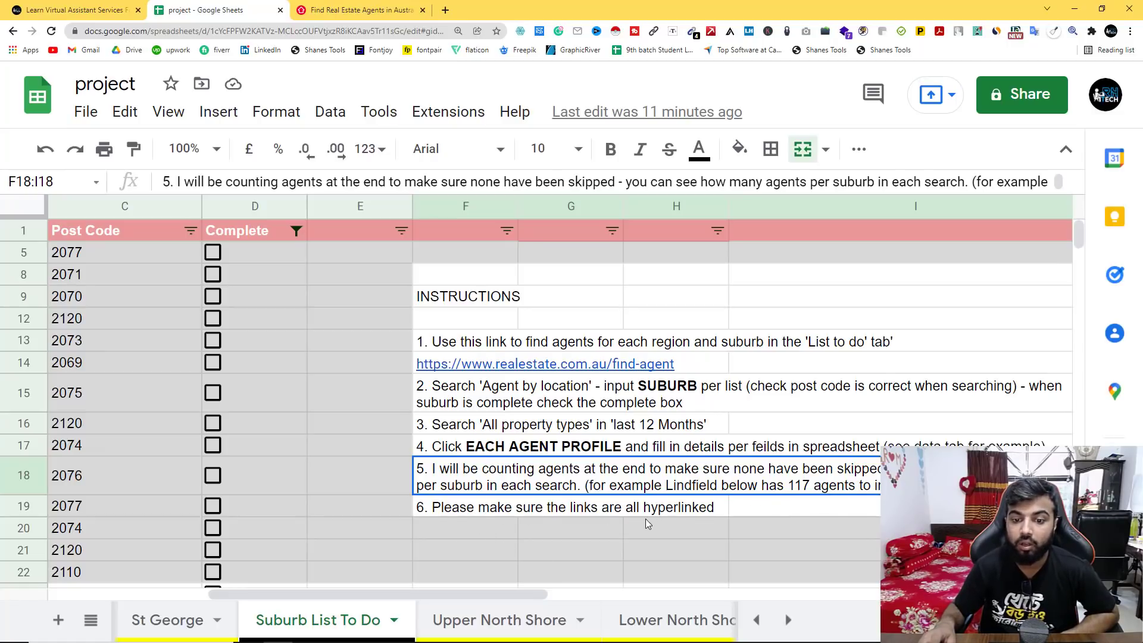
click(511, 514)
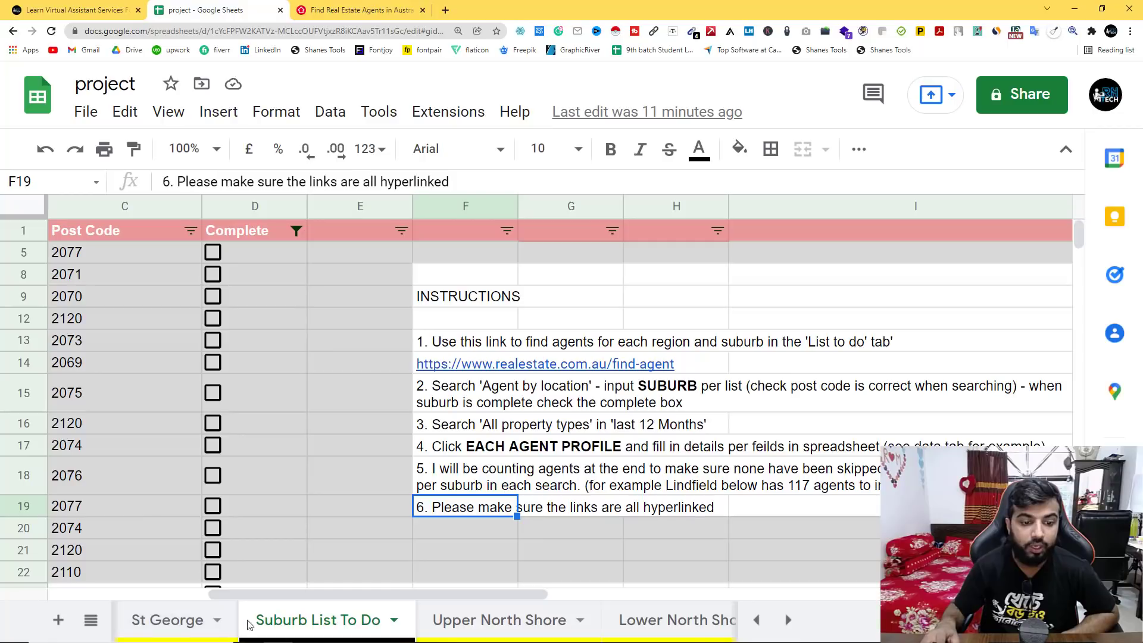
Examine the column headers on the Upper North Shore sheet, from Region through Position, to see which agent details are required.
click(489, 621)
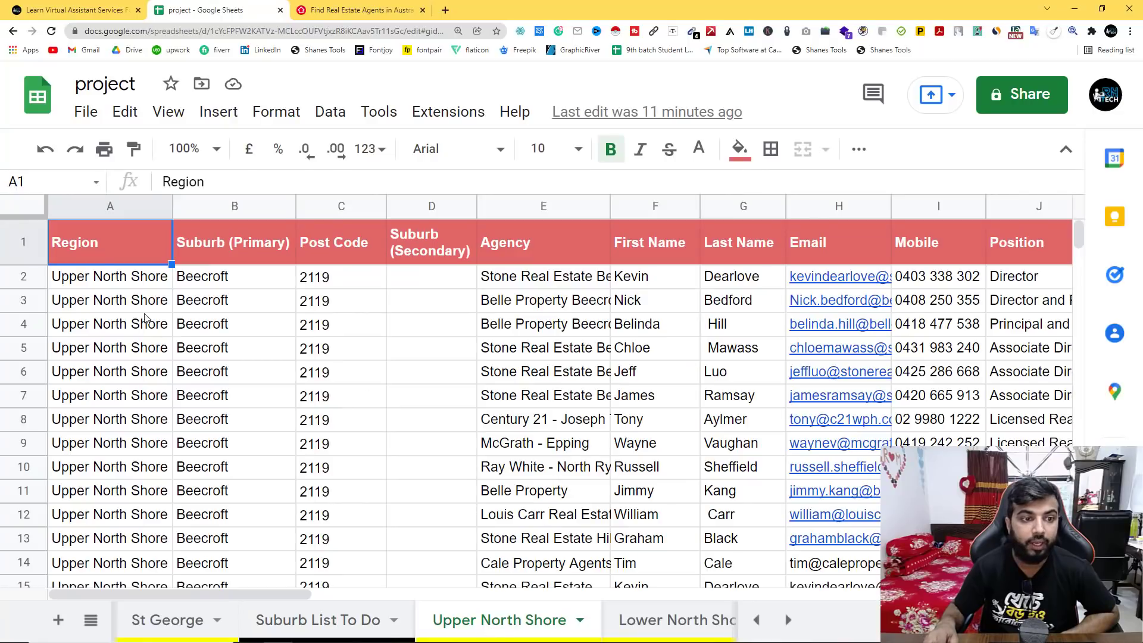
click(238, 251)
click(367, 260)
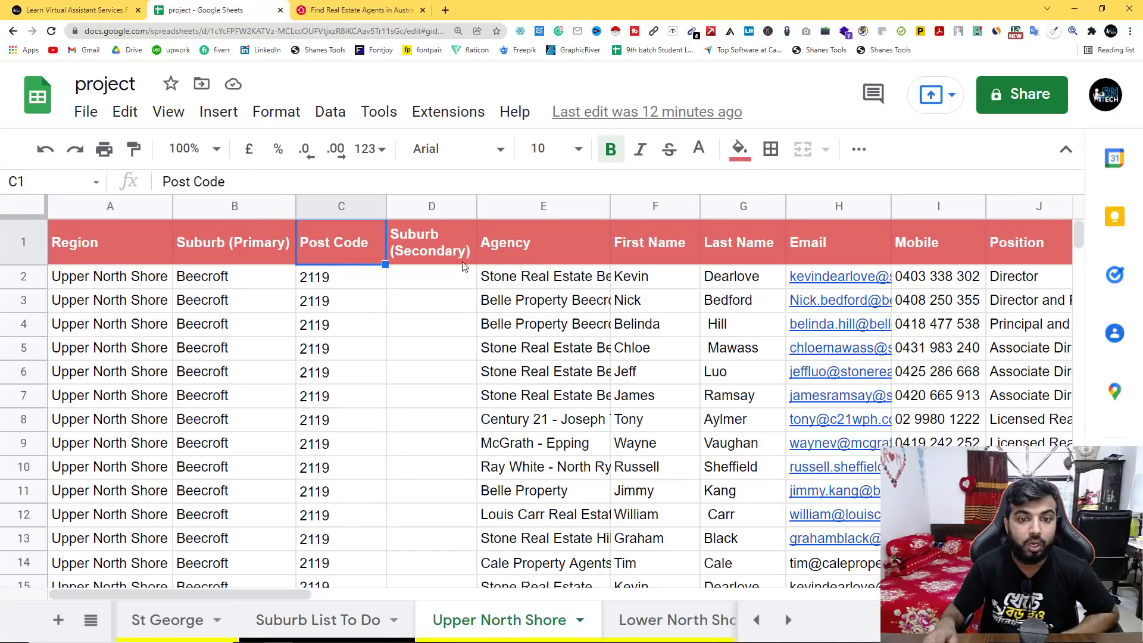
click(533, 250)
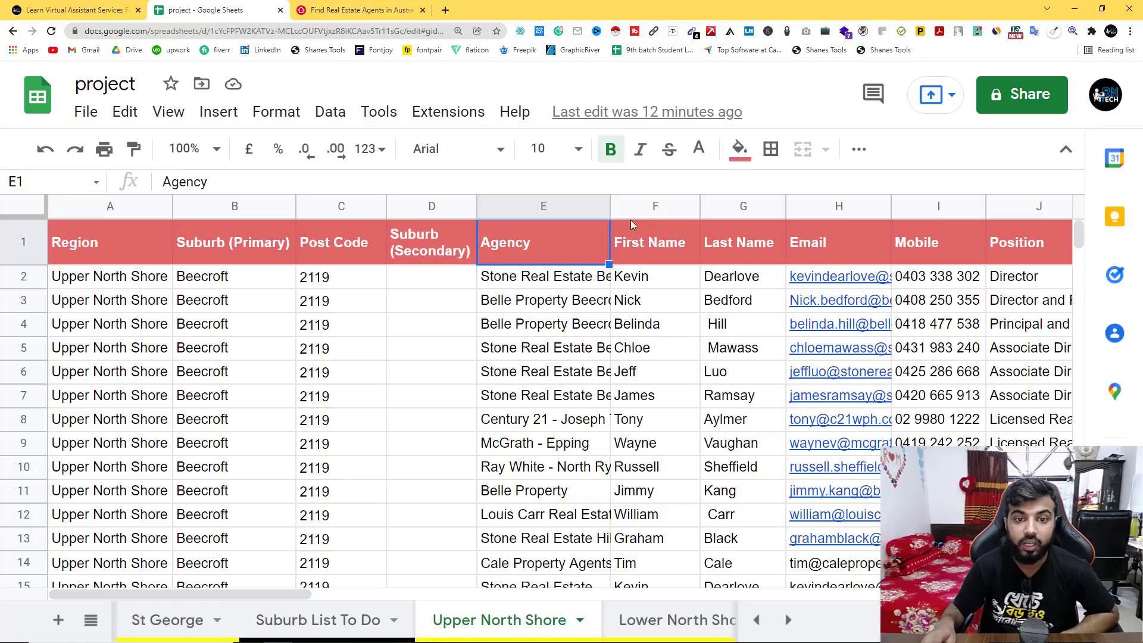
click(737, 242)
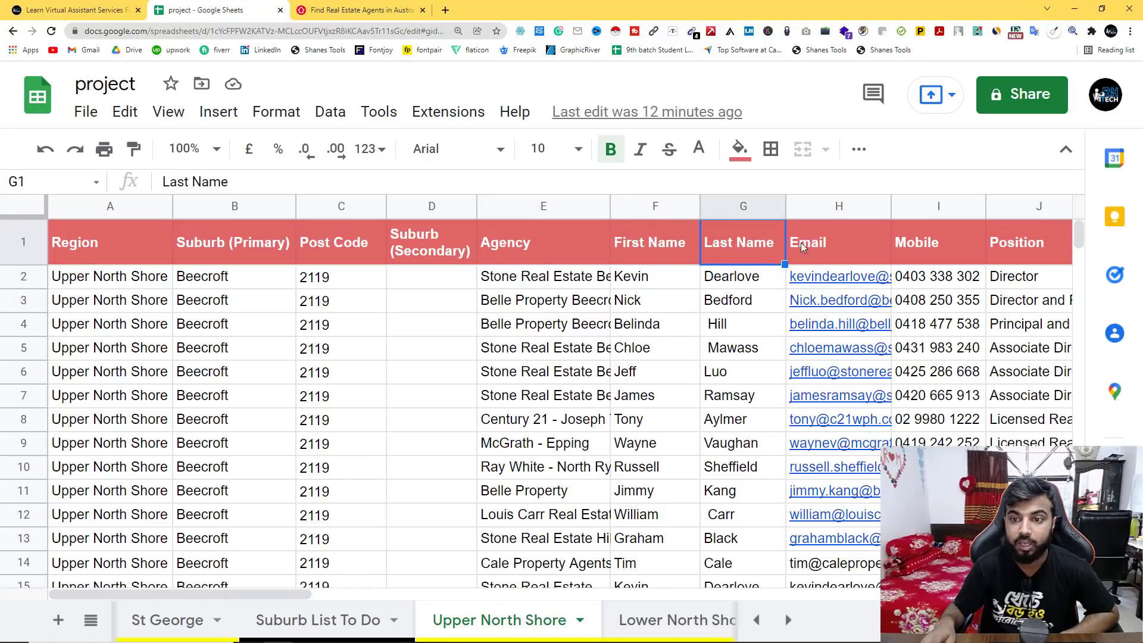
click(839, 240)
click(1014, 241)
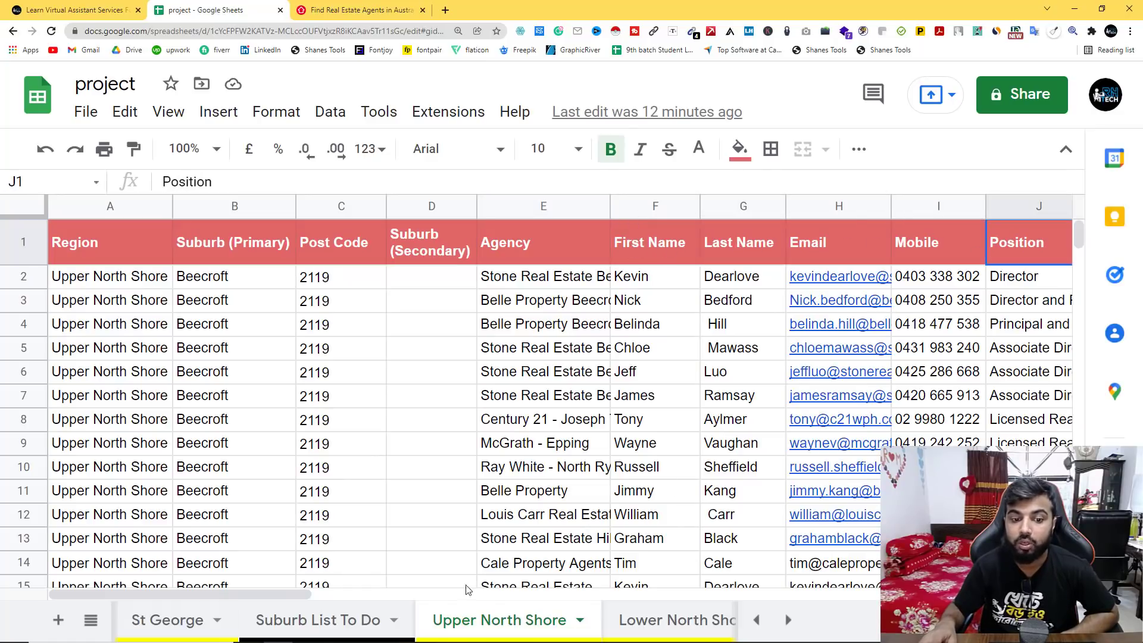
drag(310, 595, 227, 595)
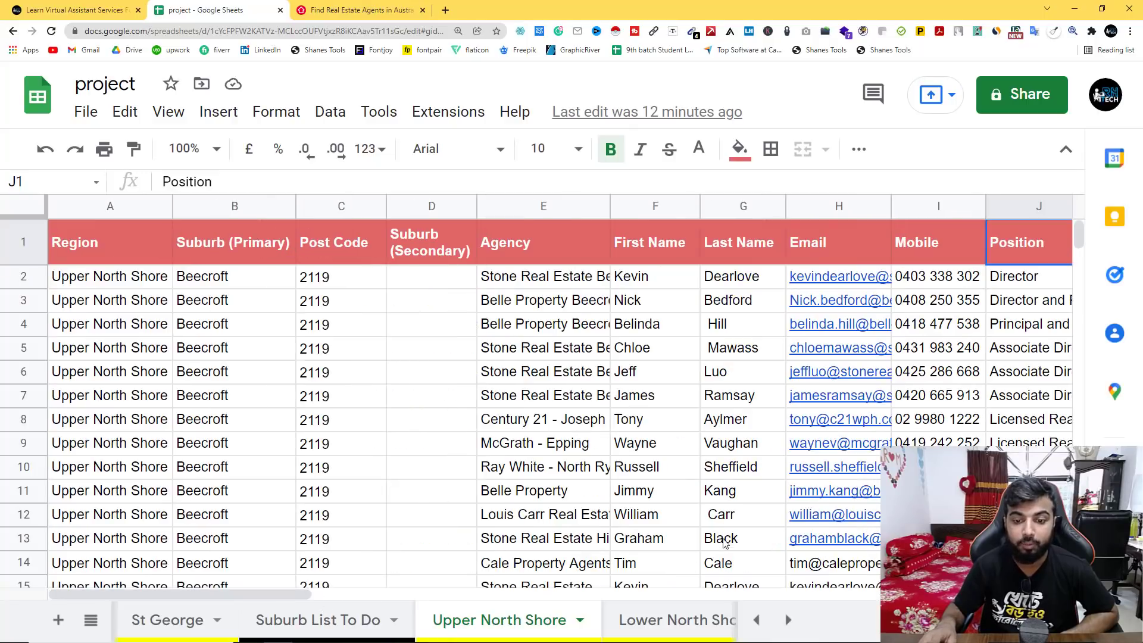
Examine the Lower North Shore, Eastern Suburbs, Inner West and The Hills sheets for their layout and existing entries.
click(655, 622)
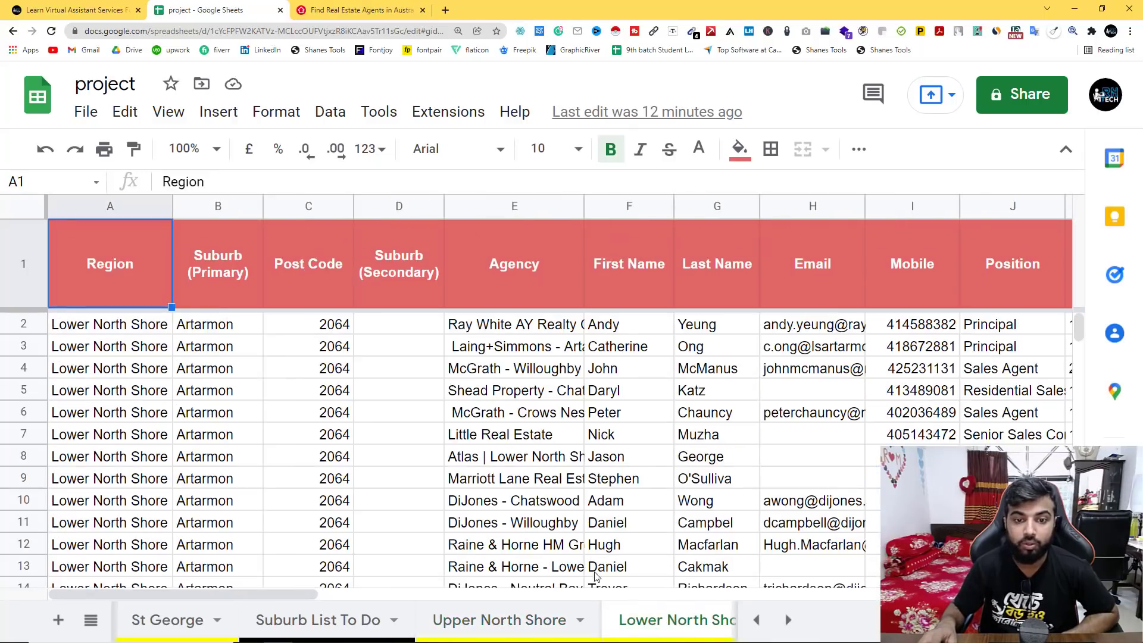
click(788, 620)
click(788, 620)
click(788, 620)
click(788, 620)
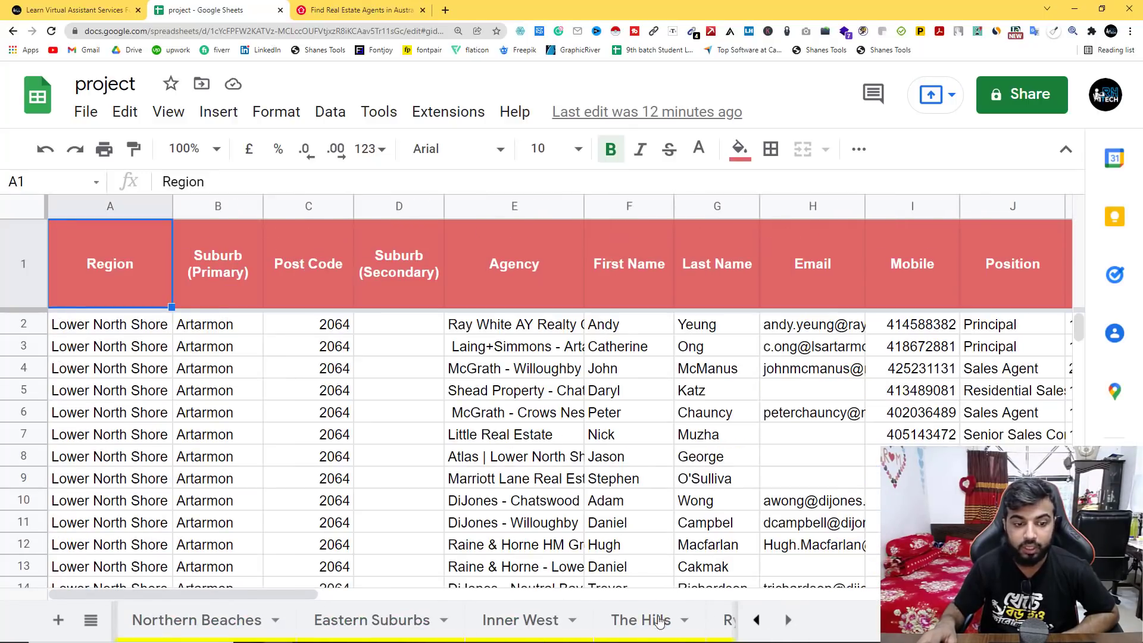
click(354, 622)
scroll(197, 363, up, 10)
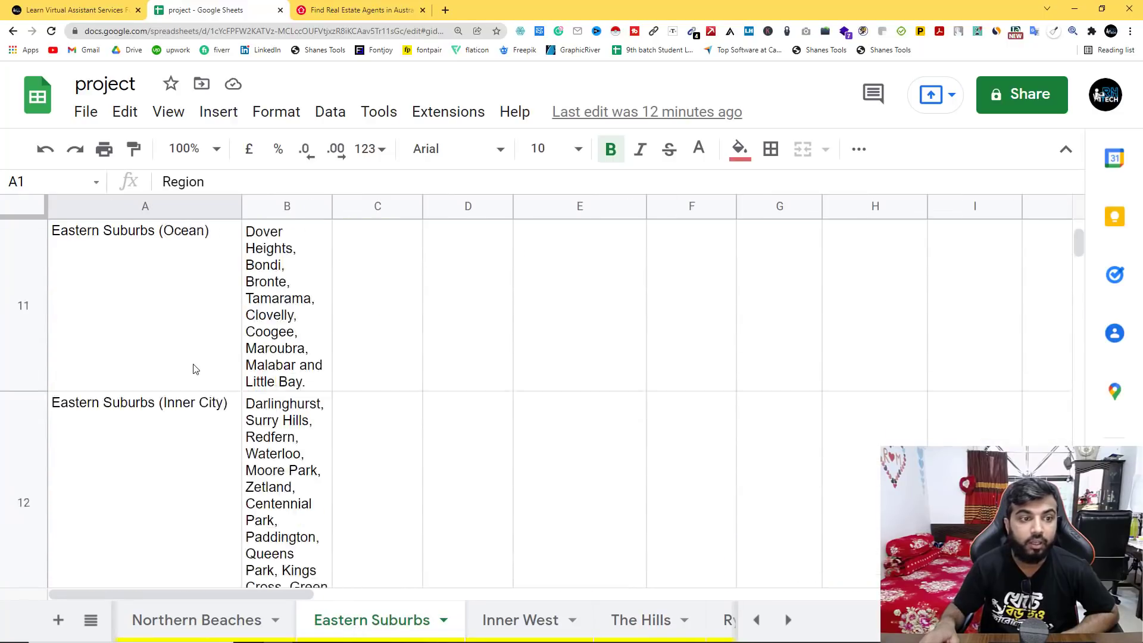
click(518, 624)
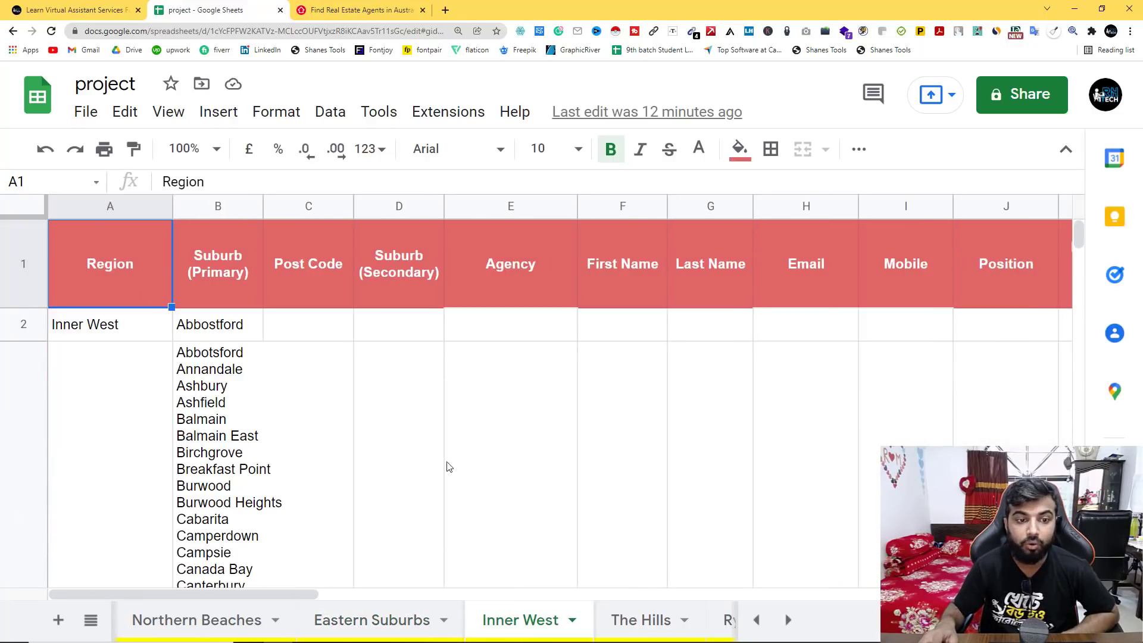
click(643, 628)
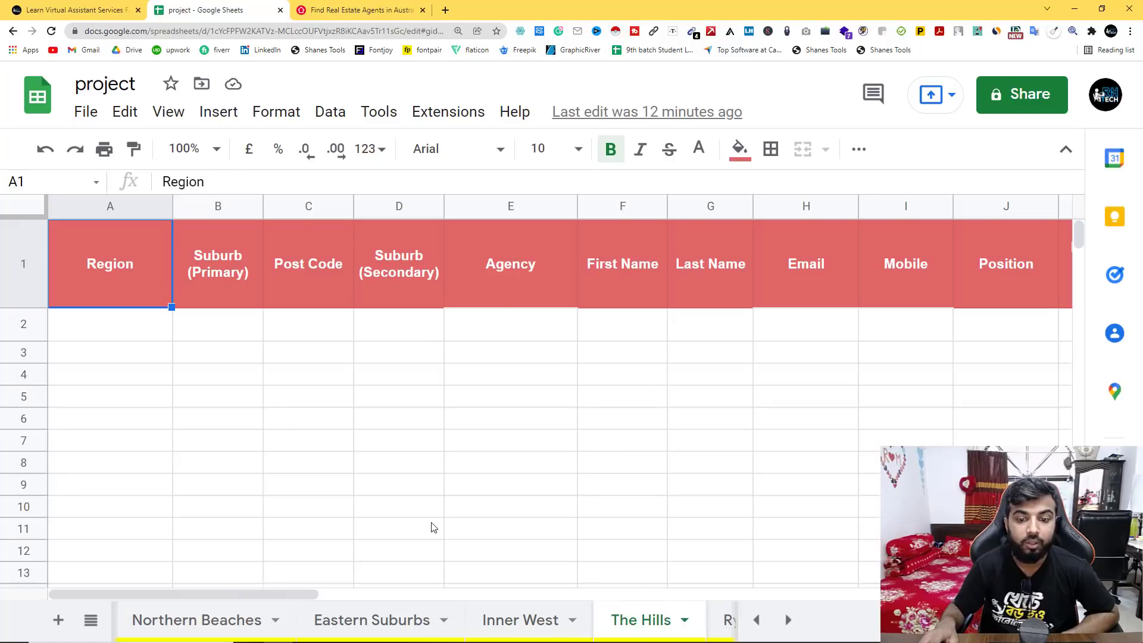
click(107, 337)
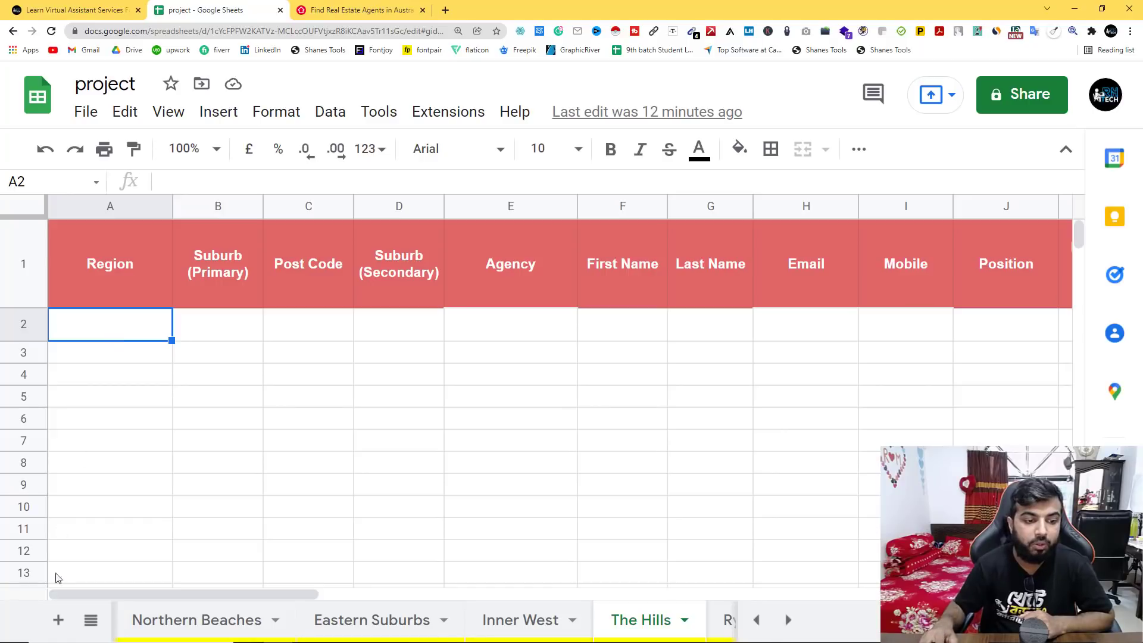
Return to the Suburb List To Do sheet and look through its regions, suburbs and post codes down to St George.
click(90, 620)
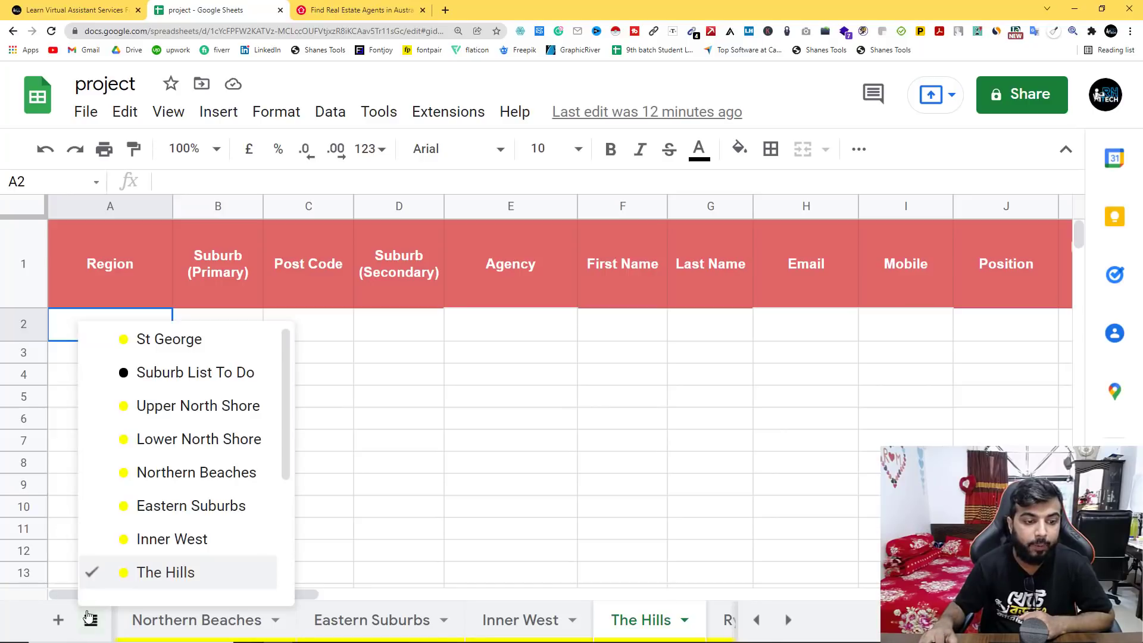
click(172, 377)
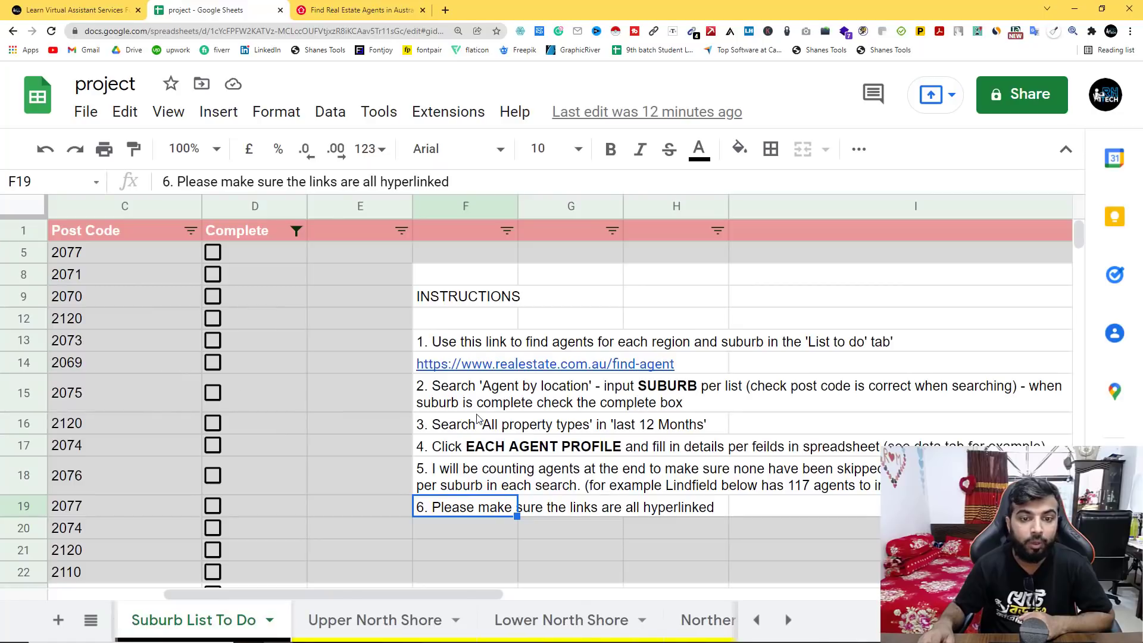
scroll(263, 430, down, 8)
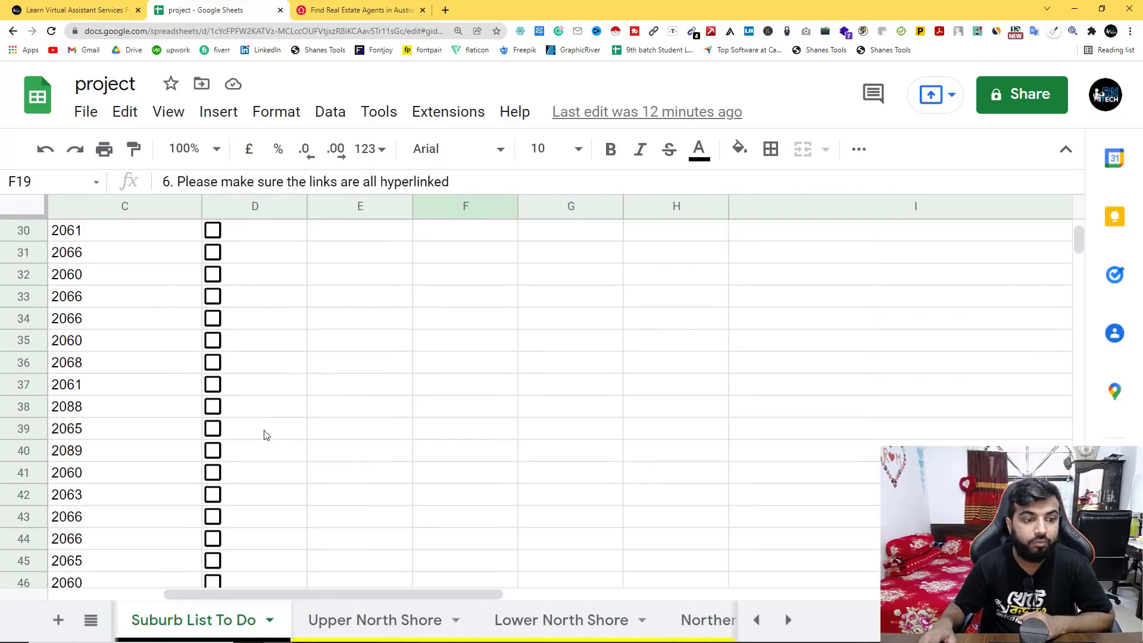
drag(414, 596, 212, 603)
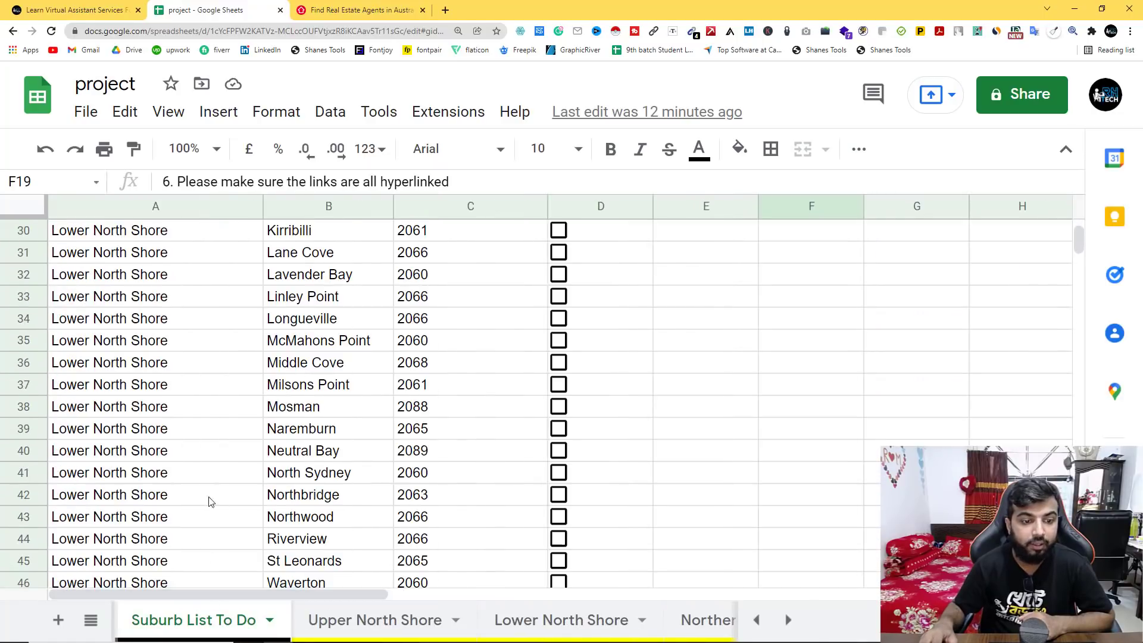
scroll(300, 456, down, 20)
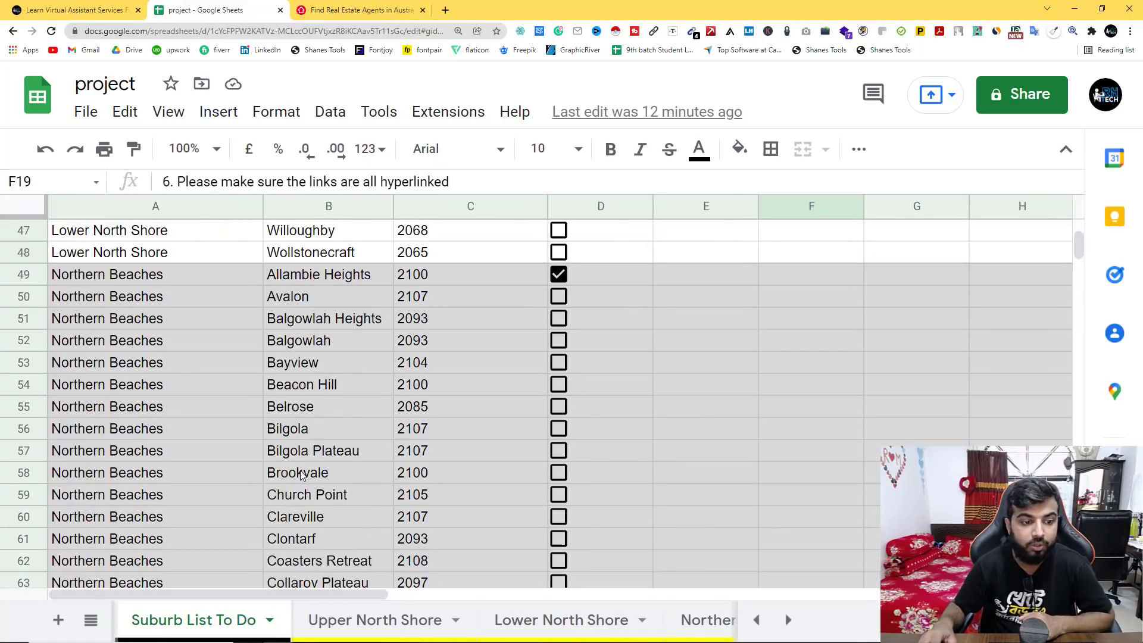
scroll(297, 477, down, 20)
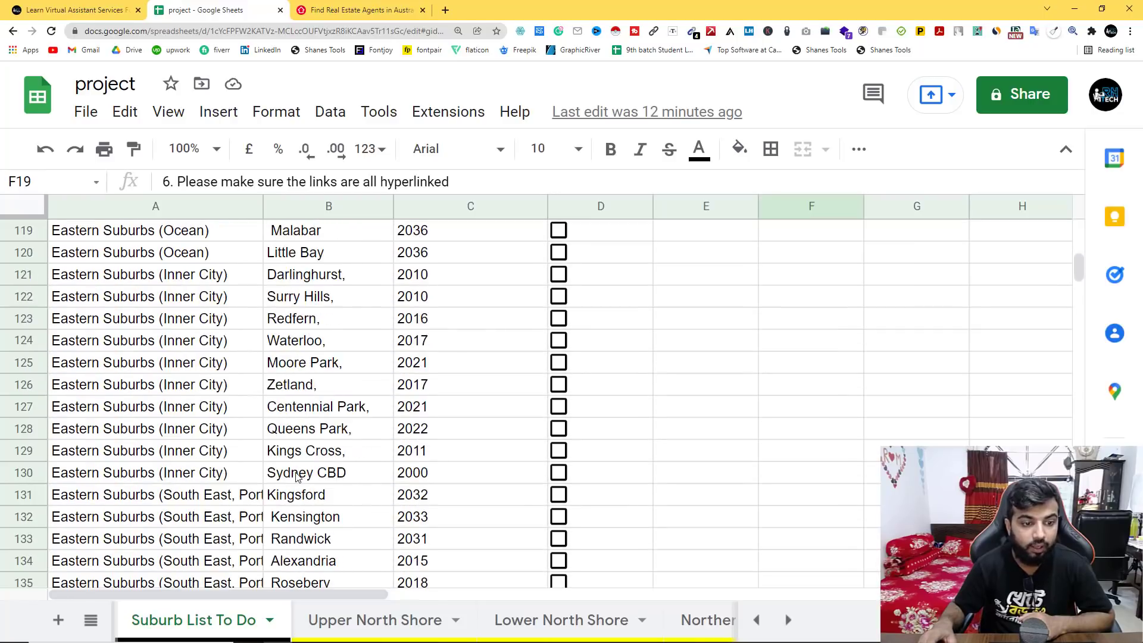
scroll(291, 475, down, 20)
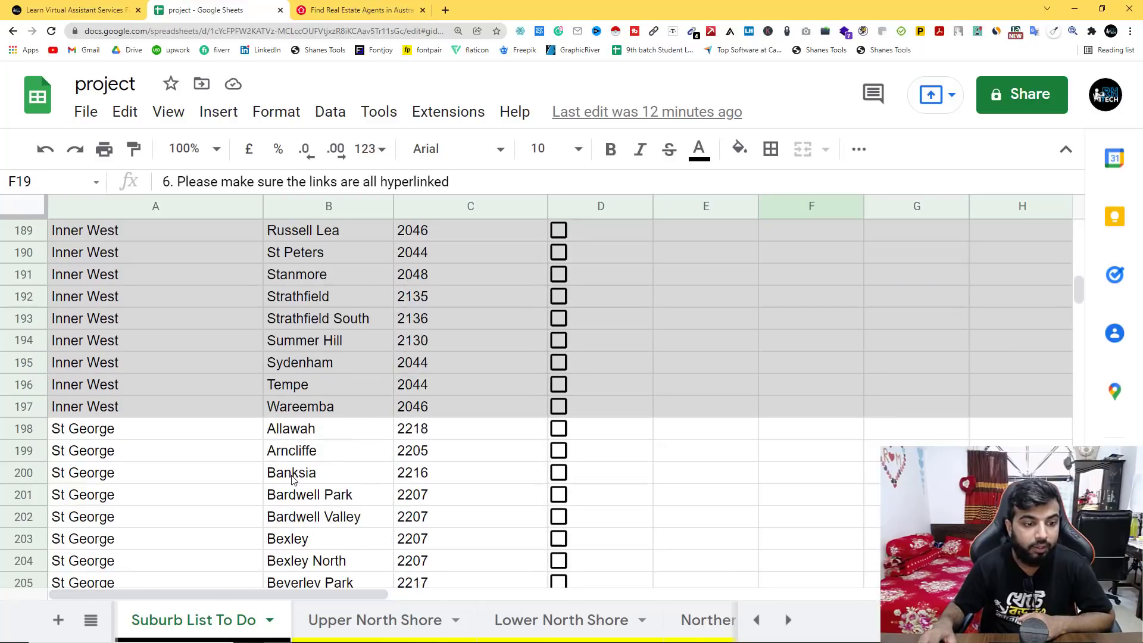
Look through the rest of the suburb list down to The Hills District and locate its first suburb, Annangrove.
scroll(289, 478, down, 19)
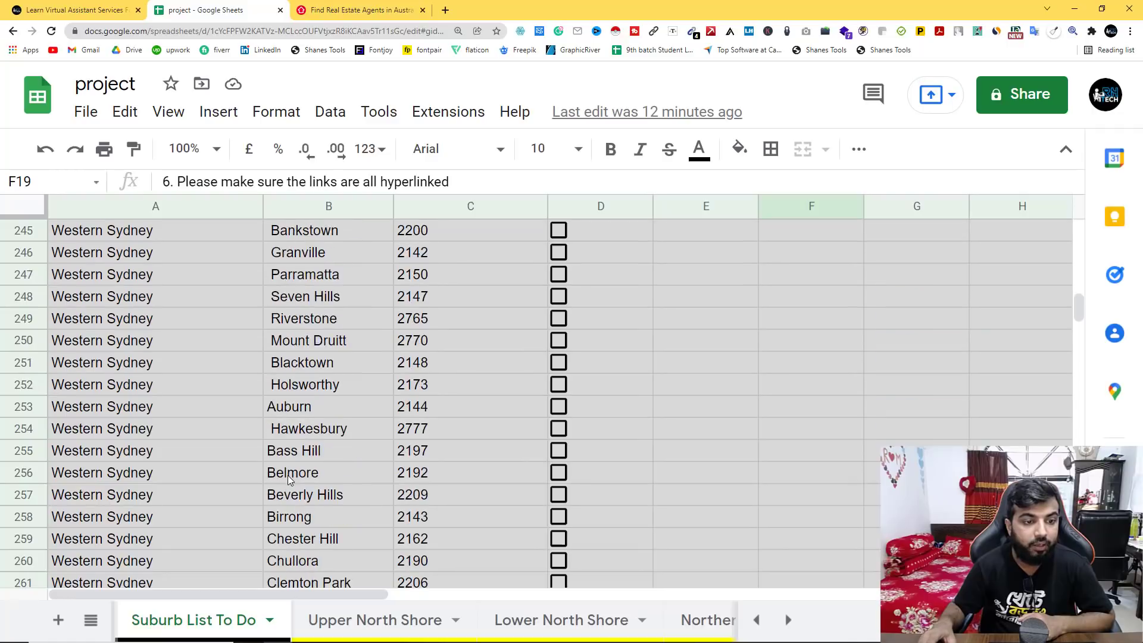
scroll(290, 480, down, 9)
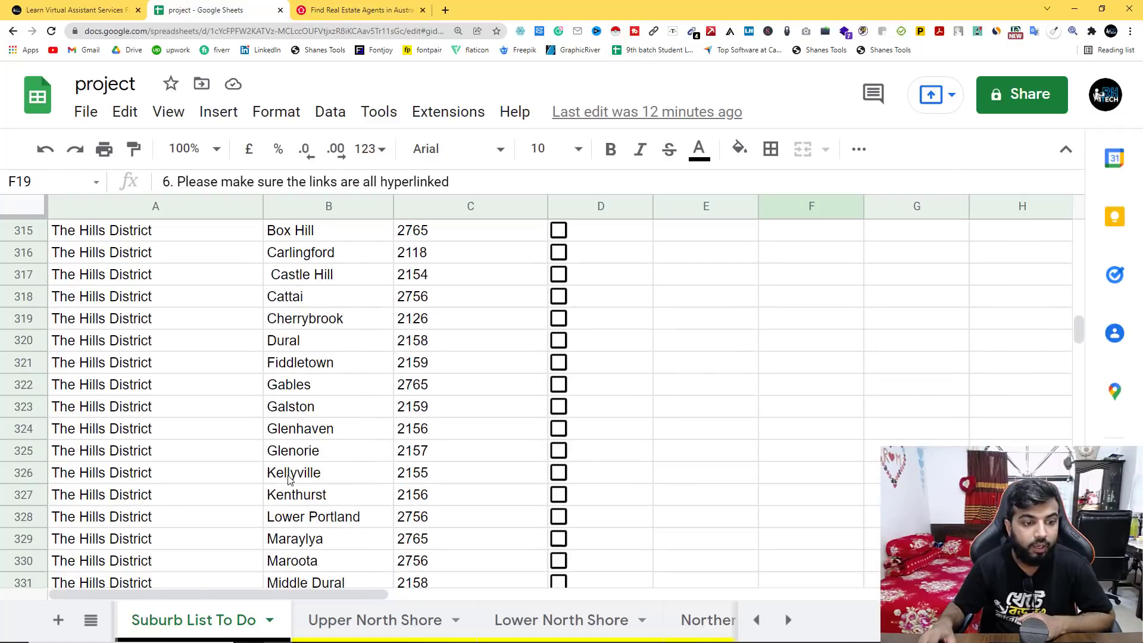
scroll(249, 495, up, 3)
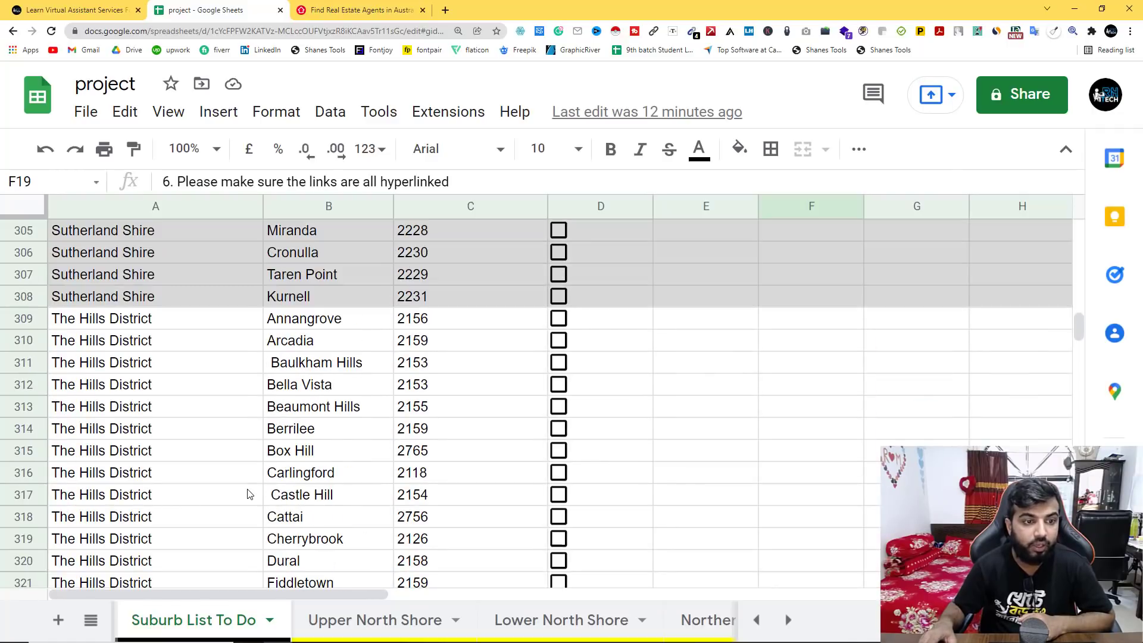
click(154, 328)
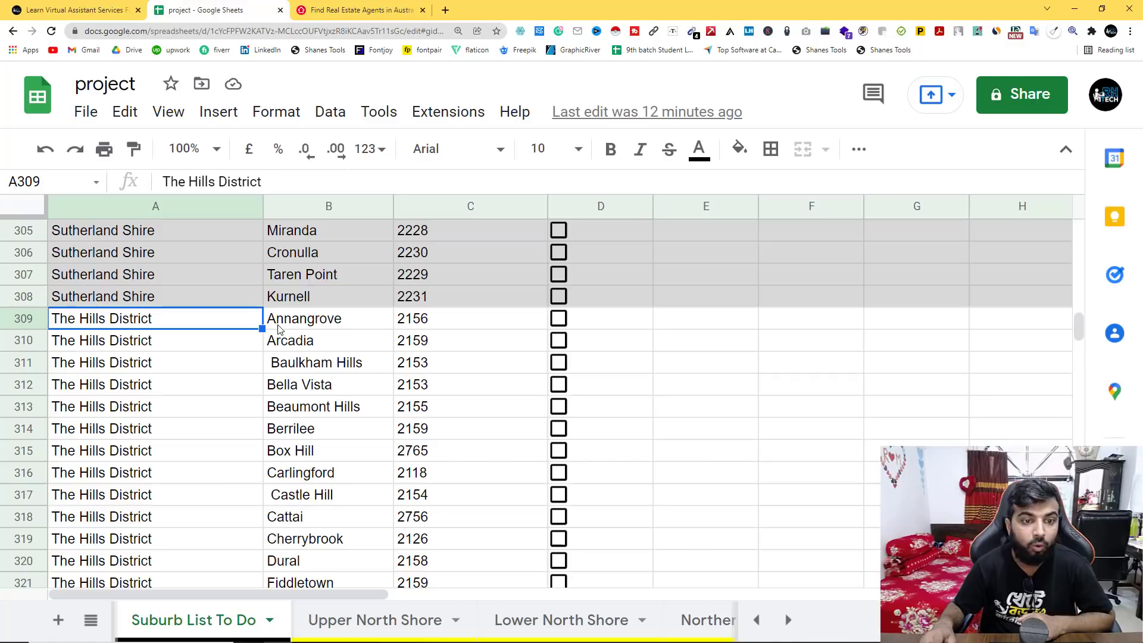
click(316, 323)
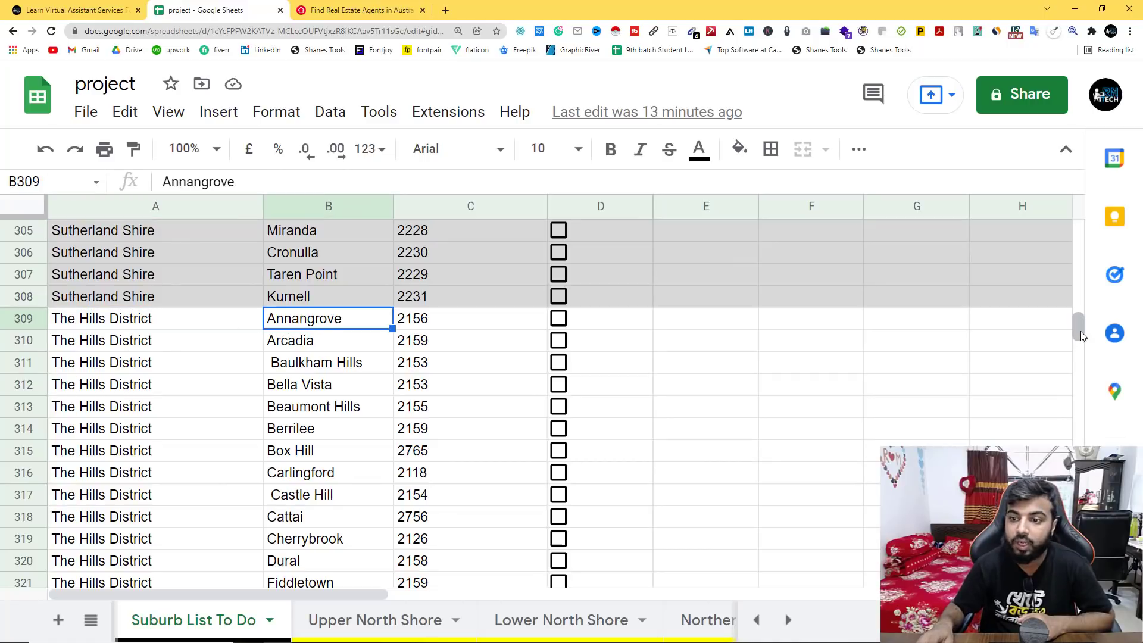
Freeze the header row of the Suburb List To Do sheet.
drag(1081, 331, 1079, 240)
click(21, 231)
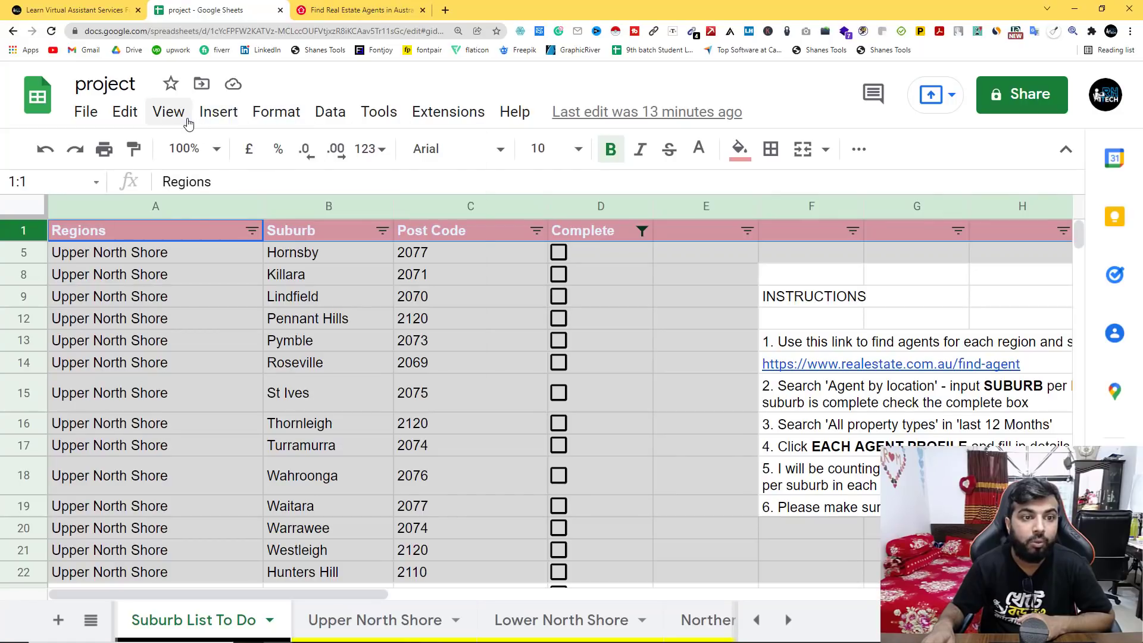
click(168, 111)
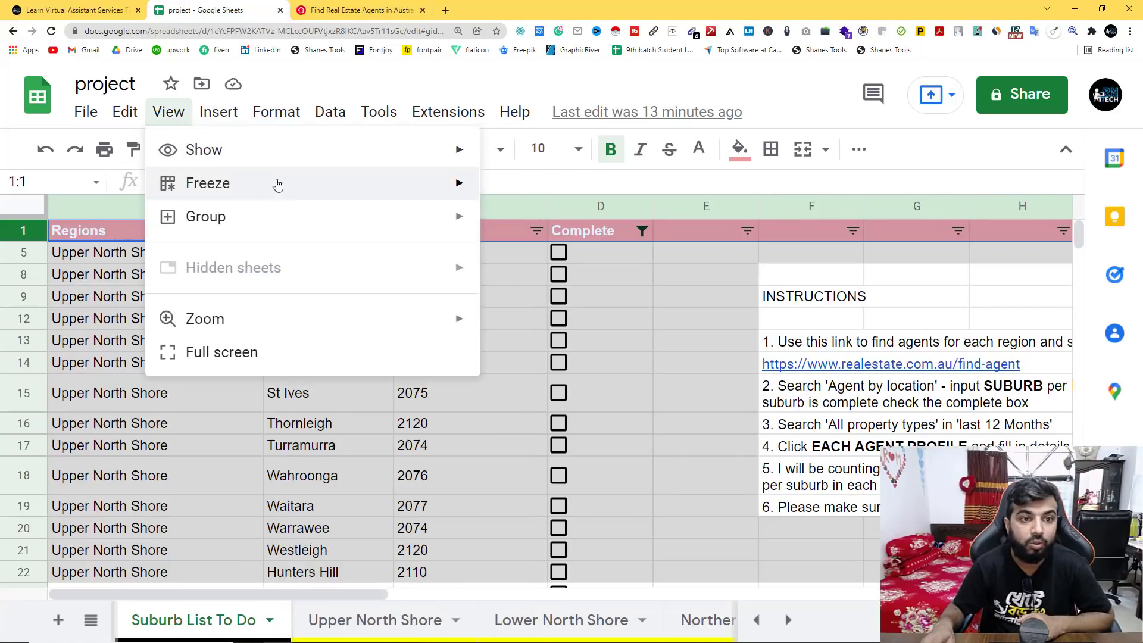
mouse_move(290, 185)
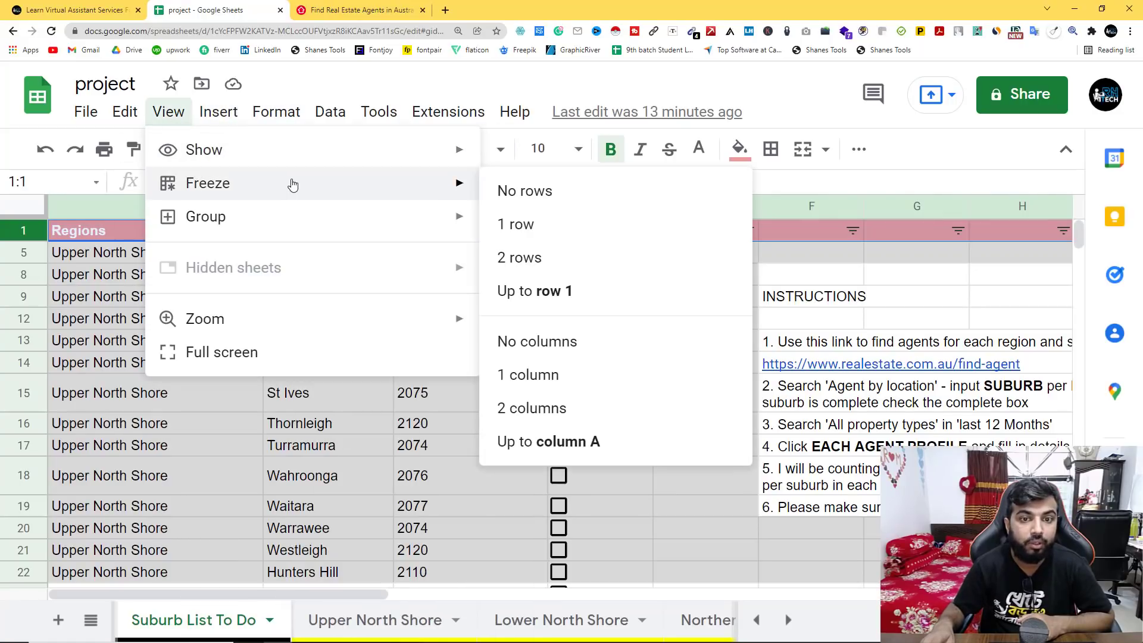
click(565, 233)
Copy the region name The Hills District from its first row, A309, in the suburb list.
scroll(441, 439, down, 20)
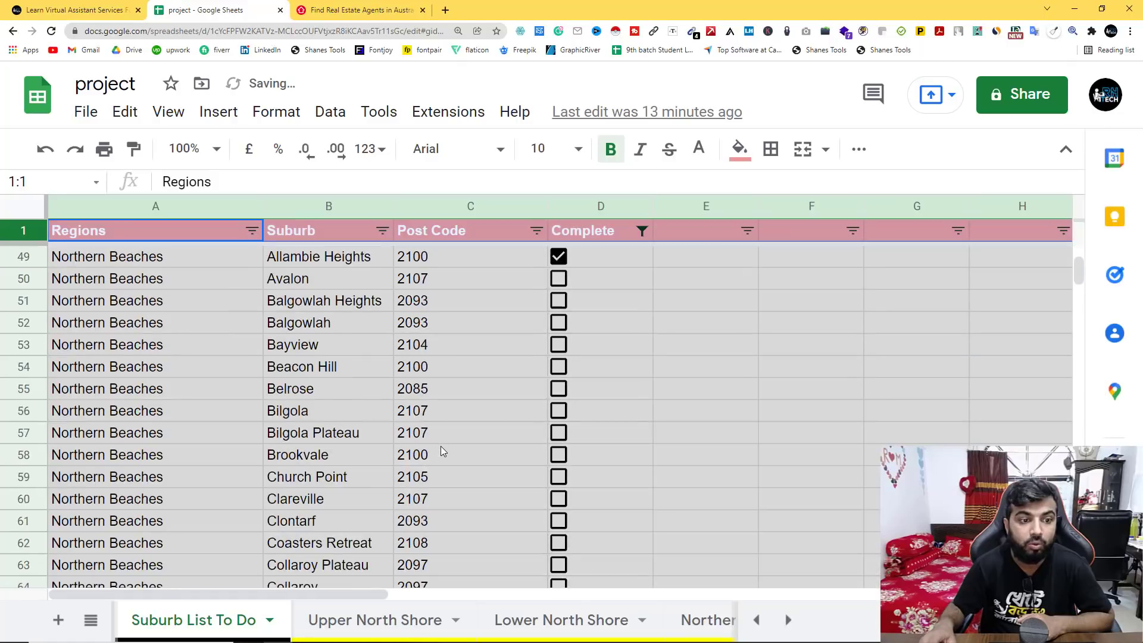
drag(1079, 280, 1079, 349)
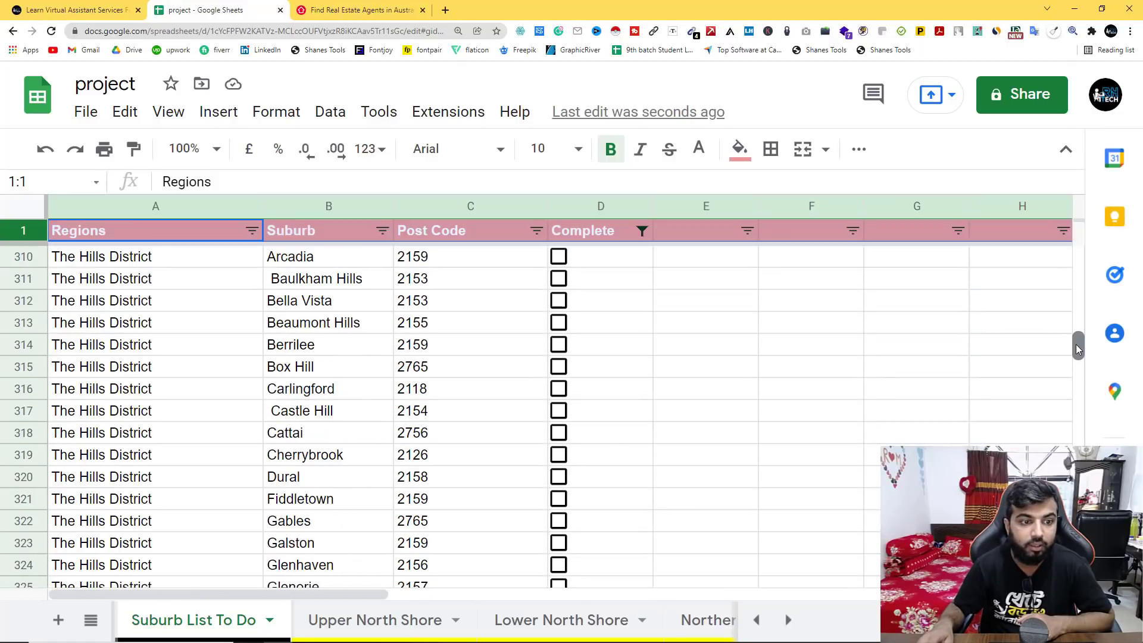
scroll(388, 433, up, 4)
scroll(388, 433, up, 2)
scroll(387, 433, down, 3)
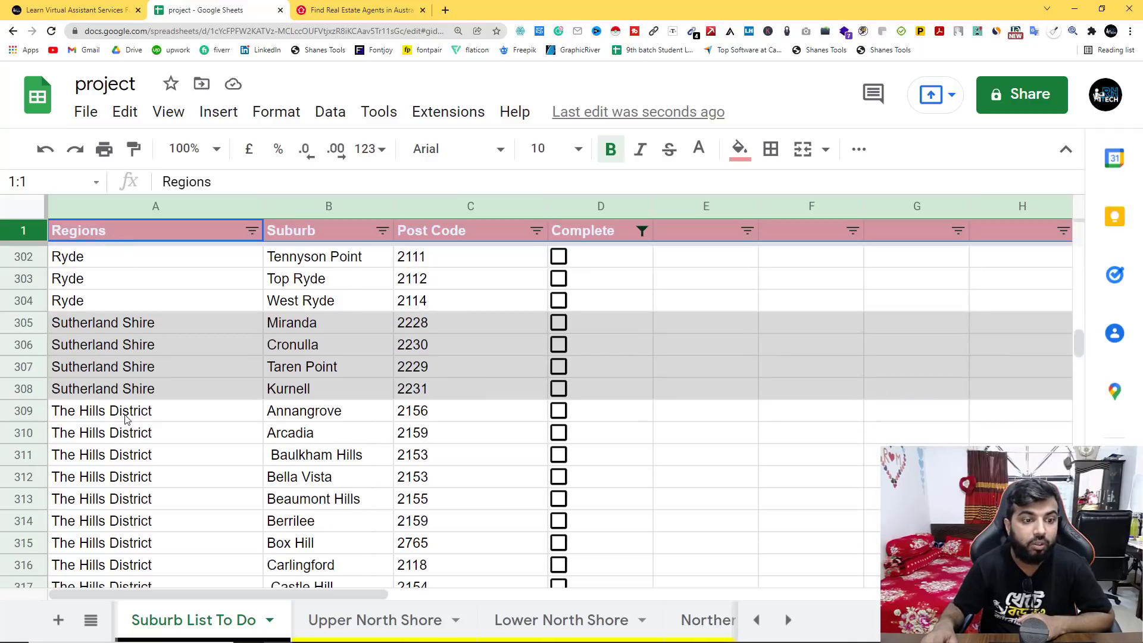
click(125, 419)
right_click(125, 419)
click(201, 176)
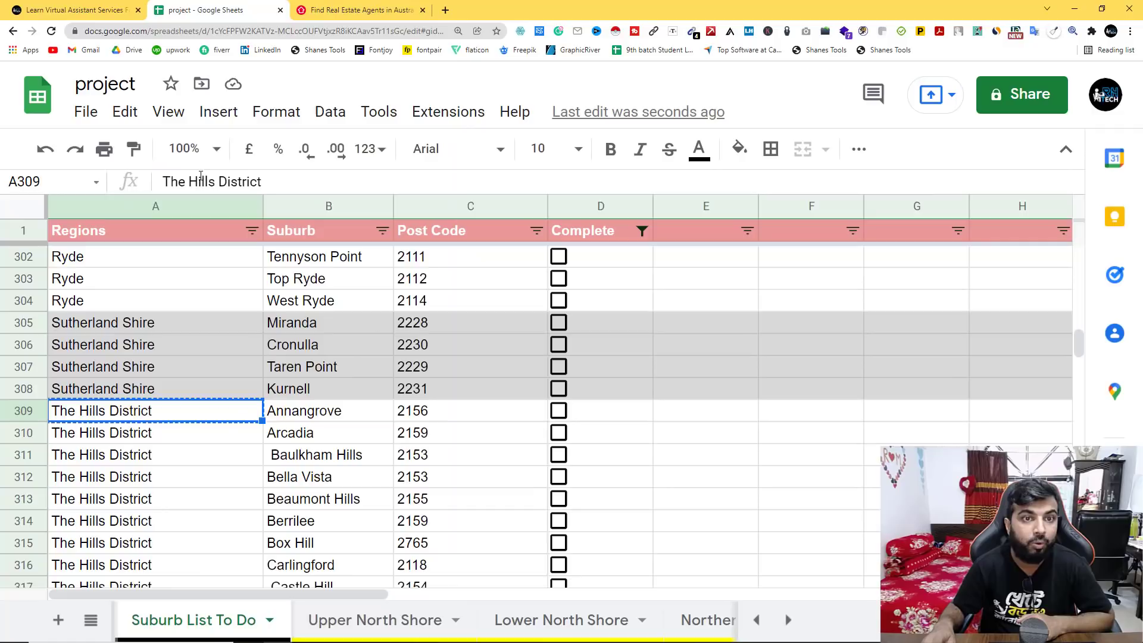
Paste The Hills District into the first empty Region cell, A2, of The Hills sheet.
click(91, 622)
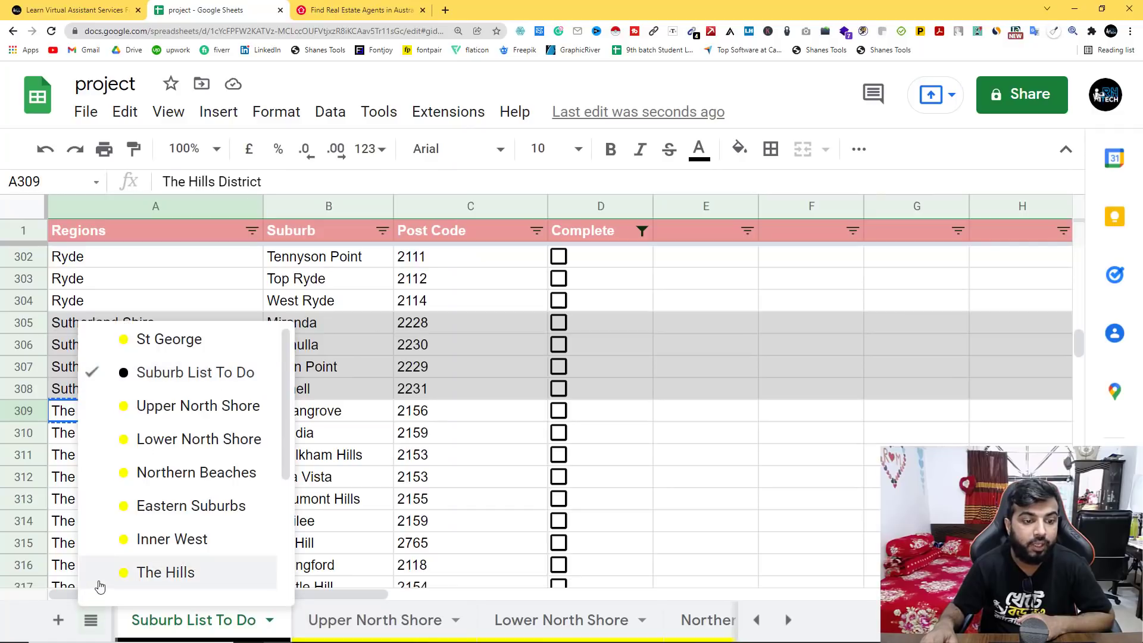
click(139, 574)
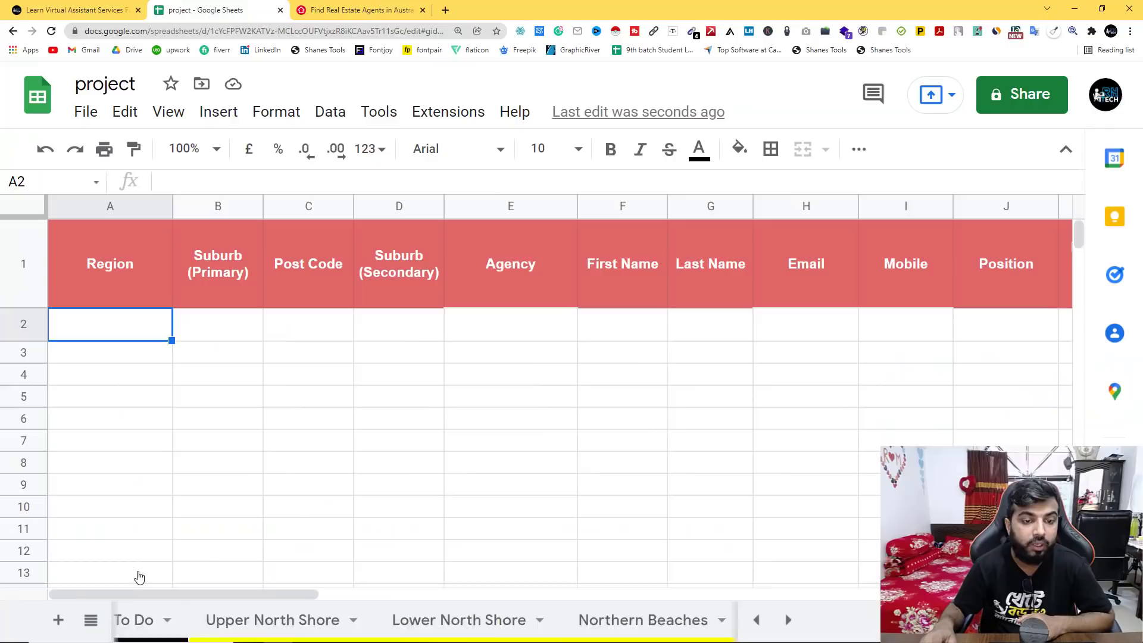
right_click(117, 324)
click(145, 373)
click(230, 338)
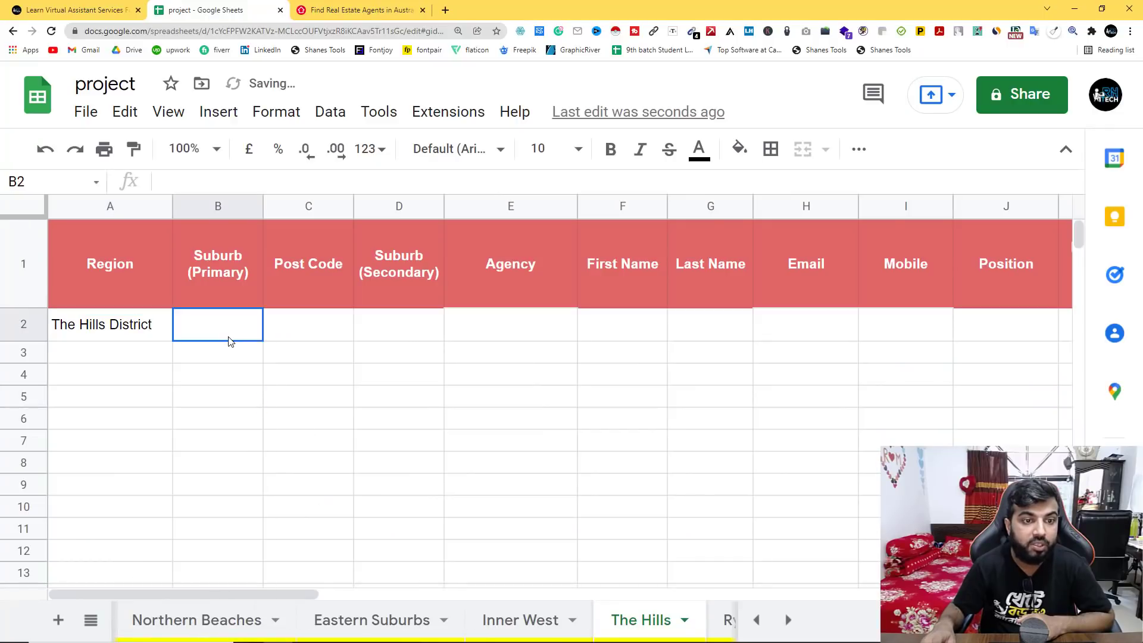
Return to Suburb List To Do and copy the suburb Annangrove with its post code 2156 from B309:C309.
click(91, 620)
click(147, 374)
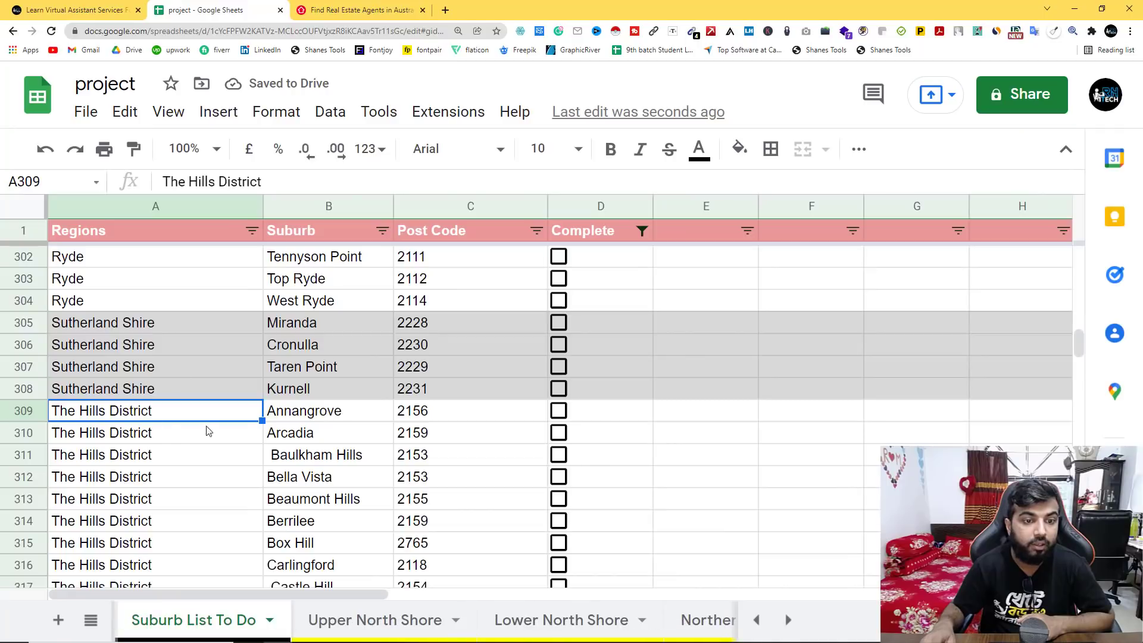
click(321, 419)
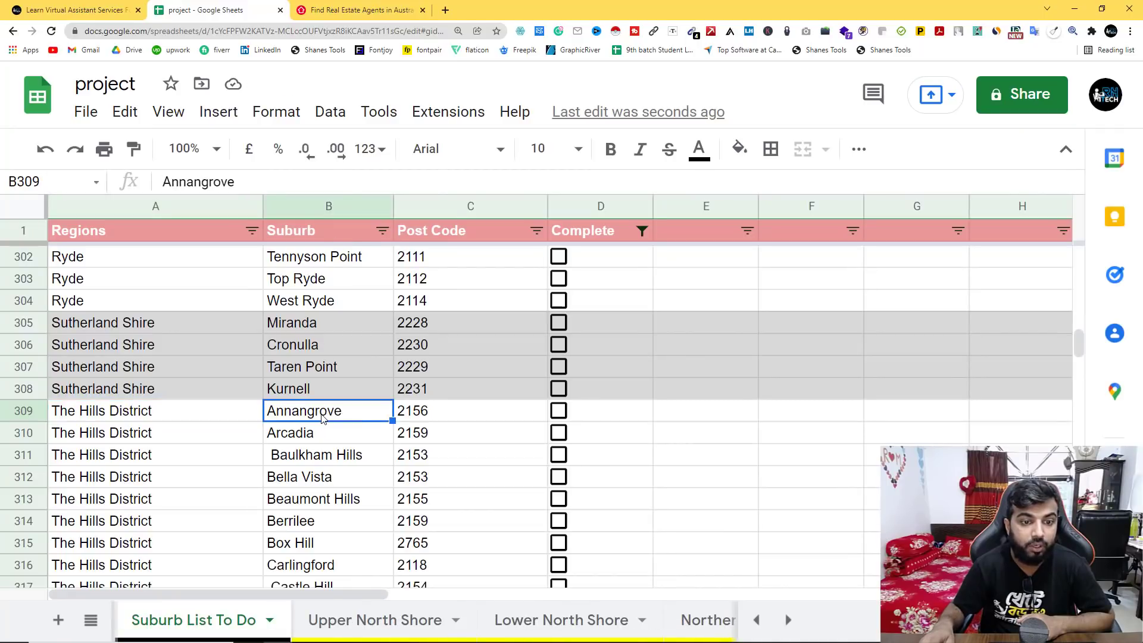
right_click(322, 419)
click(281, 445)
drag(296, 418, 429, 415)
right_click(429, 416)
click(488, 177)
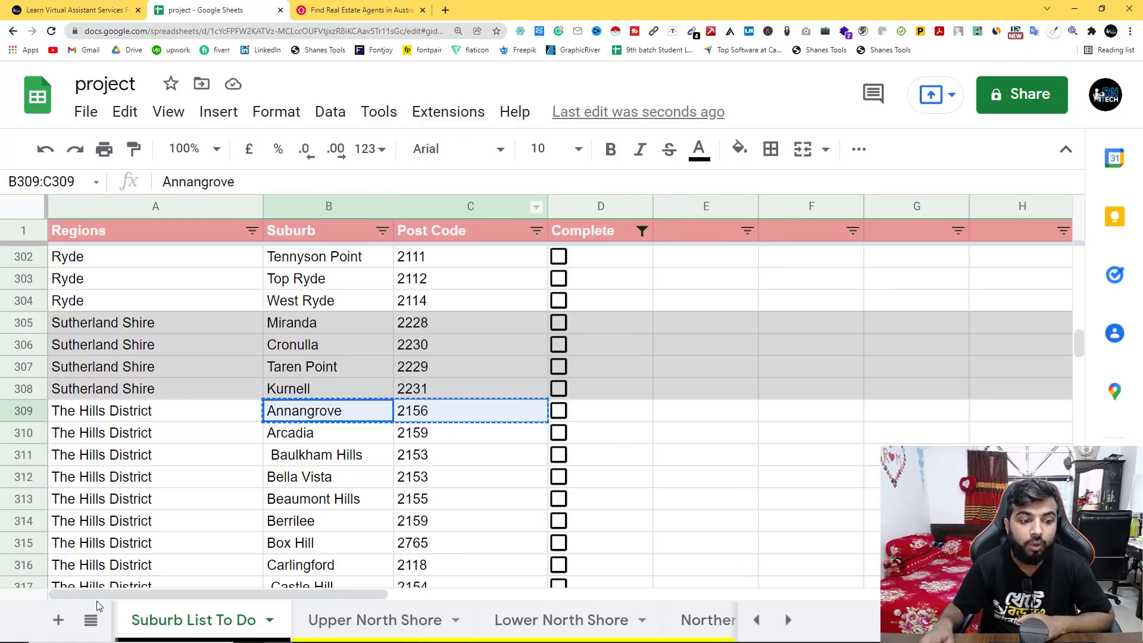
Paste Annangrove and 2156 into the Suburb (Primary) and Post Code cells B2:C2 of The Hills sheet.
click(90, 620)
click(165, 572)
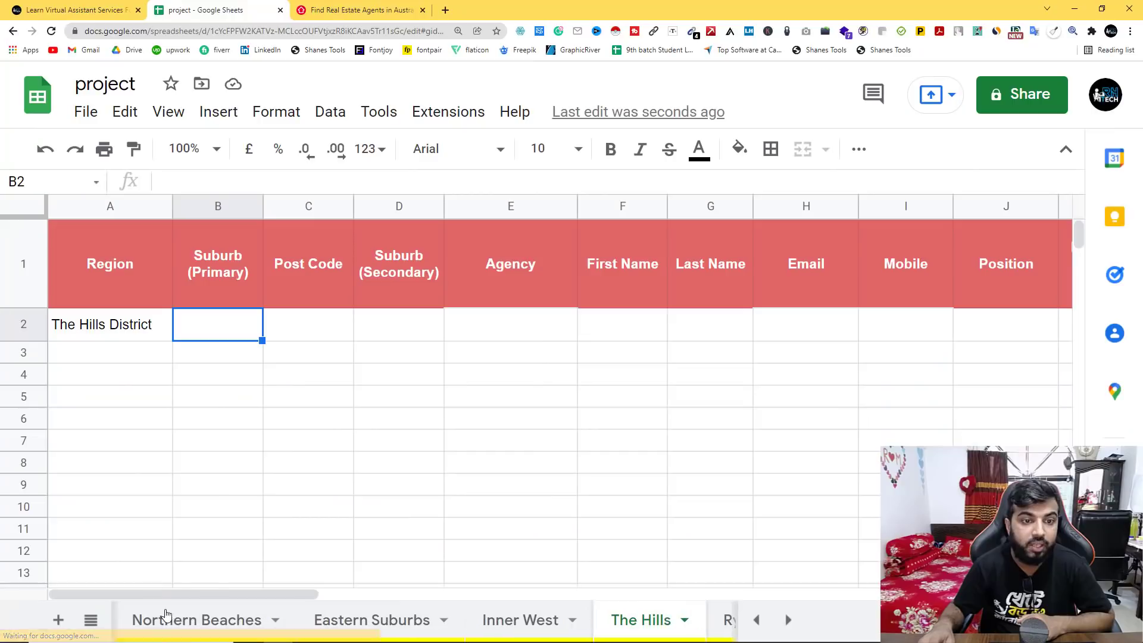
shift+click(296, 337)
right_click(312, 328)
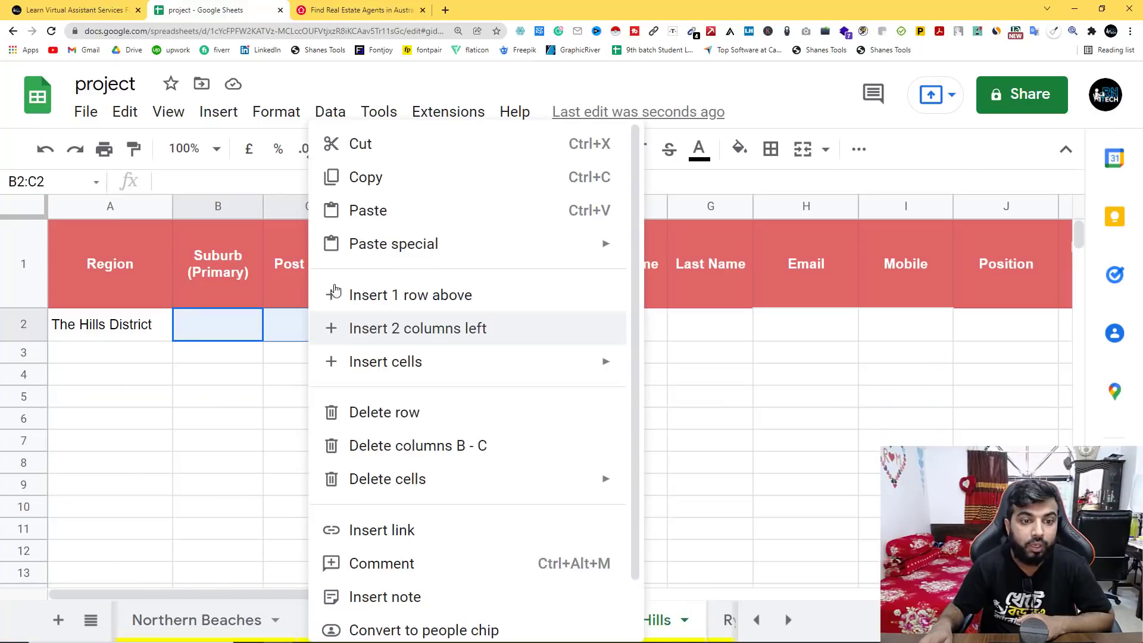
click(358, 210)
click(313, 425)
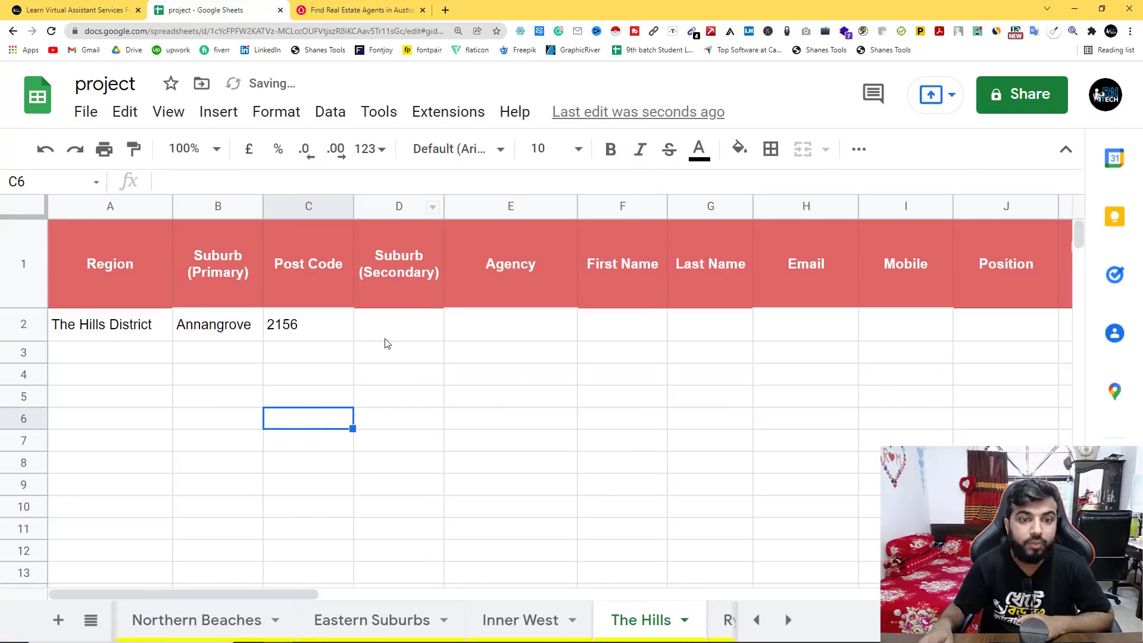
Check the suburb in row 2, then switch to realestate.com.au and enter "anna" in the Agents by location search.
click(397, 328)
click(504, 337)
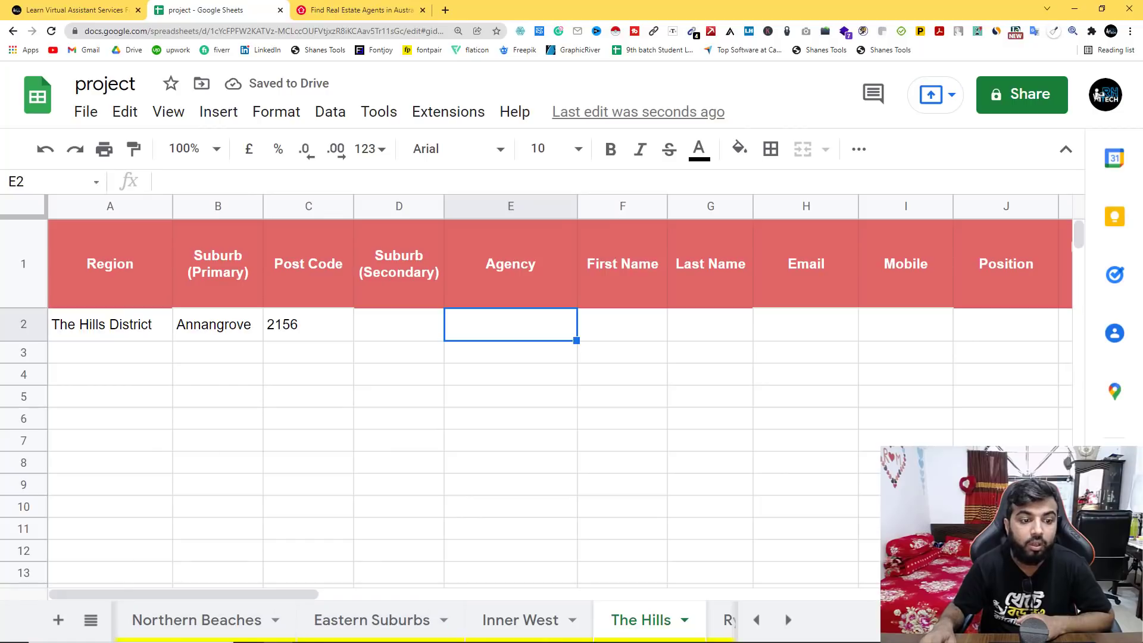
click(220, 325)
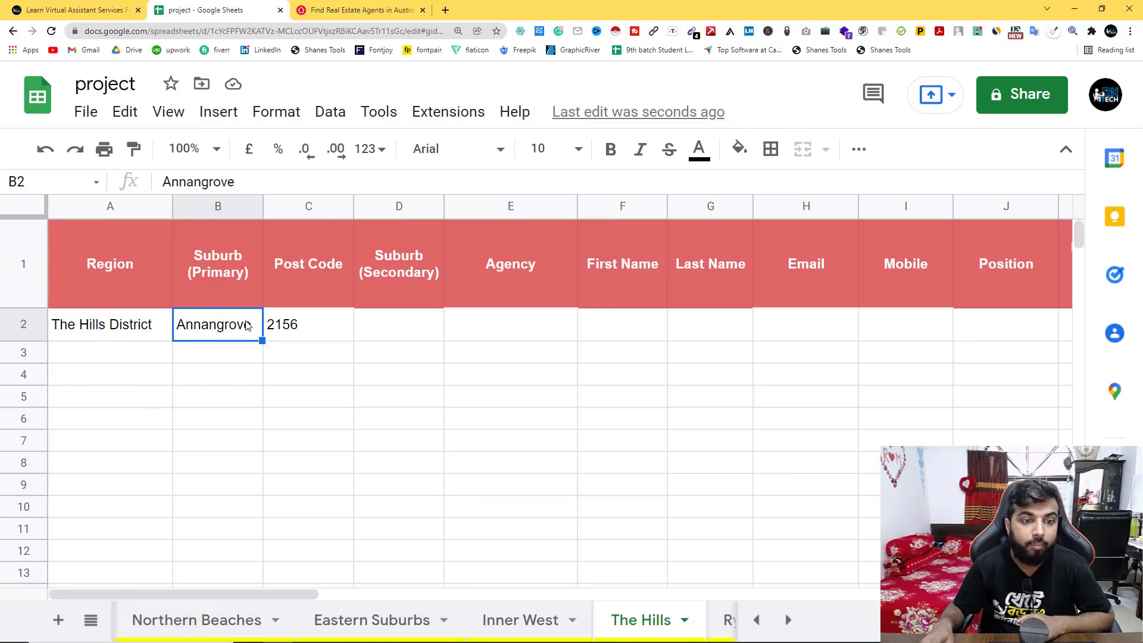
click(357, 10)
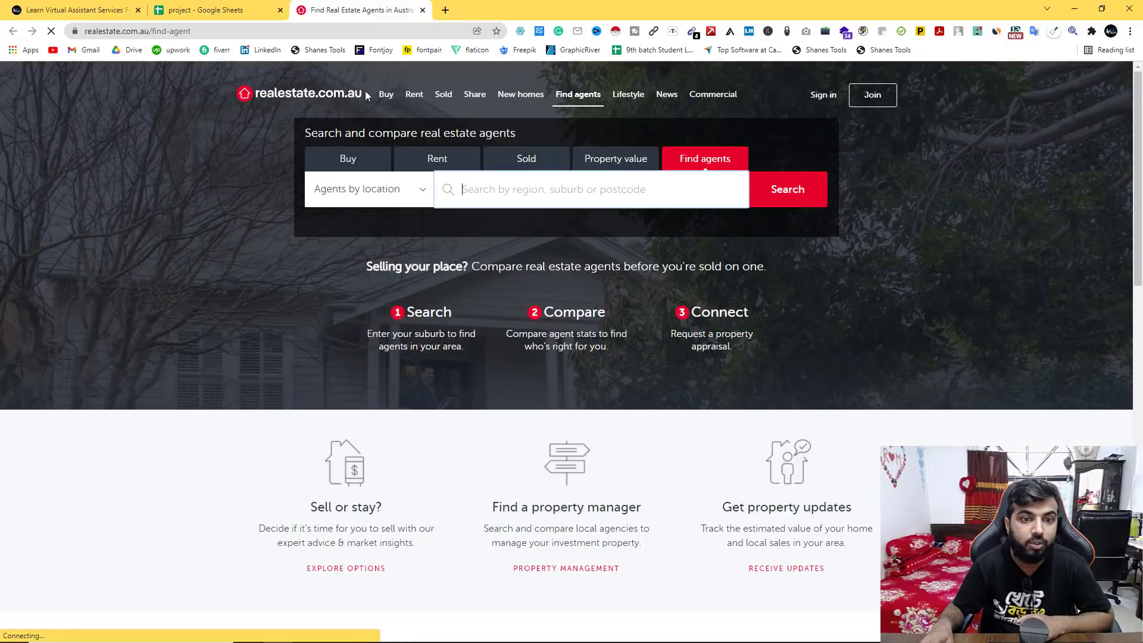
click(275, 15)
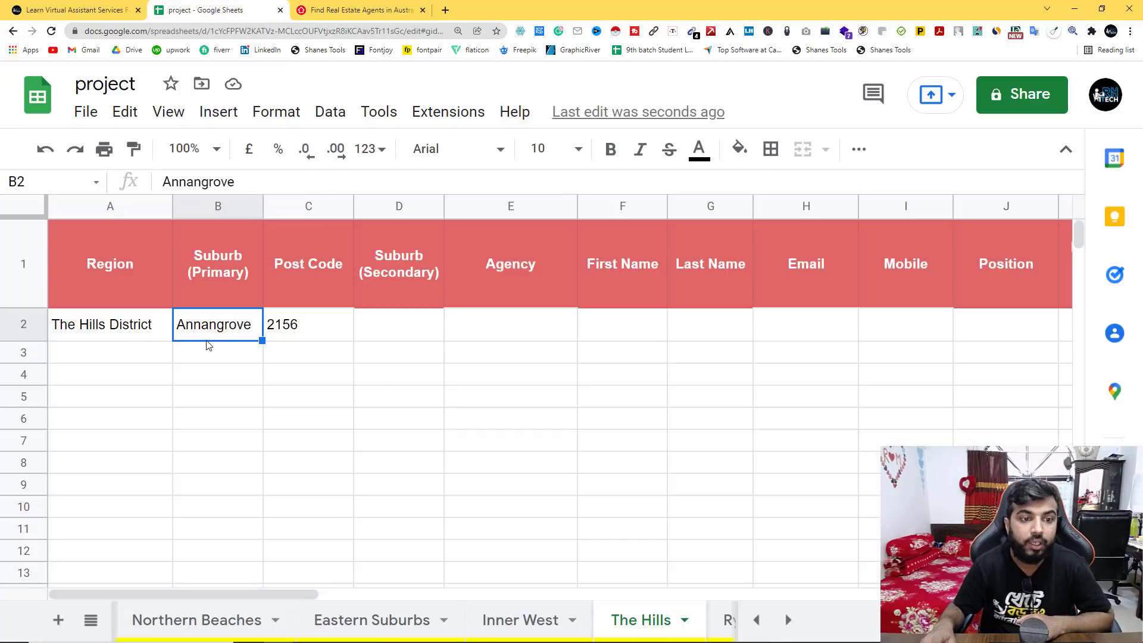
click(395, 13)
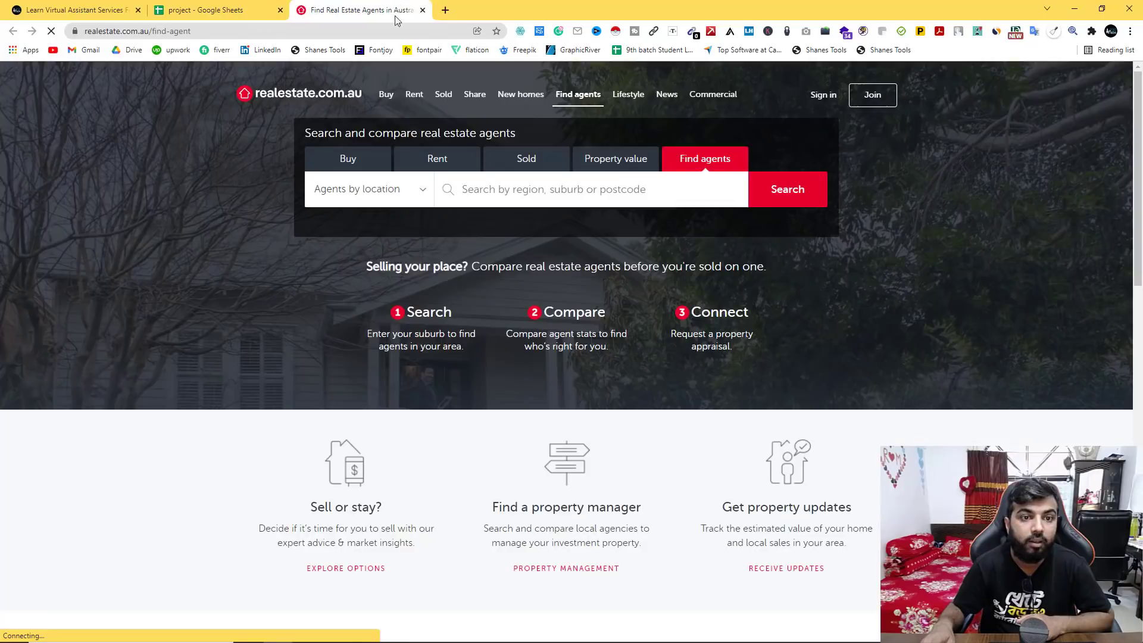
text(anna)
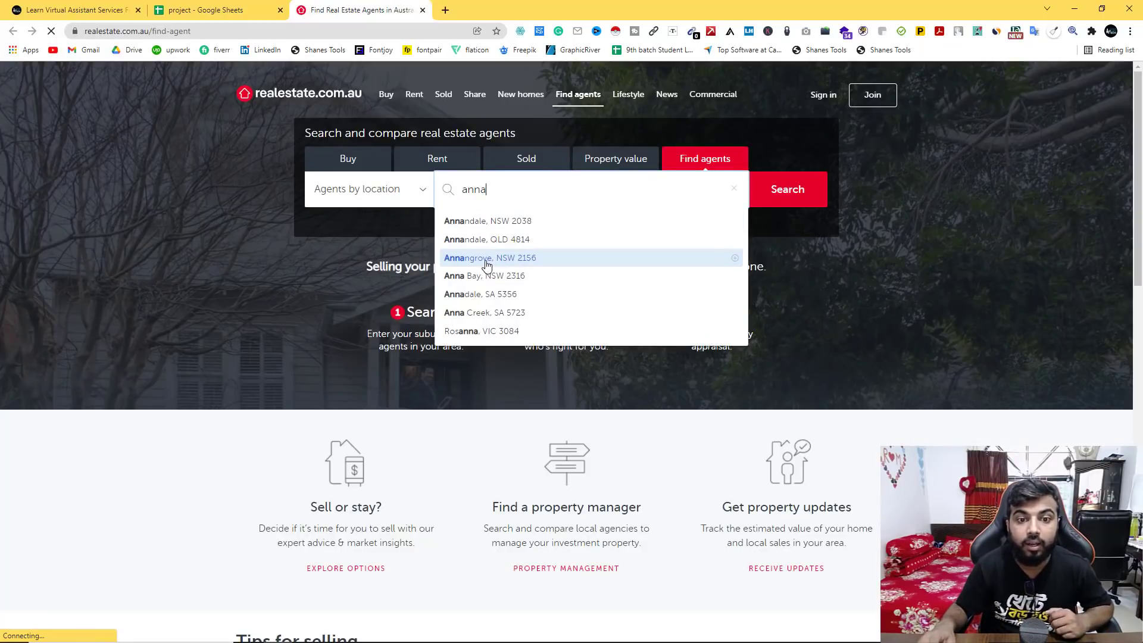
Check the post code in C2 of the sheet and enlarge the realestate.com.au page to 175% to read the suburb suggestions.
click(250, 6)
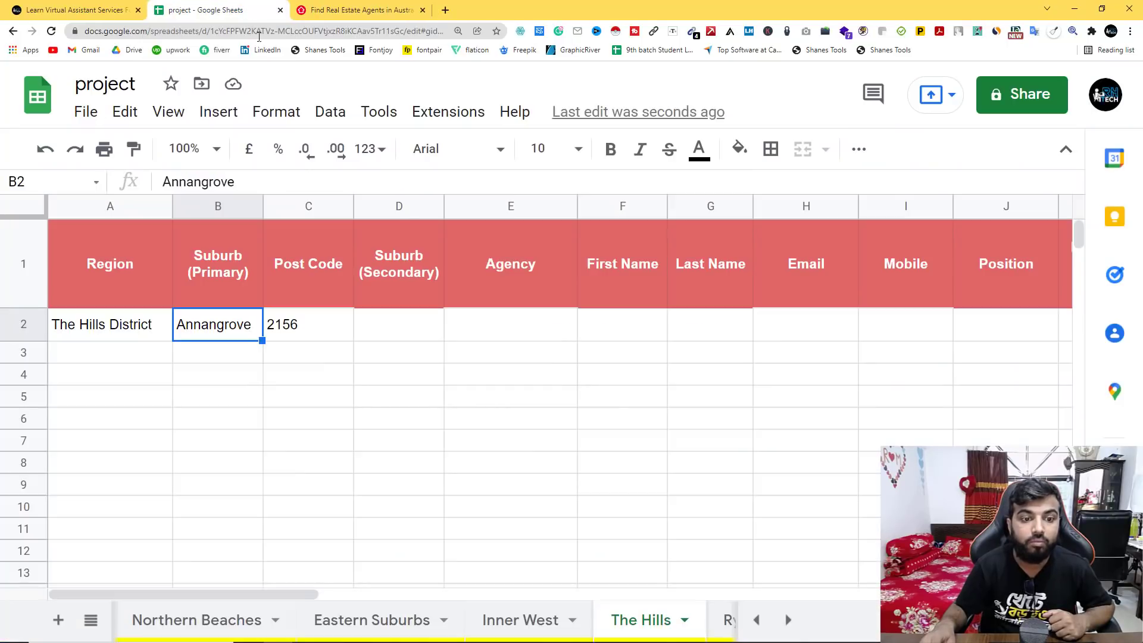
click(288, 337)
click(337, 18)
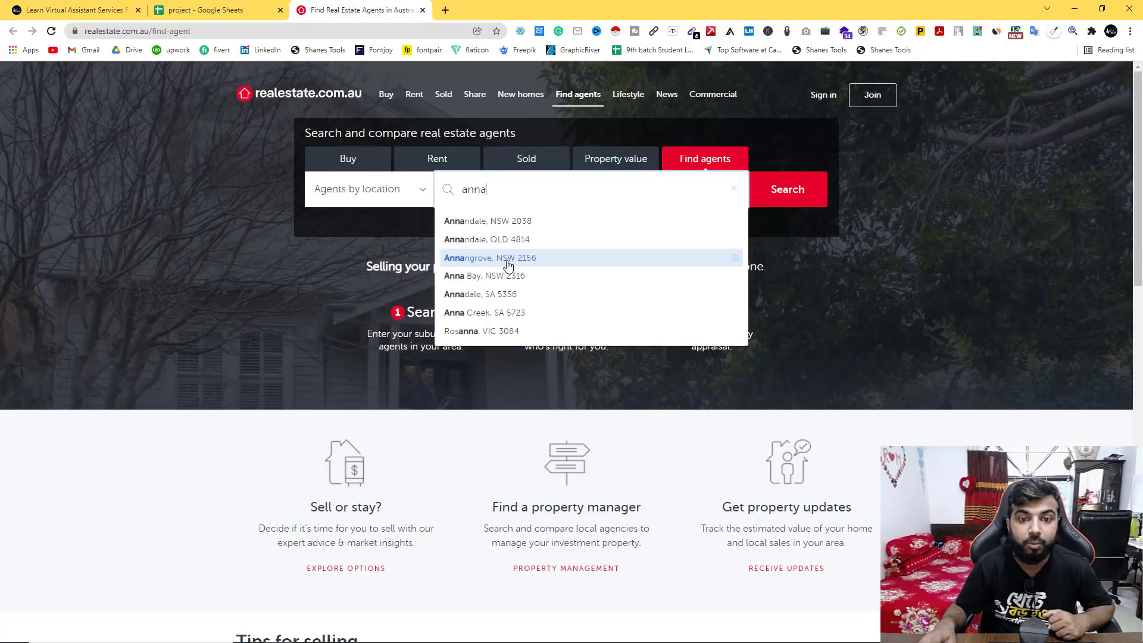
key(ctrl+plus)
key(ctrl+plus)
key(ctrl+plus)
key(ctrl+plus)
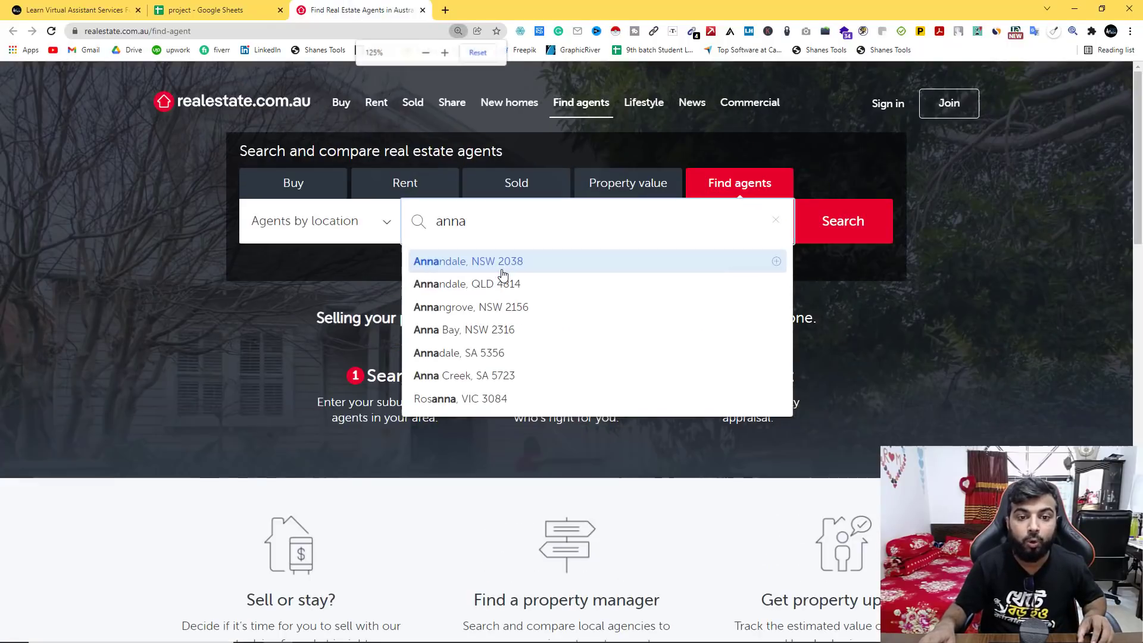
scroll(502, 273, down, 2)
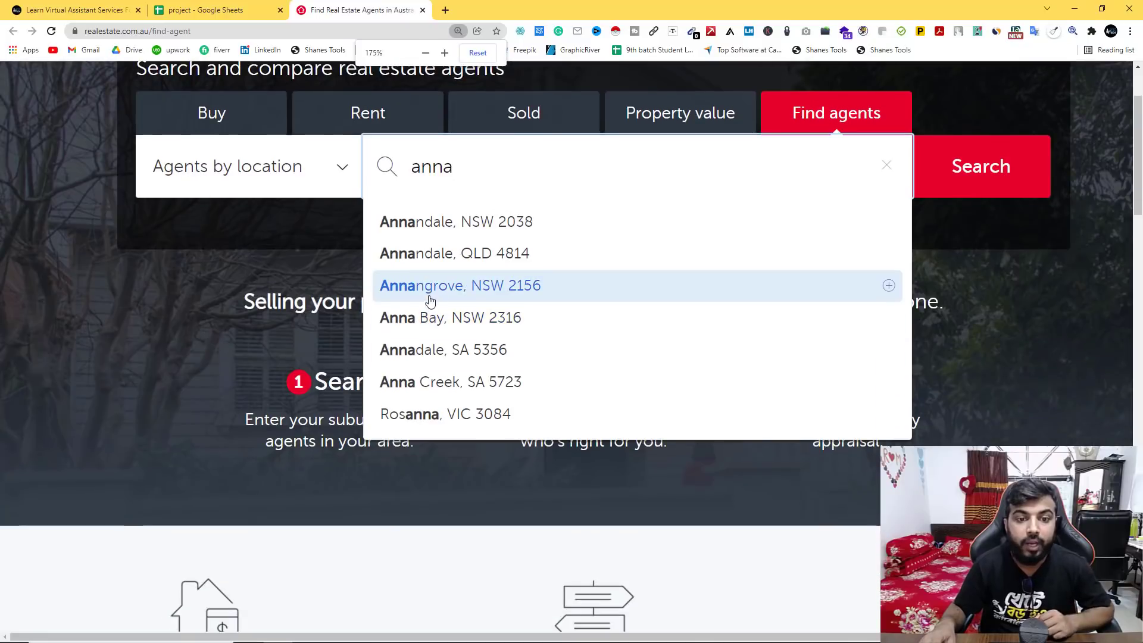
Compare the suburb and post code in row 2 of The Hills sheet with the Annangrove, NSW 2156 suggestion on realestate.com.au.
click(250, 6)
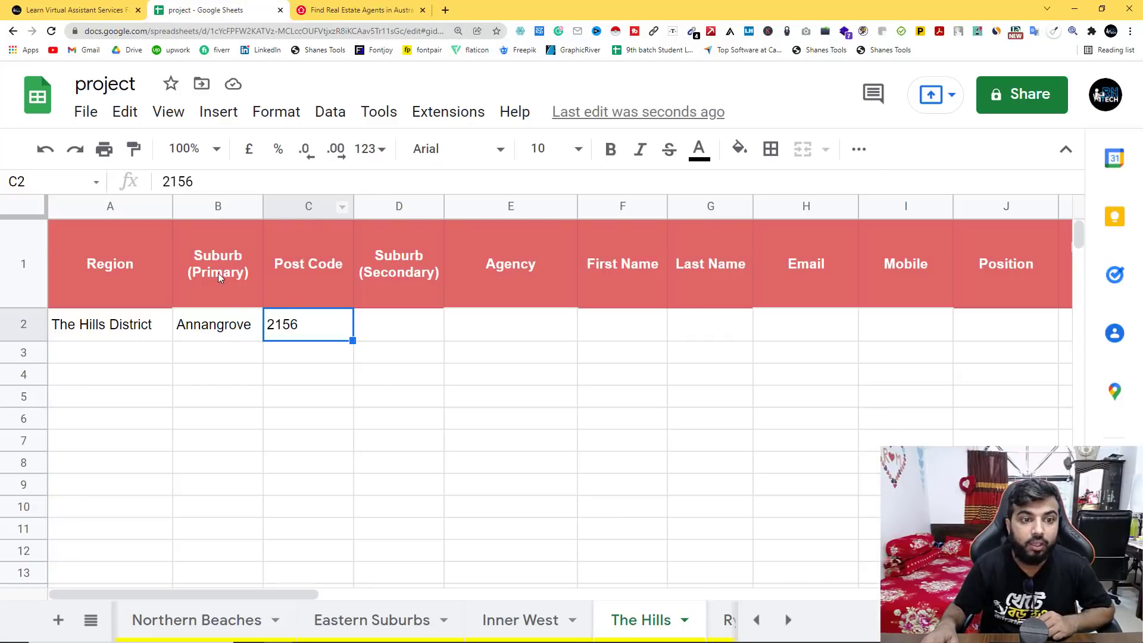
click(214, 335)
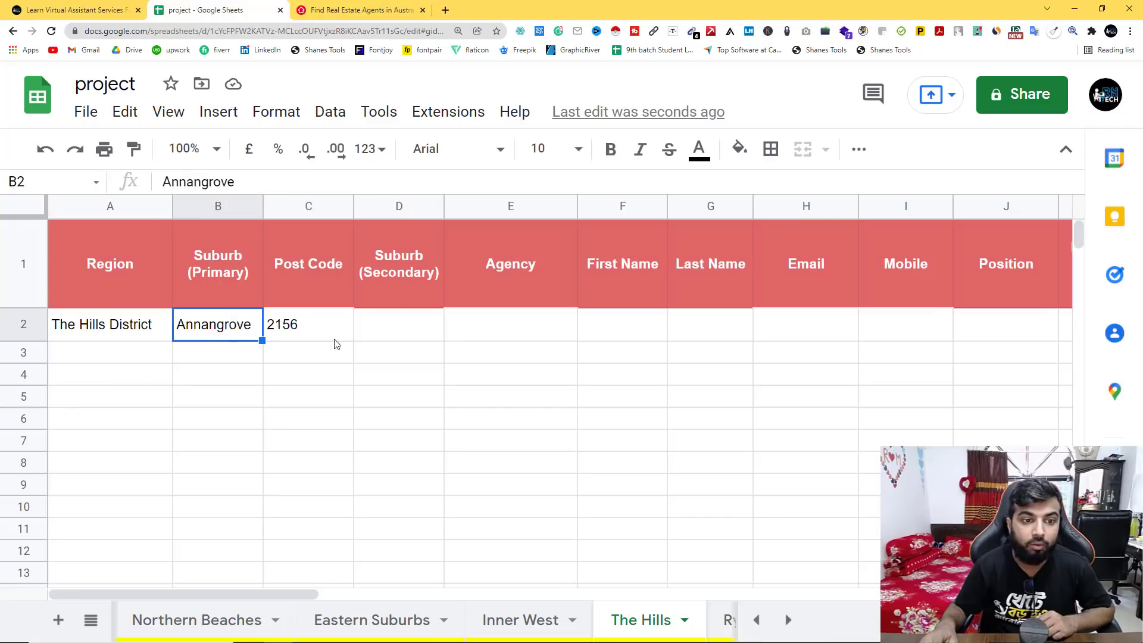
click(299, 332)
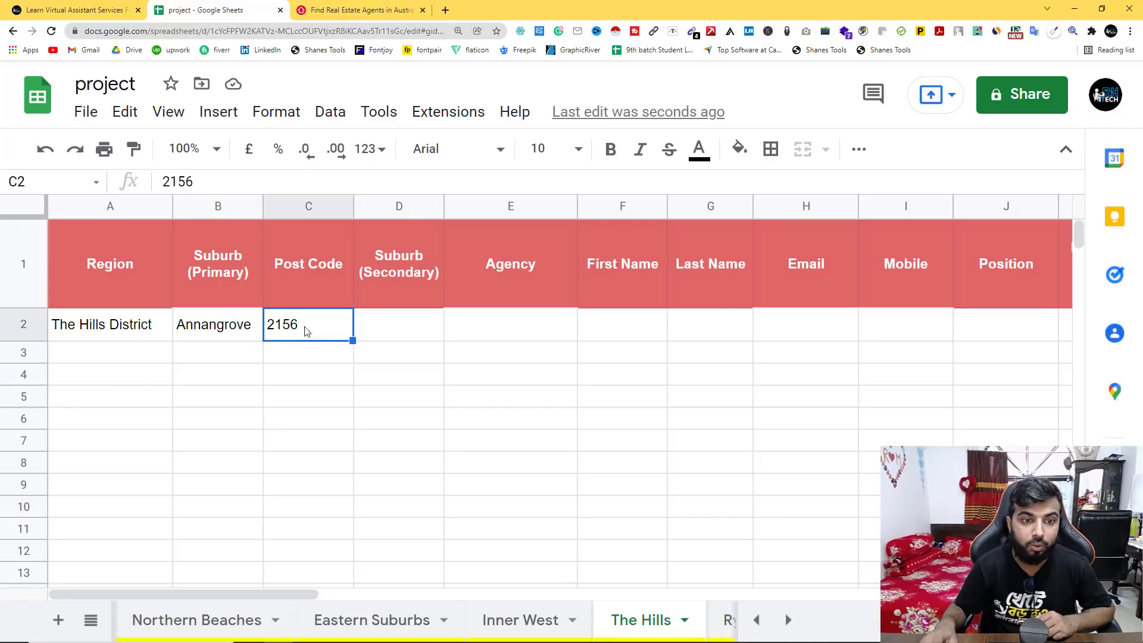
click(337, 10)
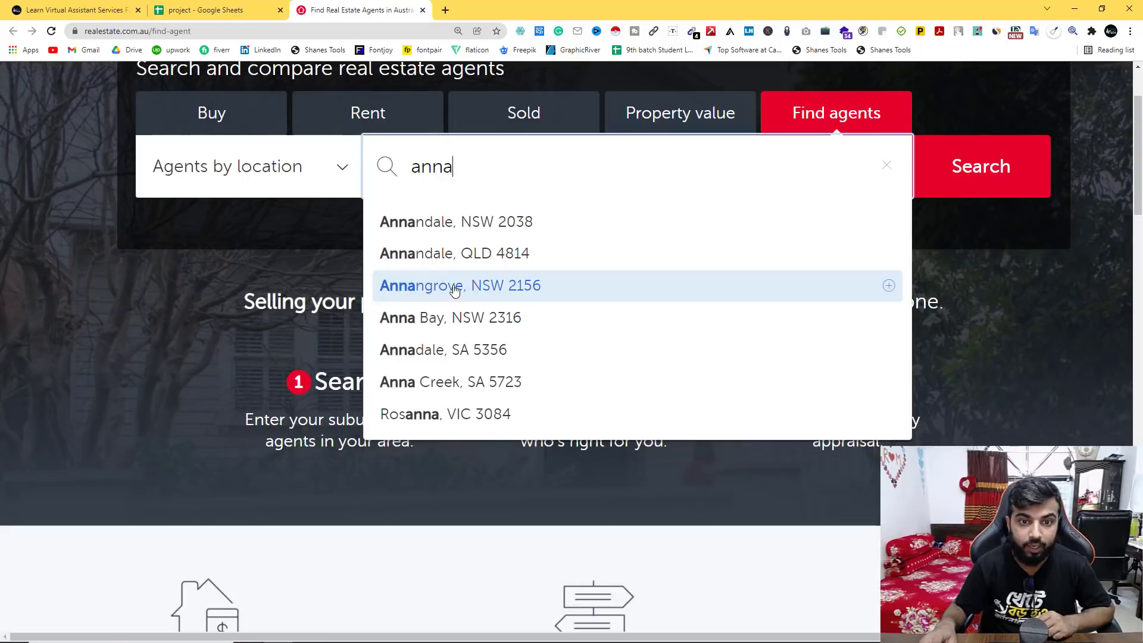
Choose Annangrove, NSW 2156 as the search location and open the profile of the first agent in the results.
click(481, 288)
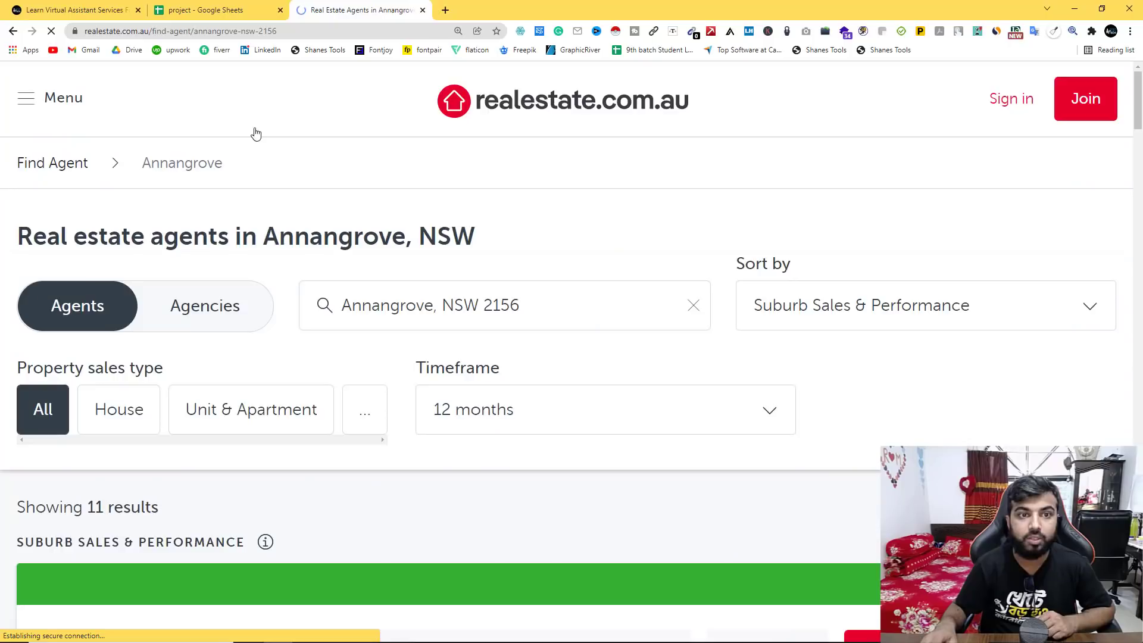
scroll(388, 297, down, 5)
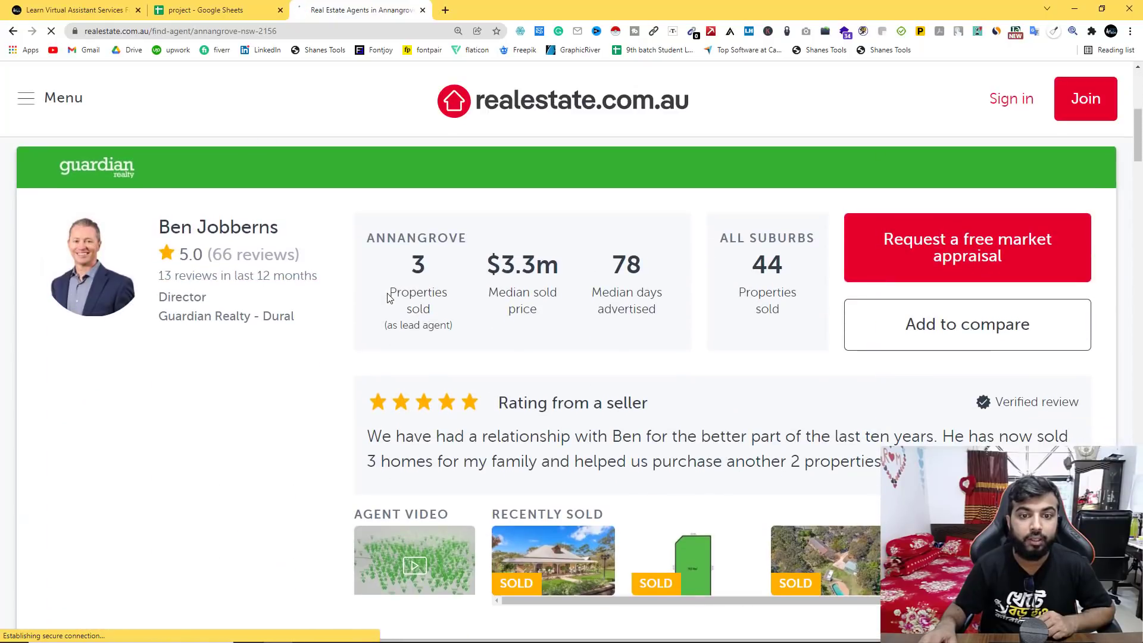
scroll(388, 298, down, 1)
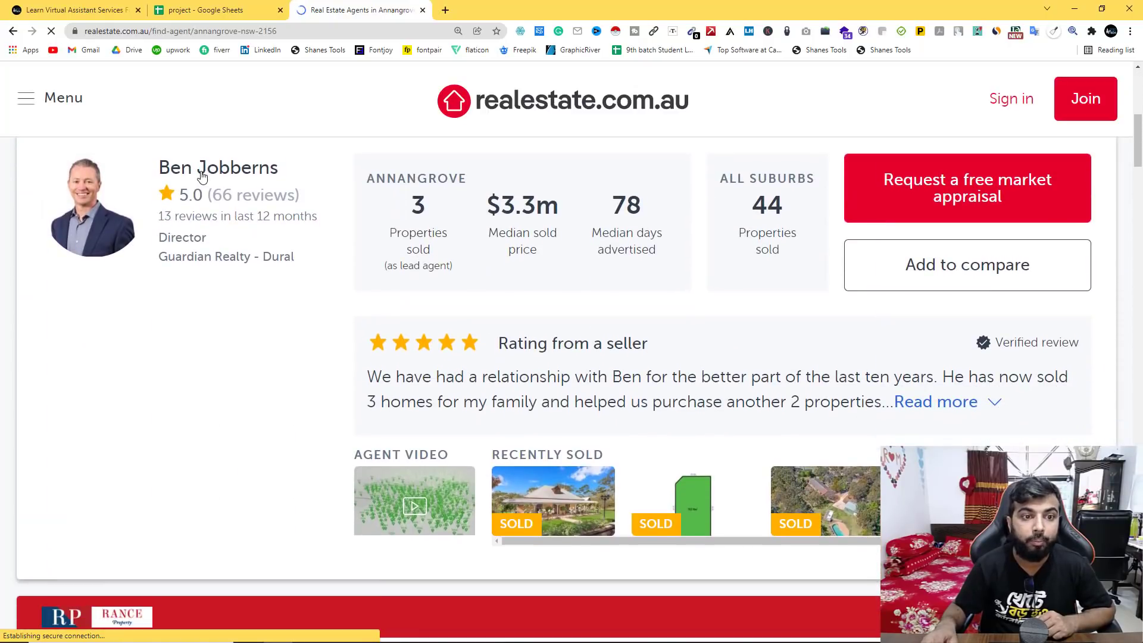
right_click(250, 171)
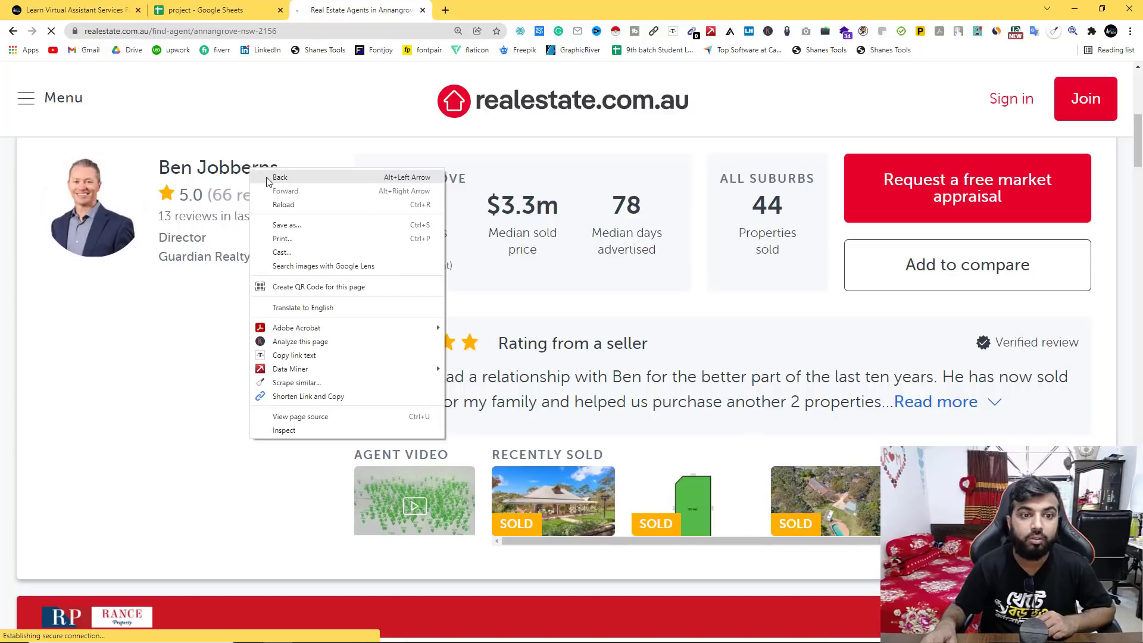
click(219, 172)
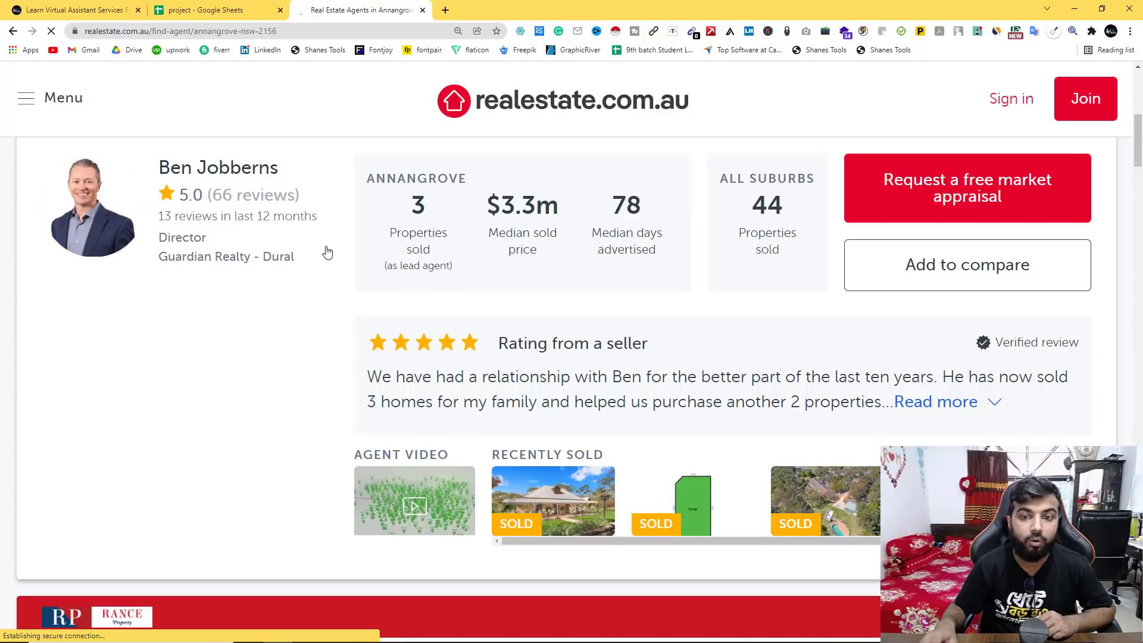
scroll(316, 266, down, 7)
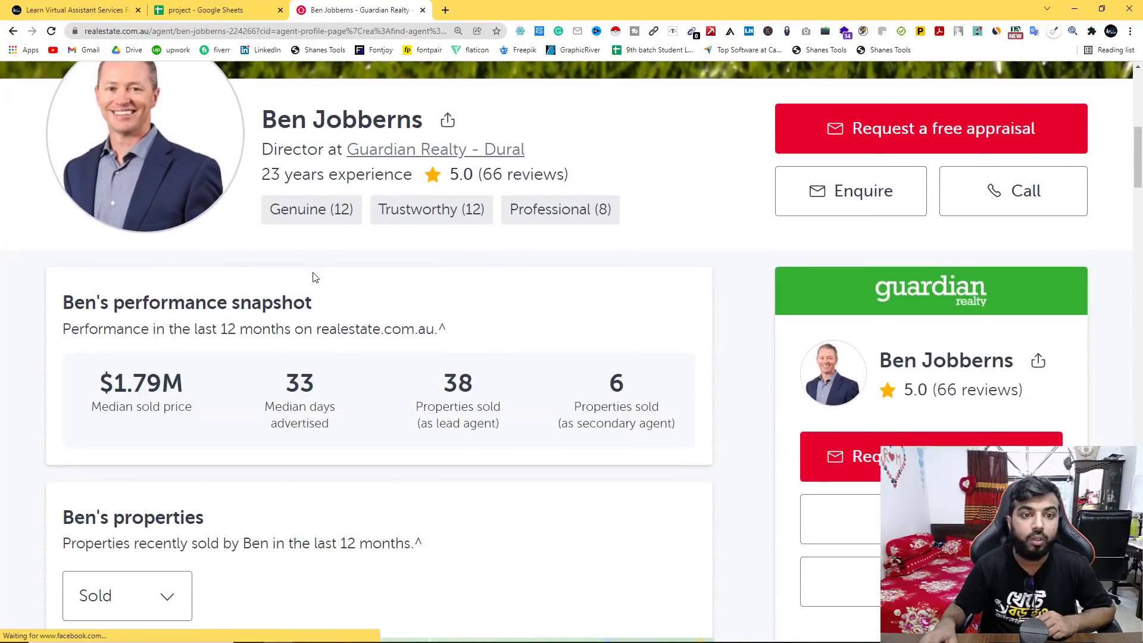
scroll(316, 278, up, 2)
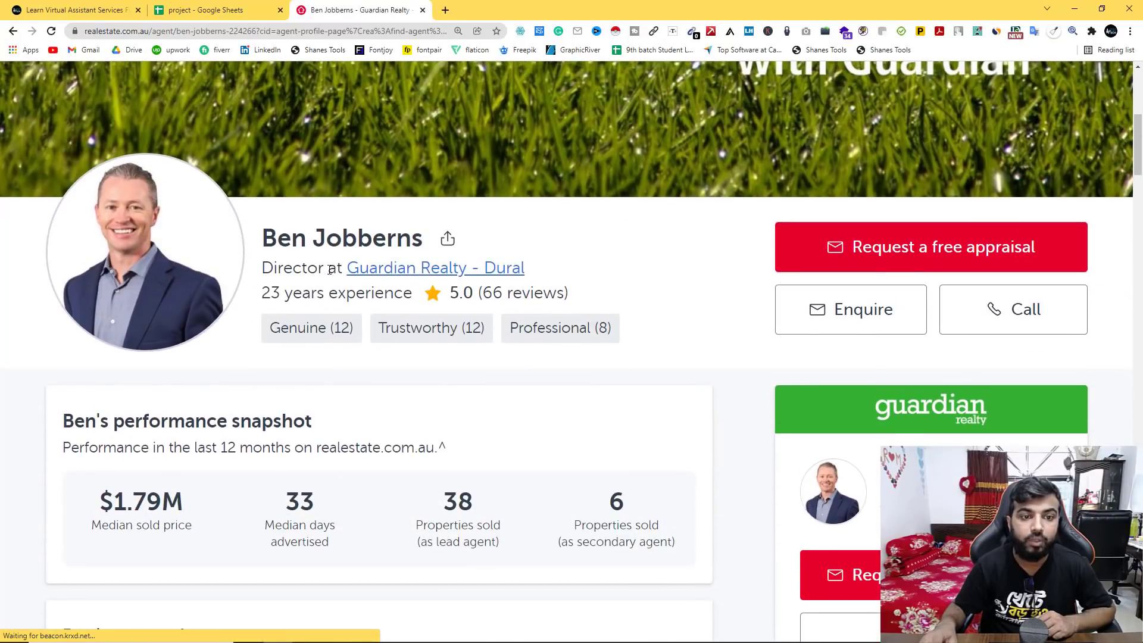
Copy the agent's full name from the realestate.com.au profile and paste it into the First Name cell F2 of The Hills sheet.
triple_click(320, 238)
right_click(319, 238)
click(338, 249)
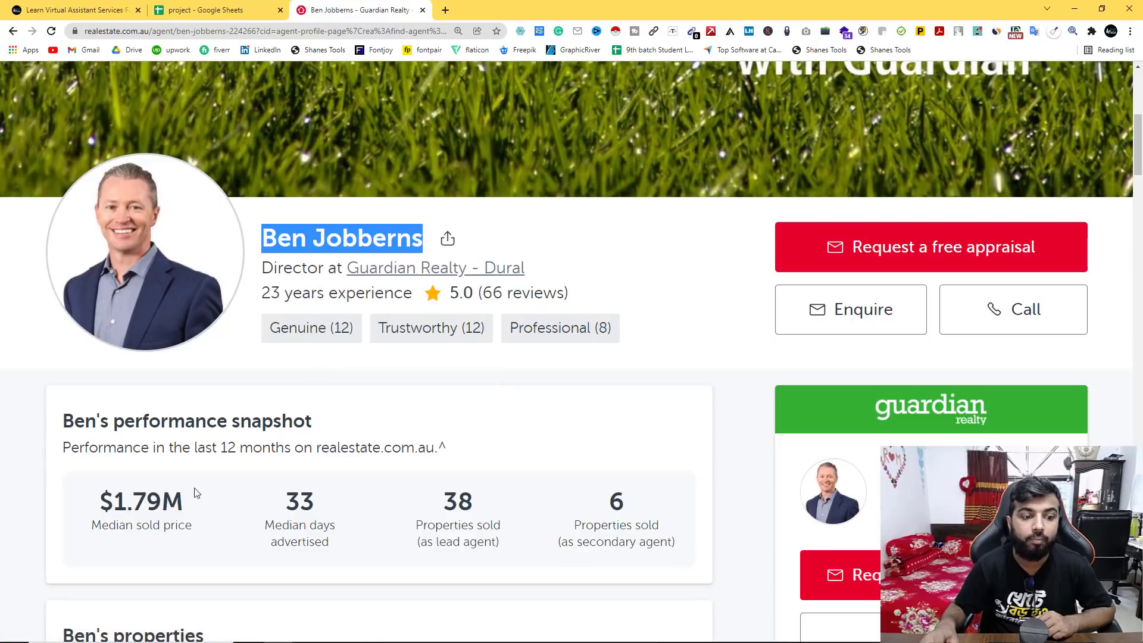
key(ctrl+shift+Tab)
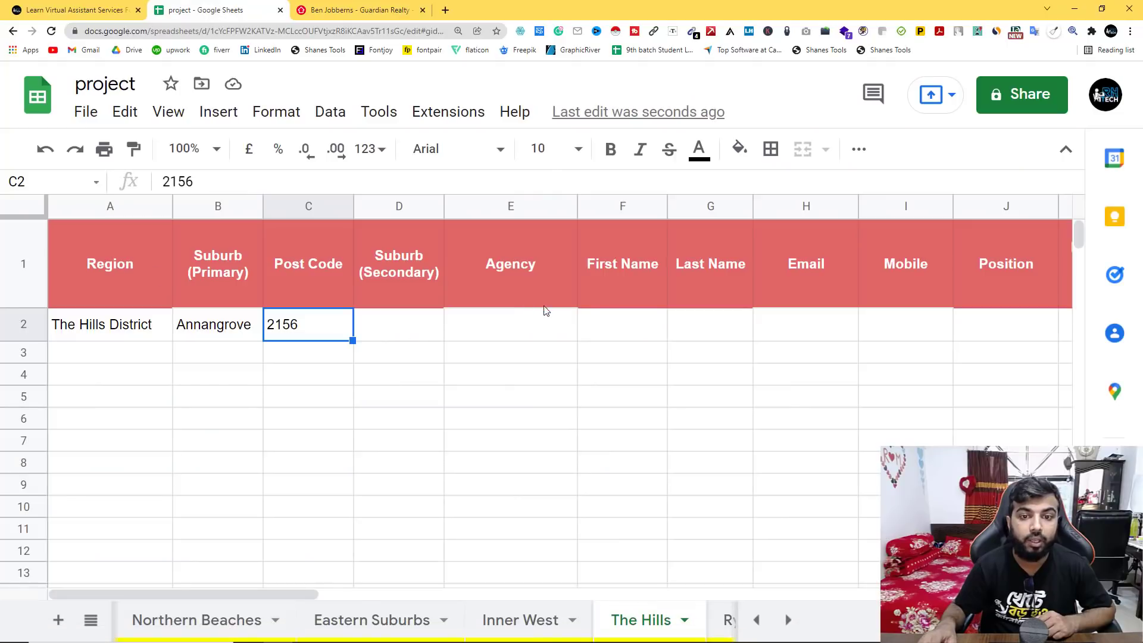
double_click(612, 328)
right_click(612, 318)
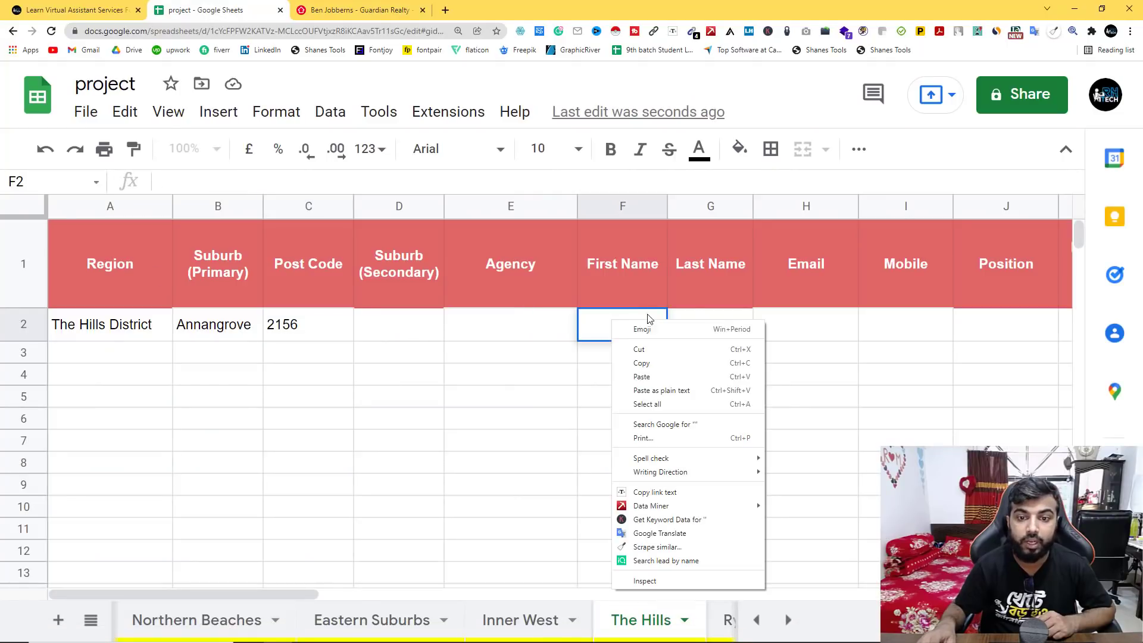
click(648, 376)
click(637, 395)
Move the agent's surname from F2 into the Last Name cell G2, keeping only the first name in F2.
double_click(610, 333)
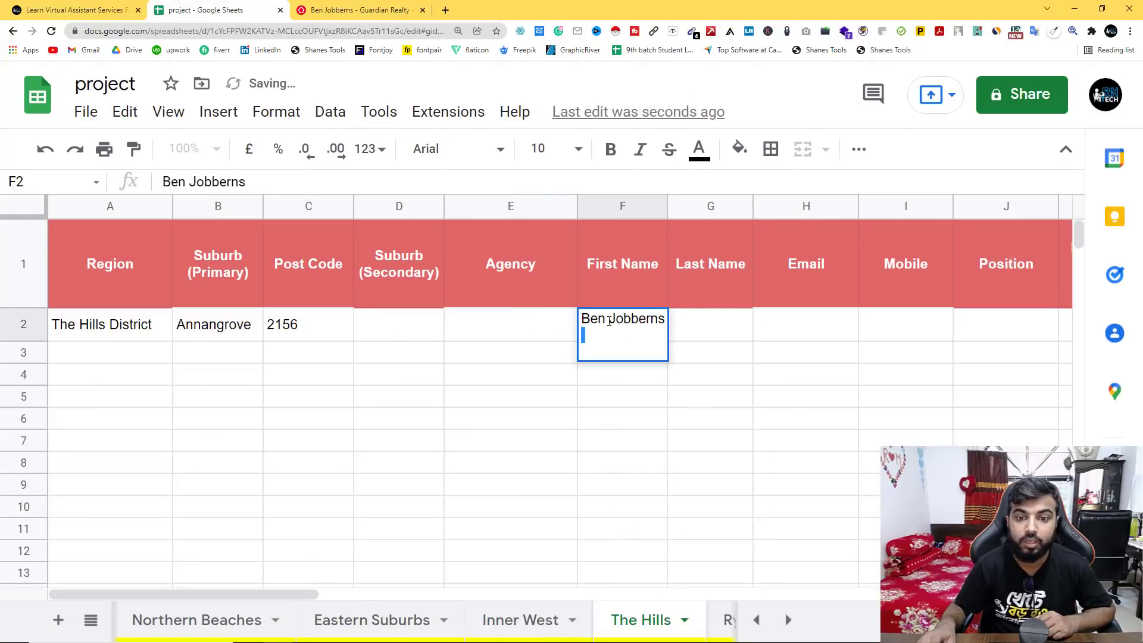
drag(610, 321, 824, 352)
right_click(647, 319)
click(683, 344)
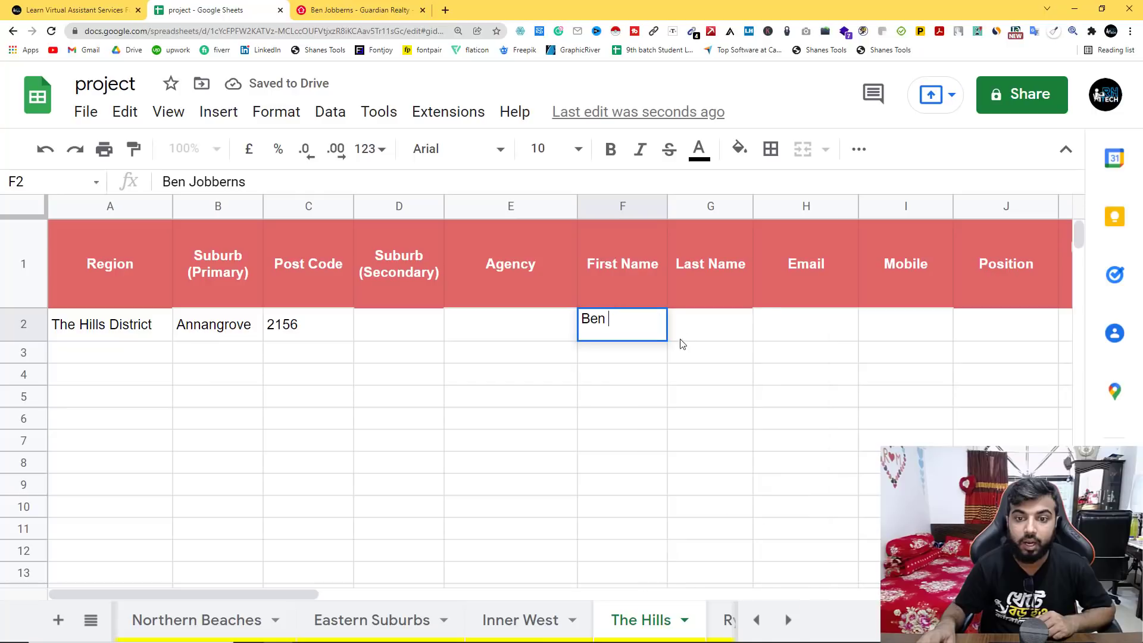
click(689, 324)
double_click(689, 322)
right_click(689, 317)
click(729, 377)
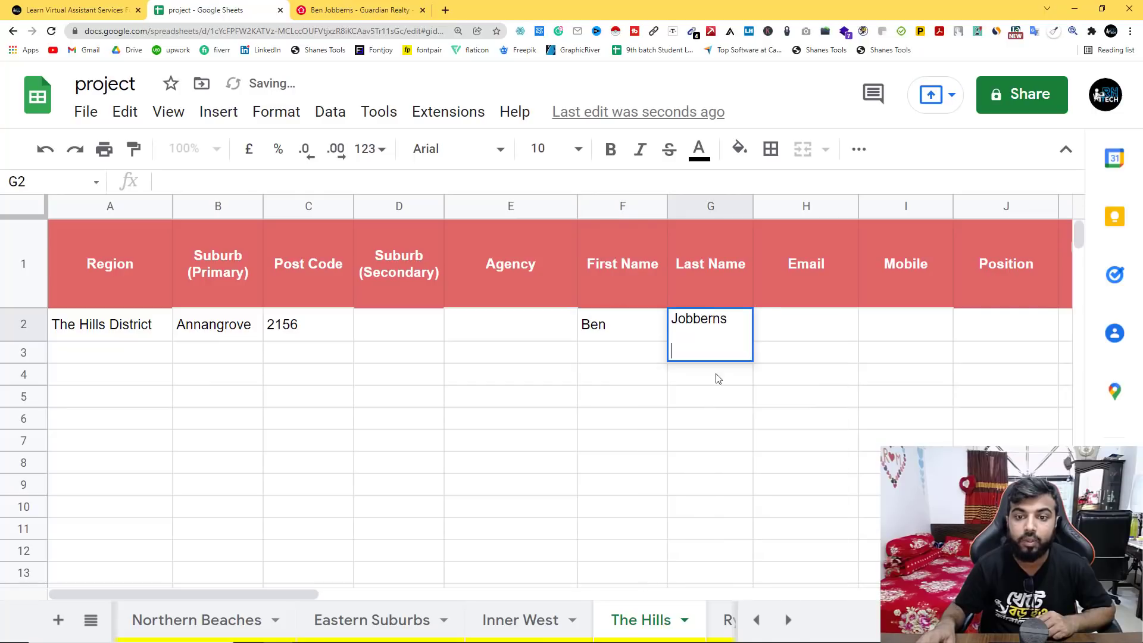
click(688, 383)
Open the Guardian Realty - Dural agency page in a new tab from the agent's realestate.com.au profile.
click(490, 340)
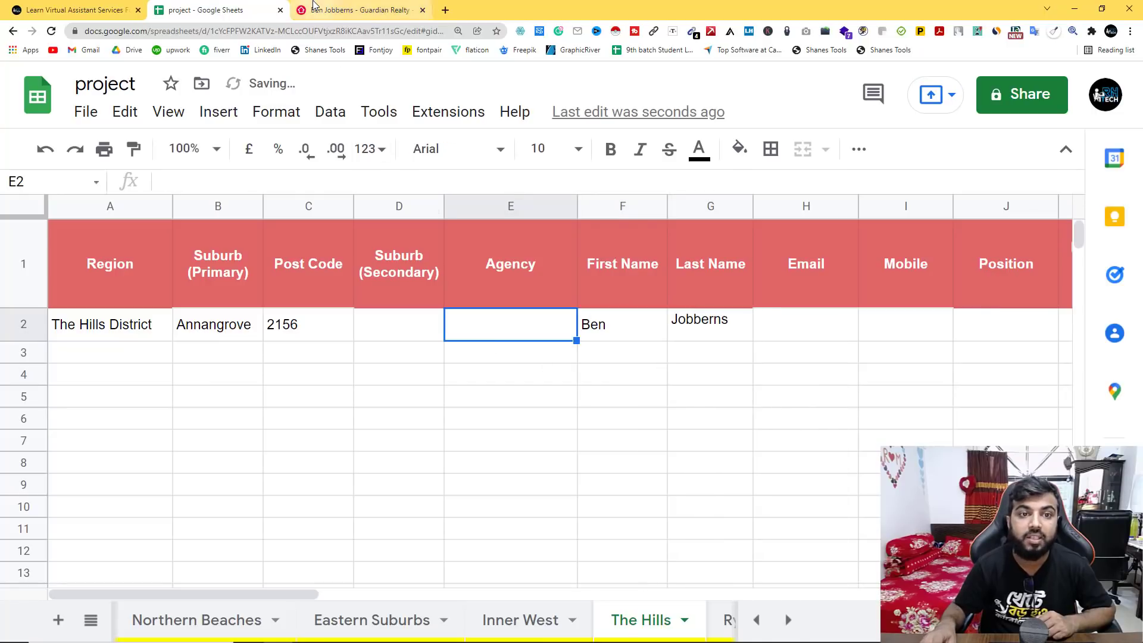
key(ctrl+Tab)
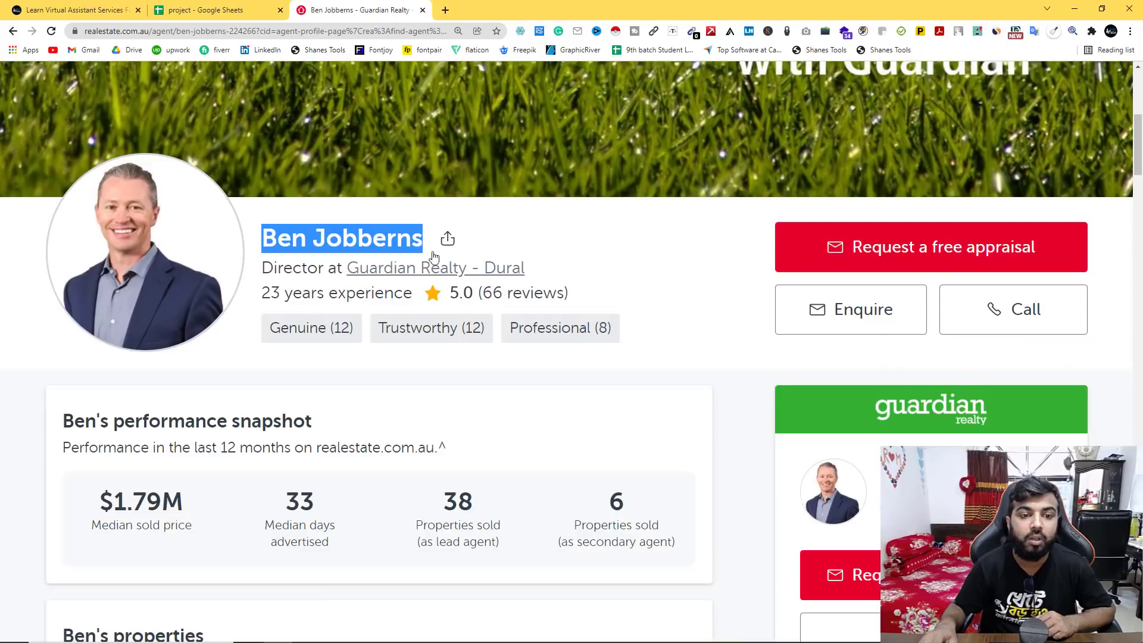
right_click(405, 274)
click(438, 278)
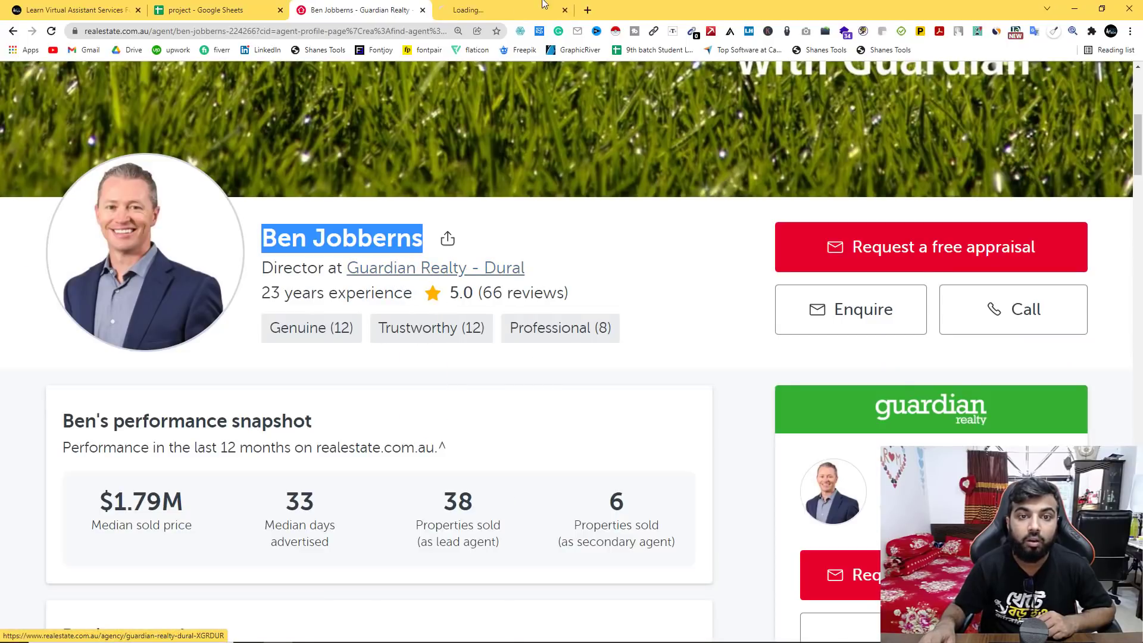
click(502, 5)
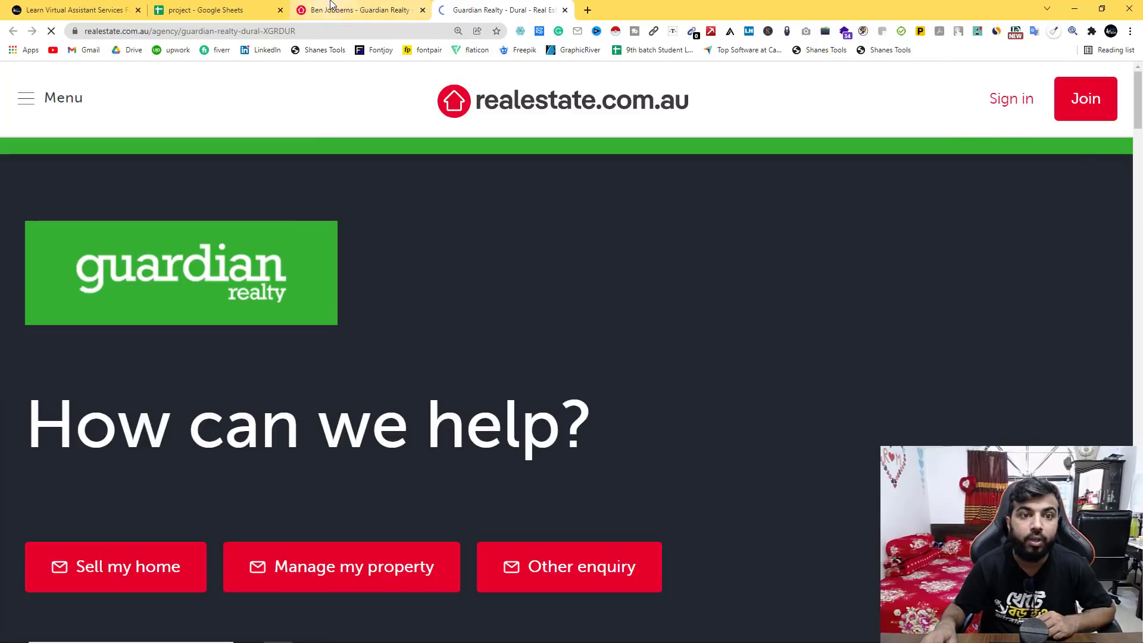
Copy the agency name Guardian Realty - Dural from the agent's profile and paste it into the Agency cell E2 of the sheet.
click(332, 5)
drag(548, 274, 348, 267)
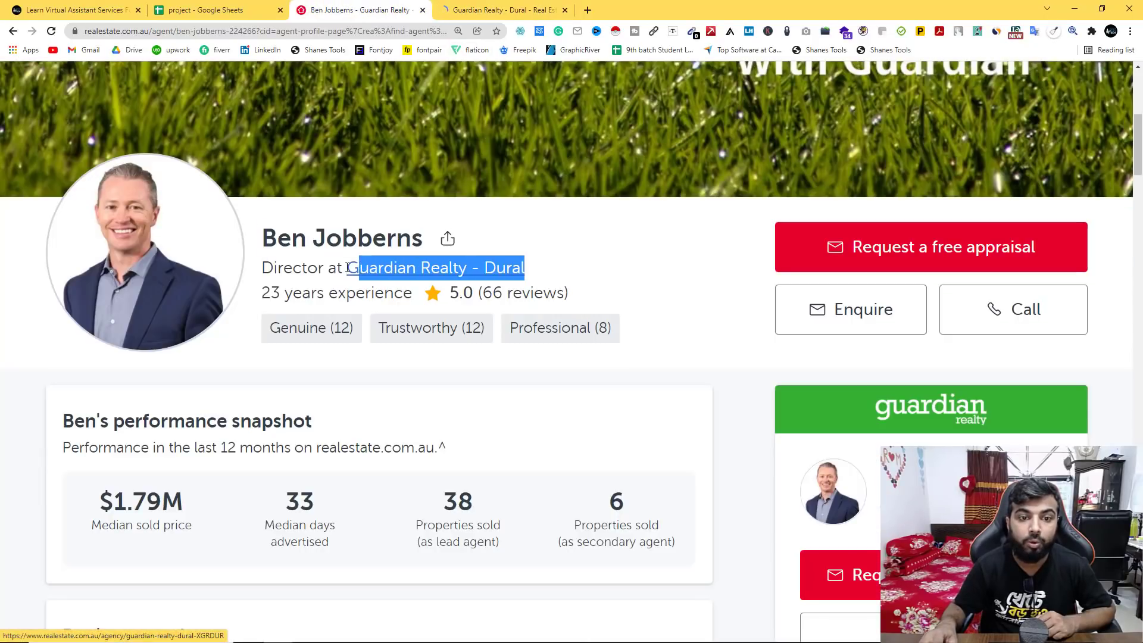
right_click(365, 273)
click(405, 360)
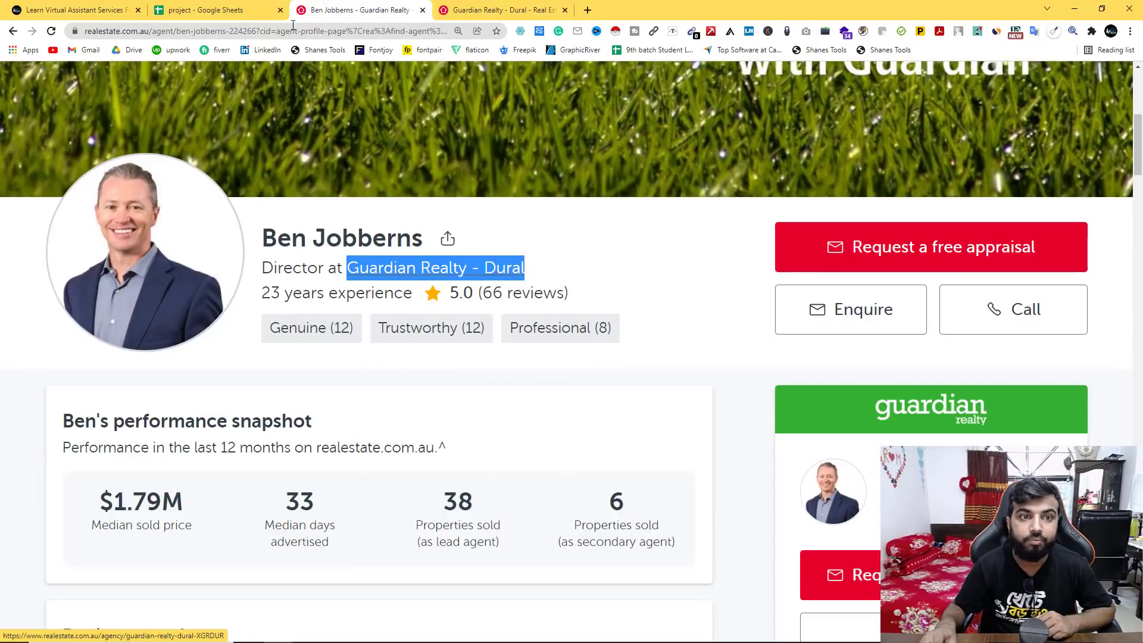
click(202, 10)
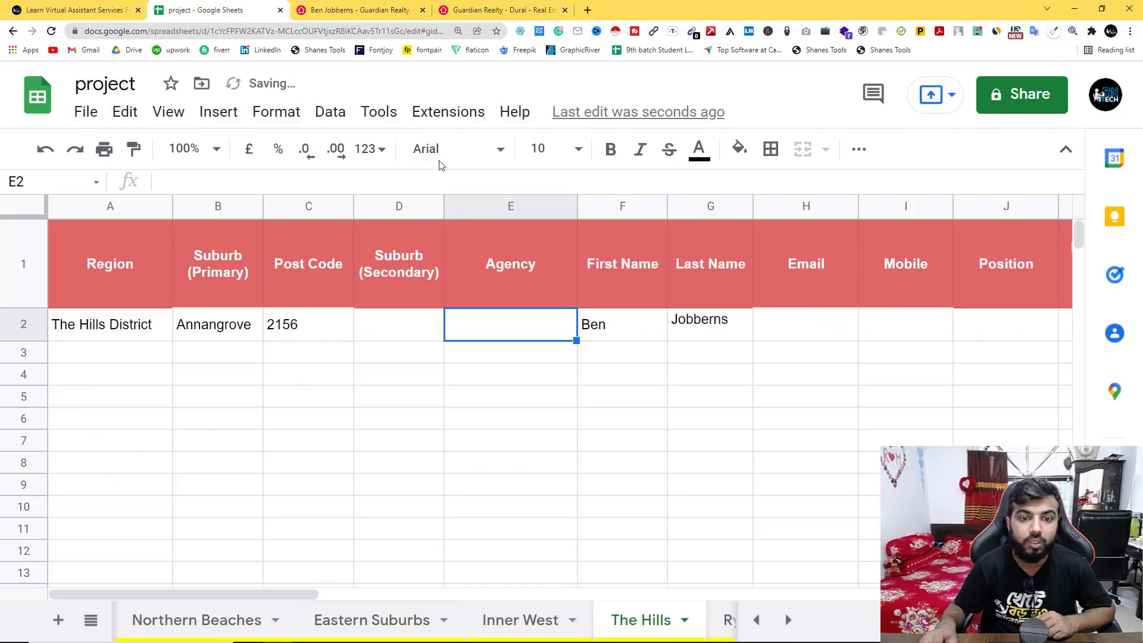
right_click(484, 326)
click(507, 371)
click(592, 433)
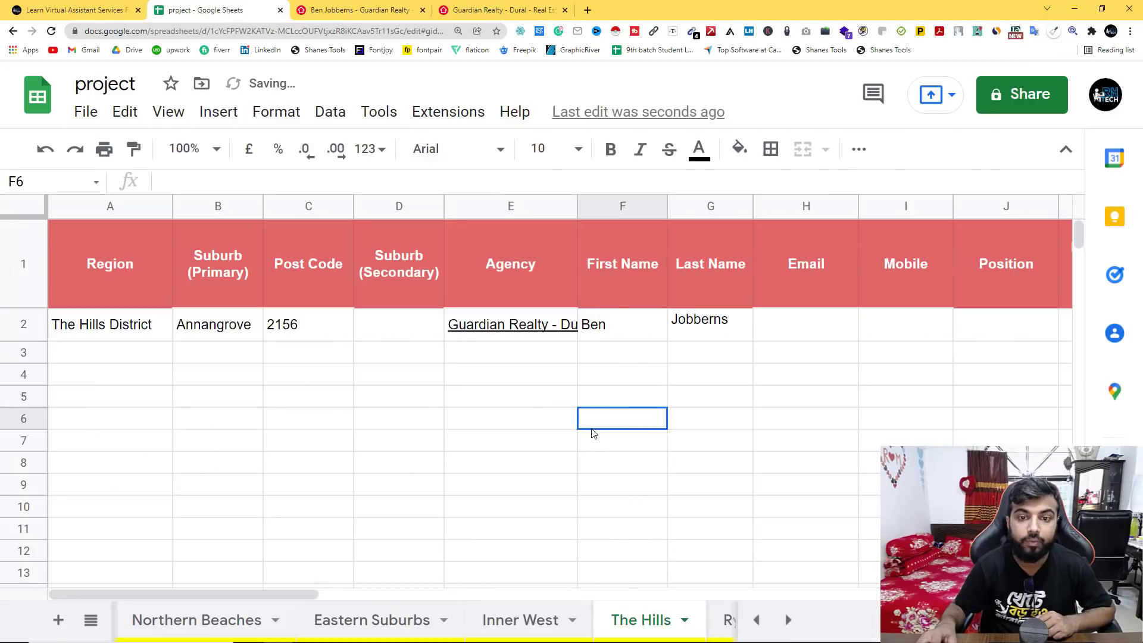
Select the Email cell H2, then open the agency's own website in a new tab from the Guardian Realty - Dural page.
click(769, 326)
click(506, 10)
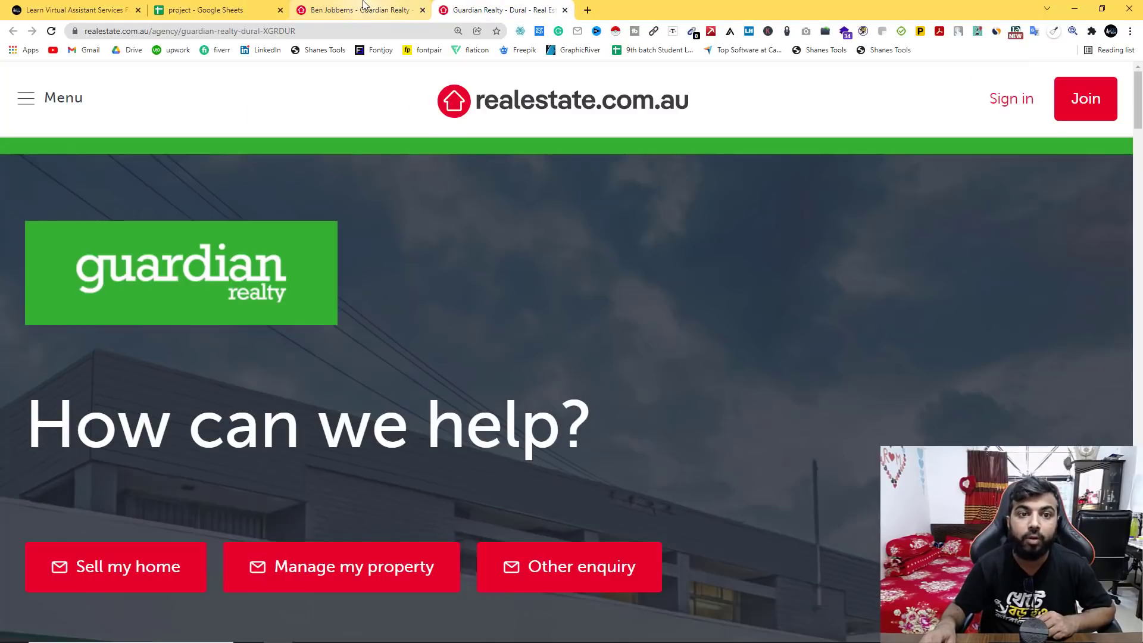
scroll(351, 241, down, 8)
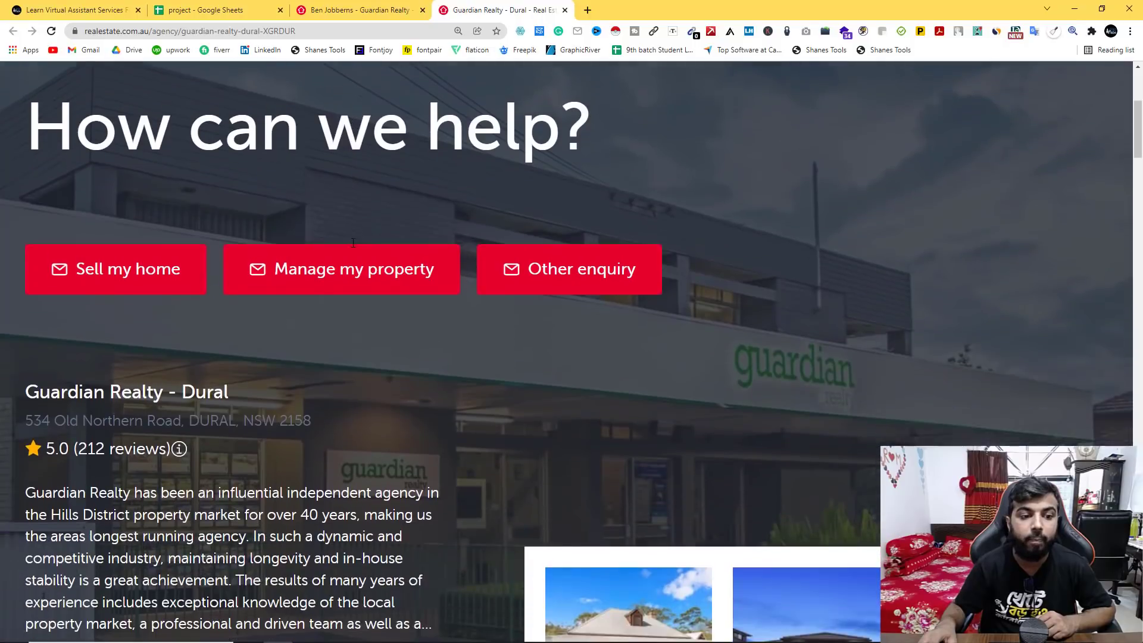
scroll(90, 464, down, 3)
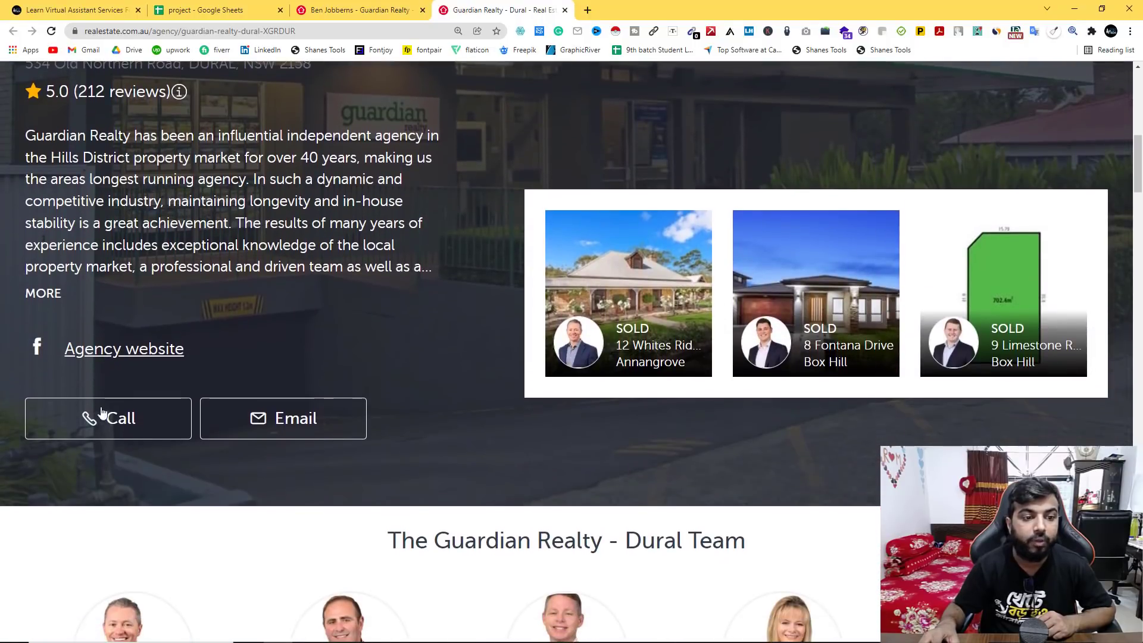
right_click(119, 355)
click(149, 361)
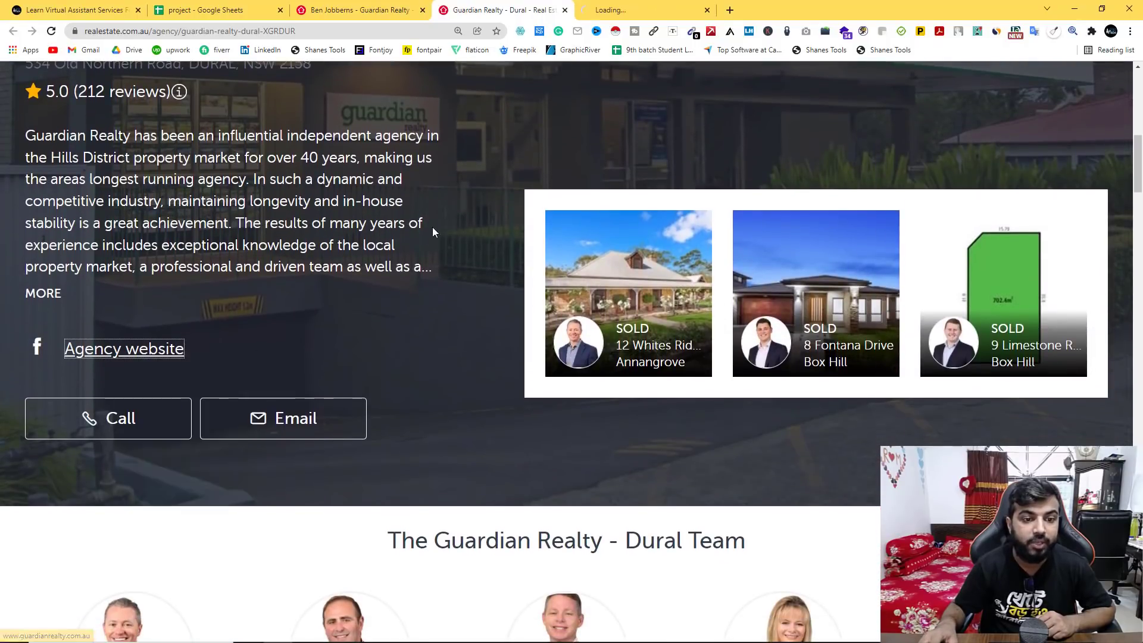
Look for the agent's contact details on the agency page and in the profile opened from its team list.
scroll(431, 229, down, 3)
right_click(285, 233)
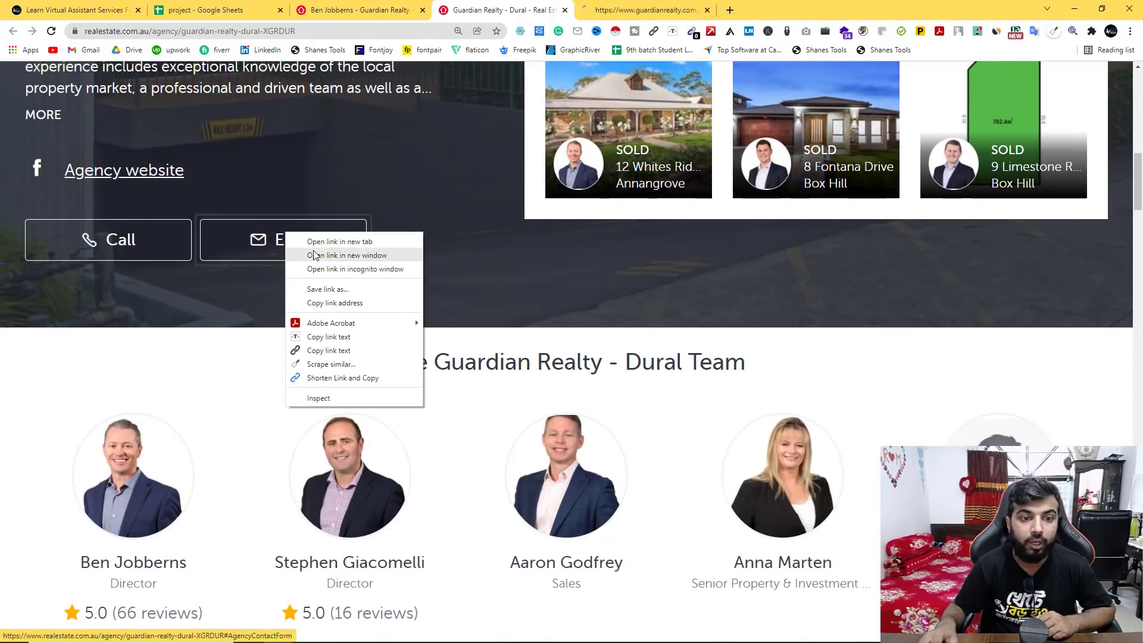
click(227, 296)
scroll(301, 357, down, 3)
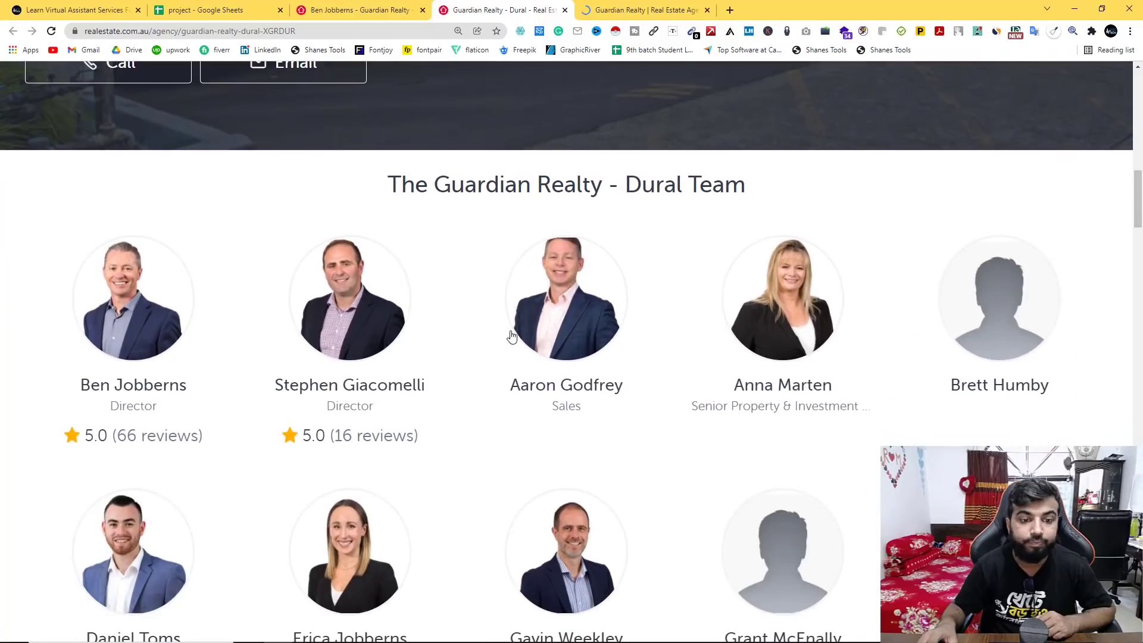
click(143, 388)
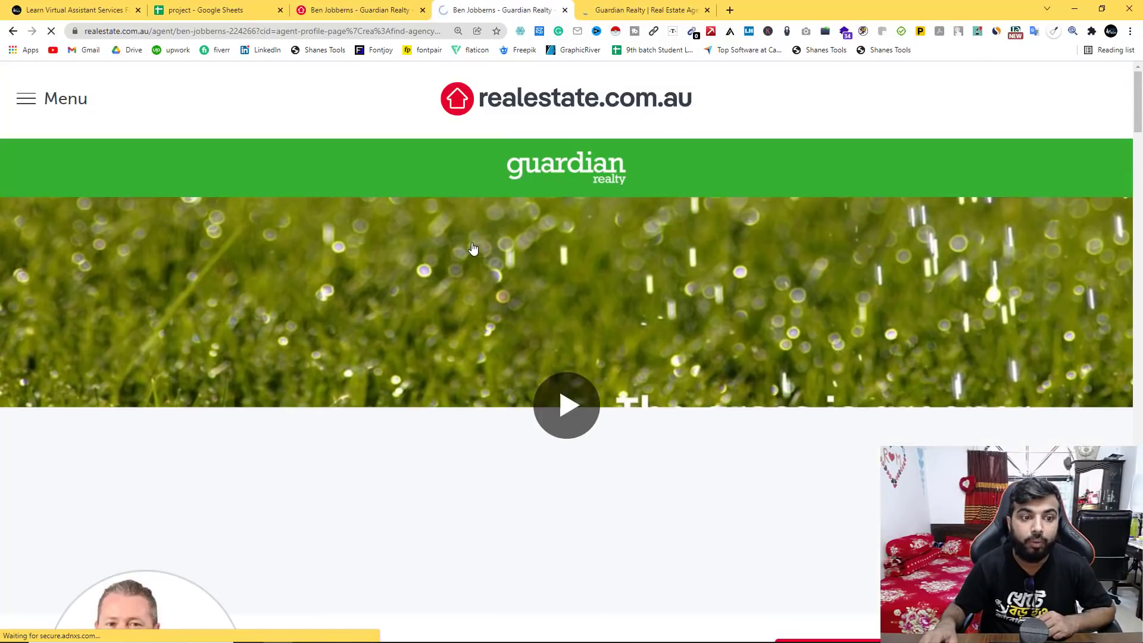
scroll(443, 266, down, 18)
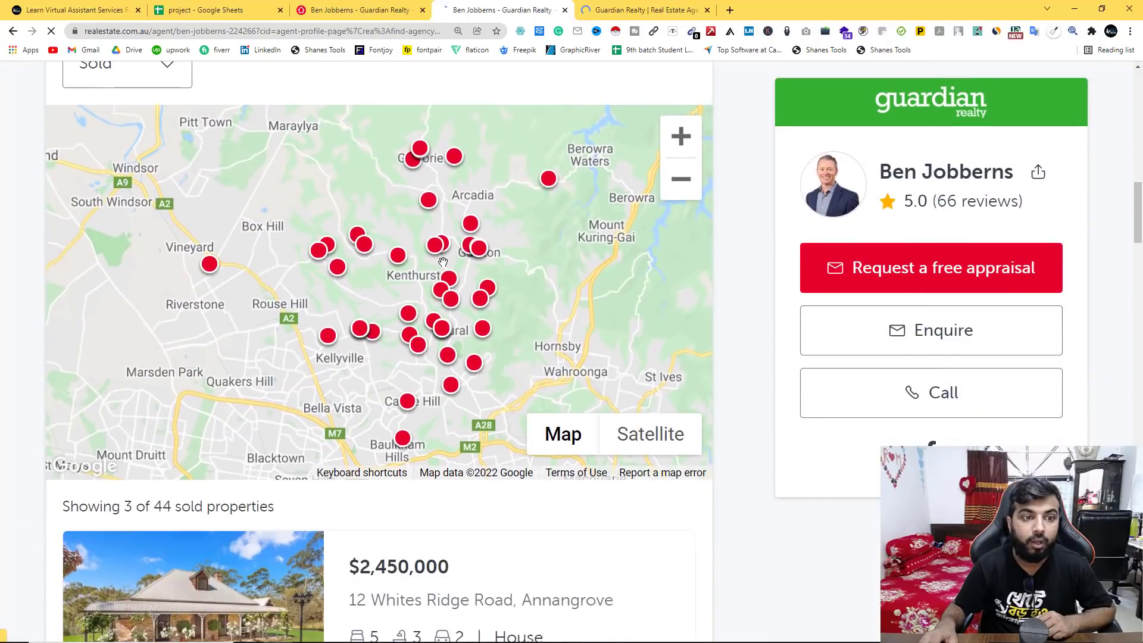
scroll(443, 262, down, 12)
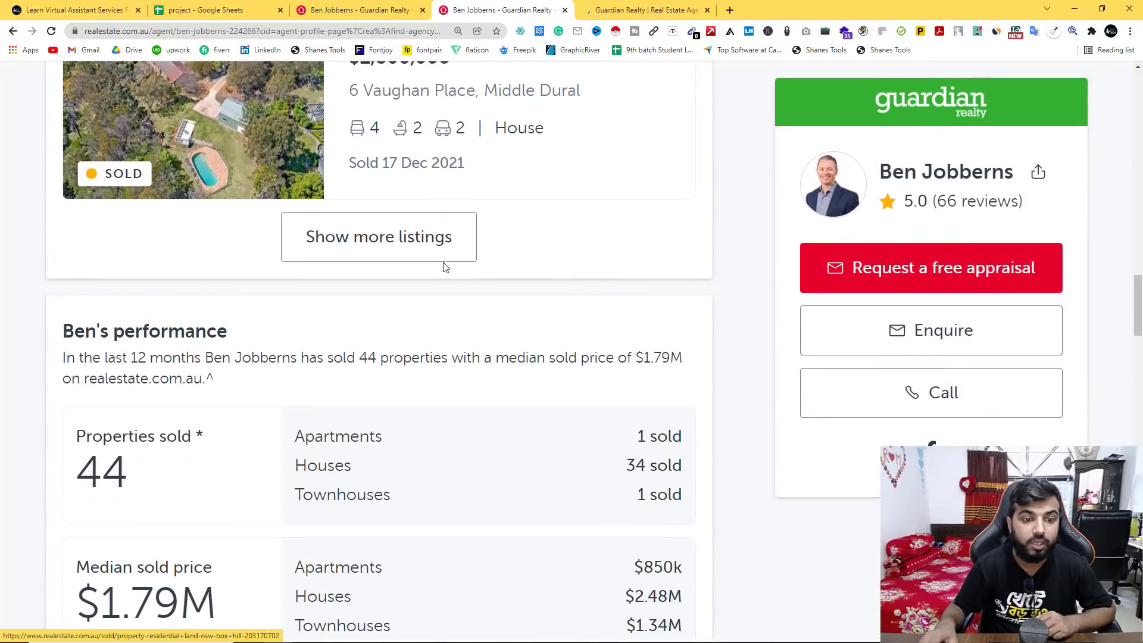
scroll(564, 124, up, 8)
Find the agent's contact details on the Guardian Realty website's Our Team page and compare the entry with the realestate.com.au profile.
click(603, 11)
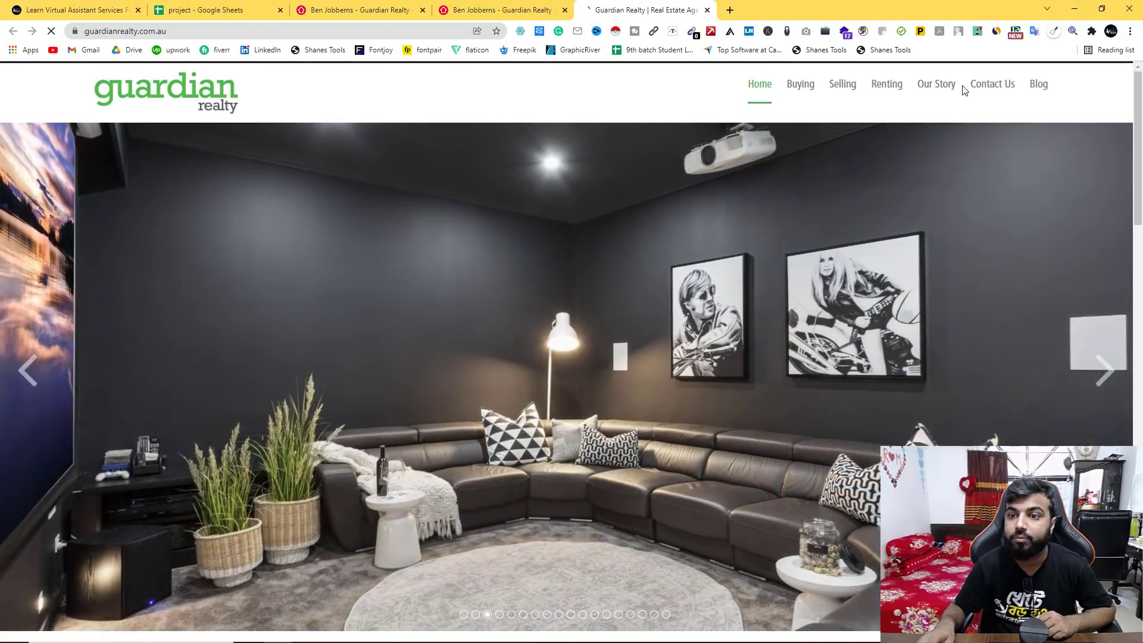
mouse_move(932, 90)
click(923, 117)
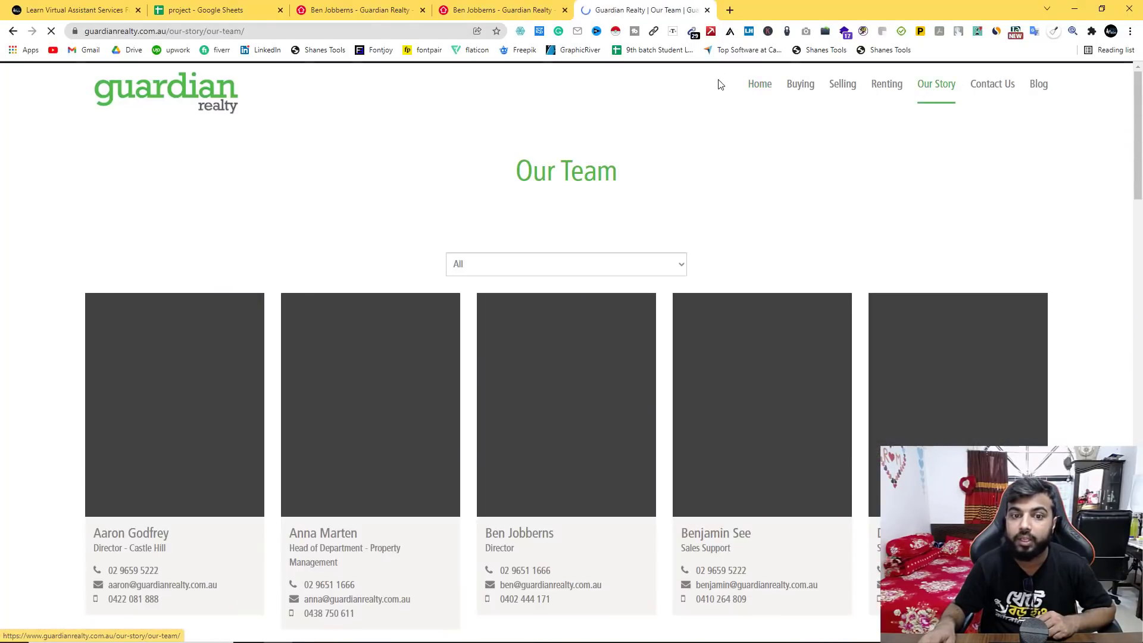
scroll(136, 390, down, 3)
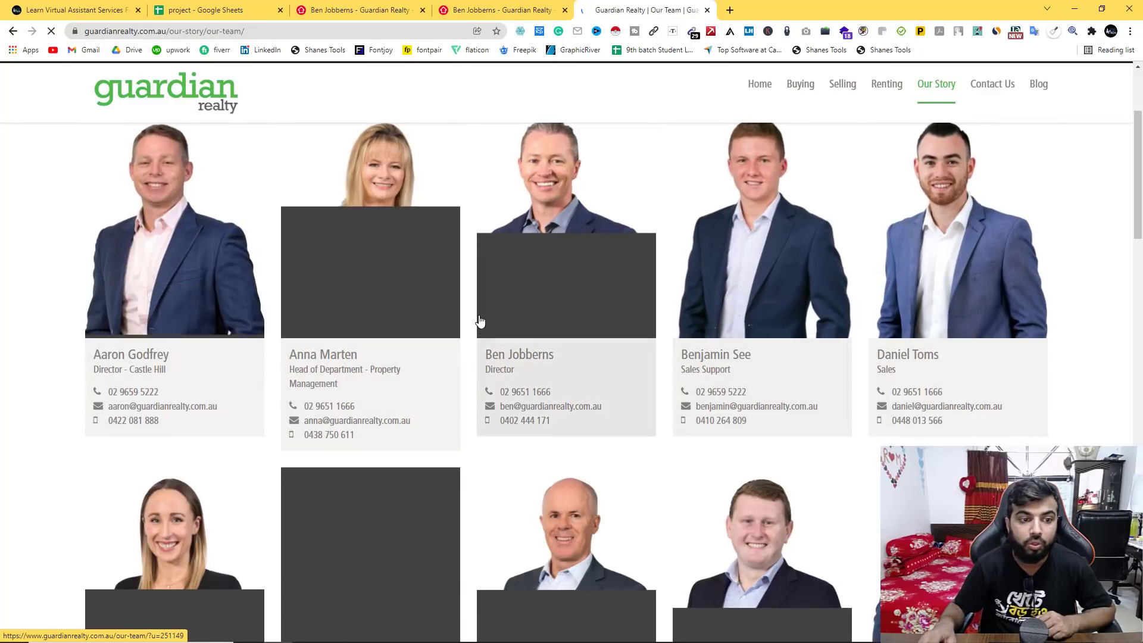
click(501, 10)
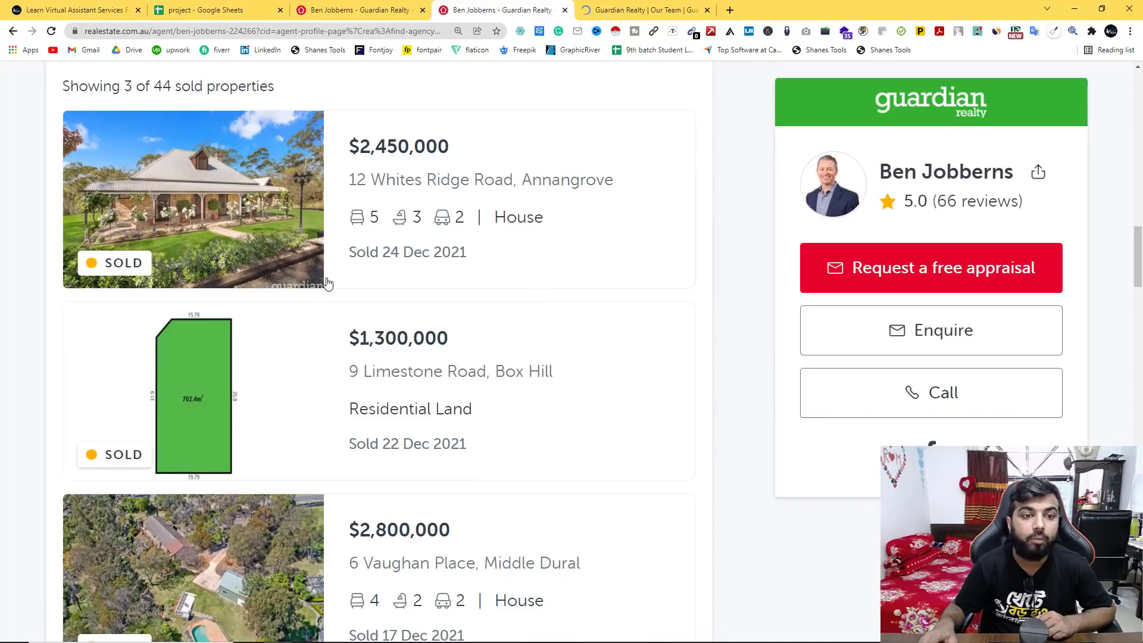
scroll(329, 283, up, 15)
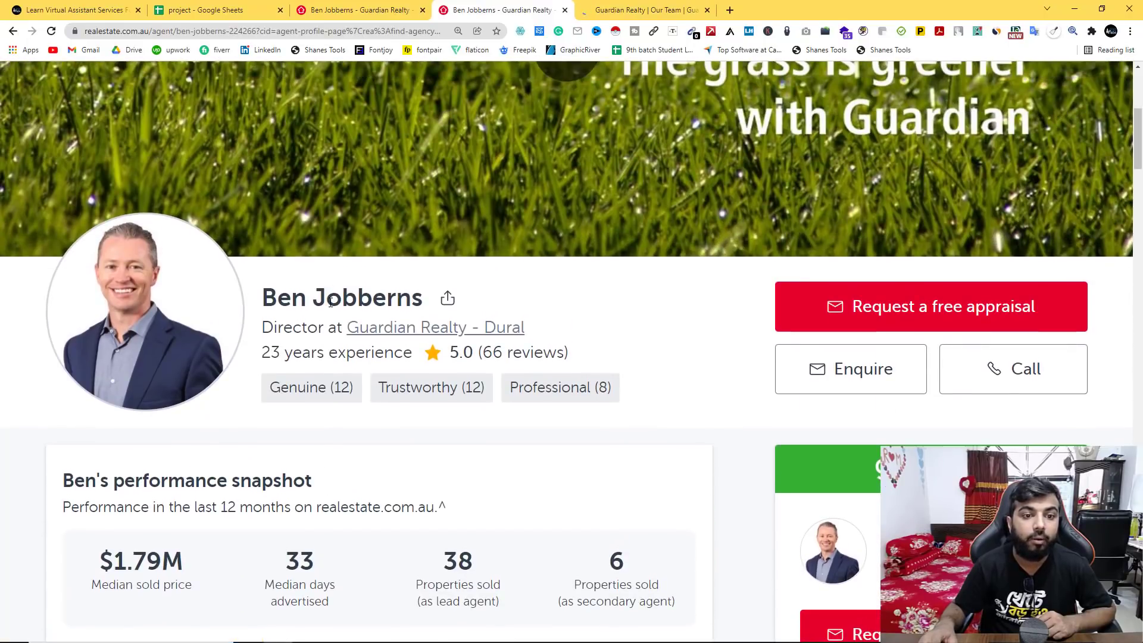
Open the agent's individual page from the Guardian Realty team list and bring the contact details into view.
click(643, 10)
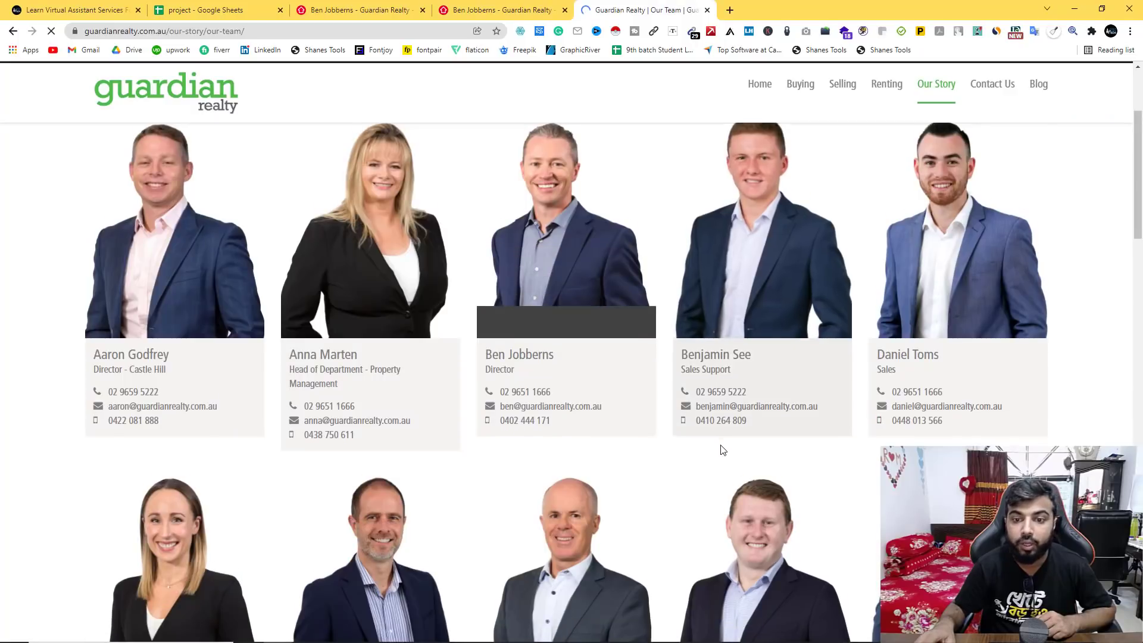
scroll(721, 445, down, 5)
scroll(720, 445, up, 5)
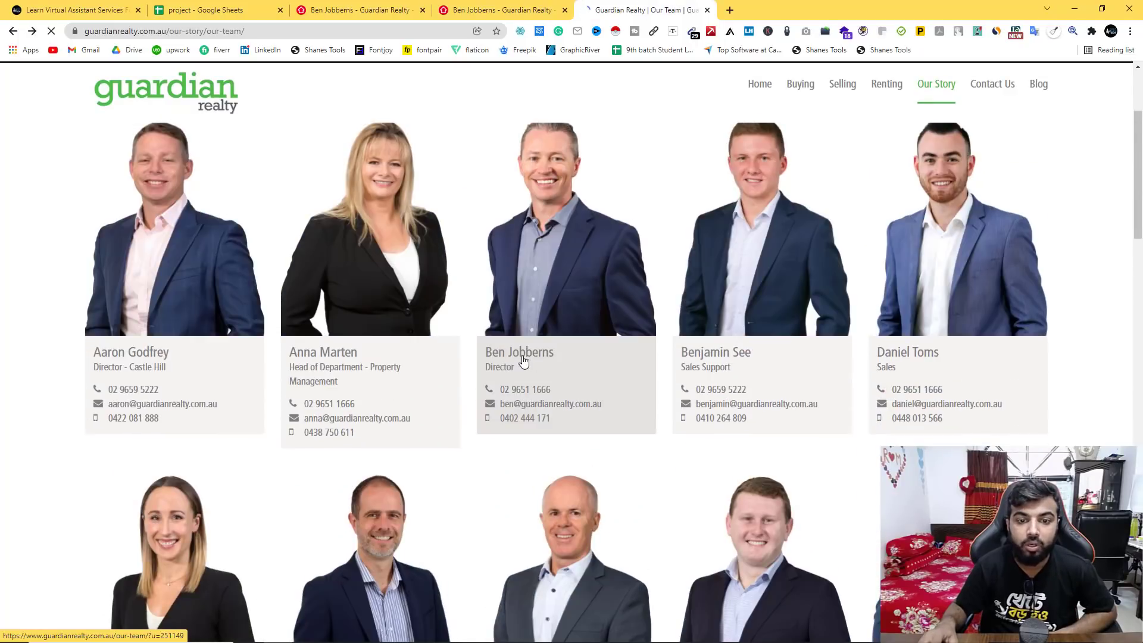
click(523, 360)
scroll(404, 368, down, 5)
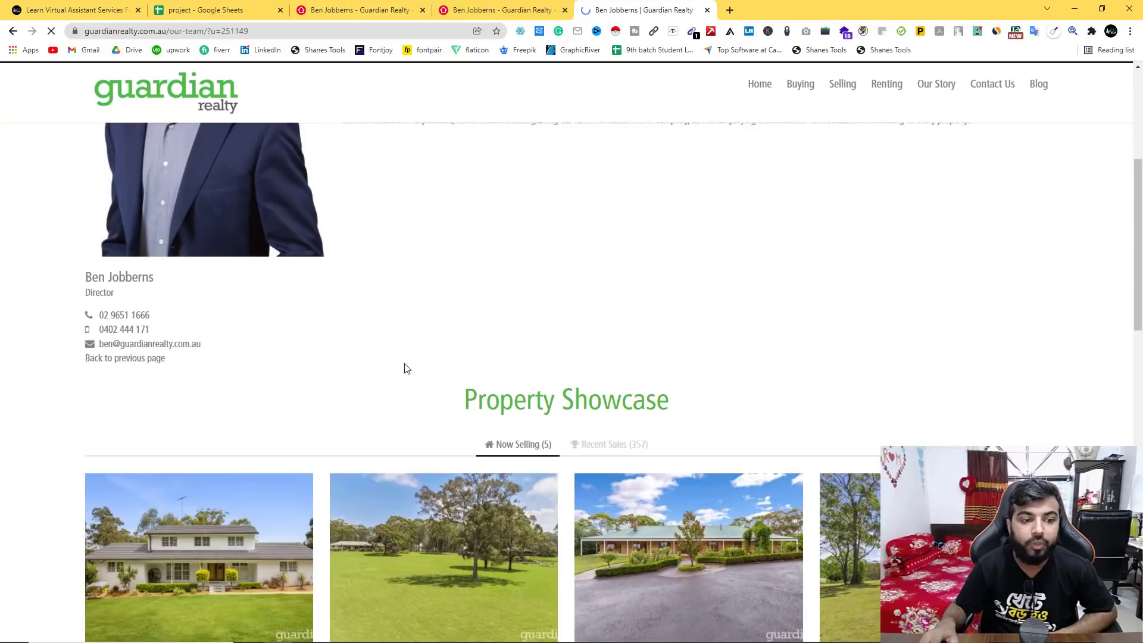
Copy the agent's e-mail address from the Guardian Realty page and paste it into the Email cell H2 of the sheet.
drag(203, 344, 102, 345)
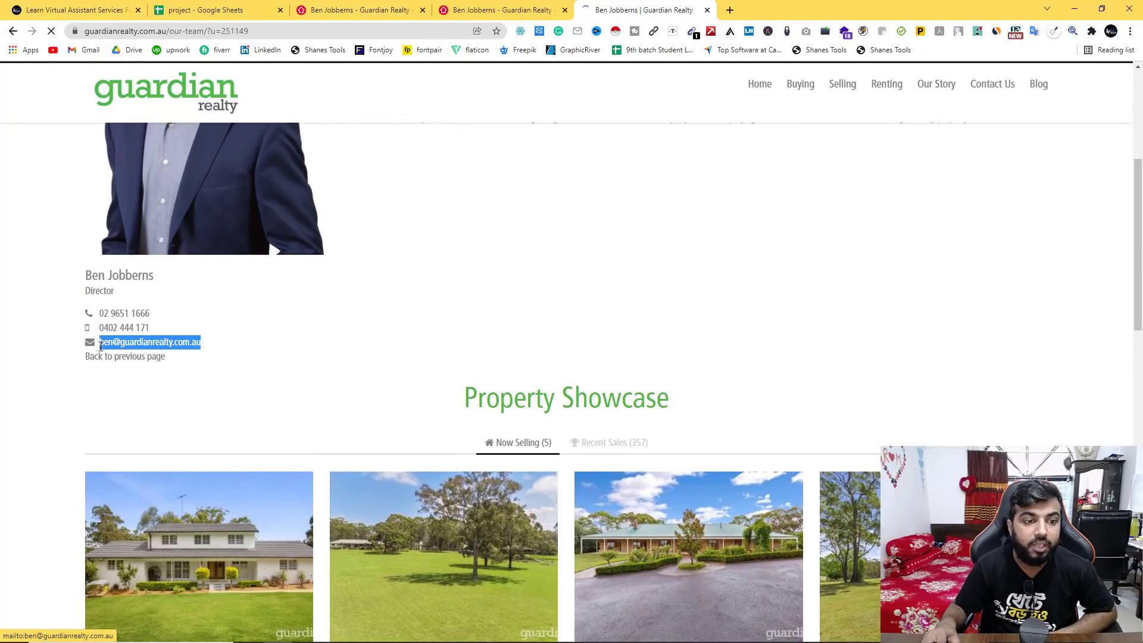
right_click(111, 347)
click(156, 435)
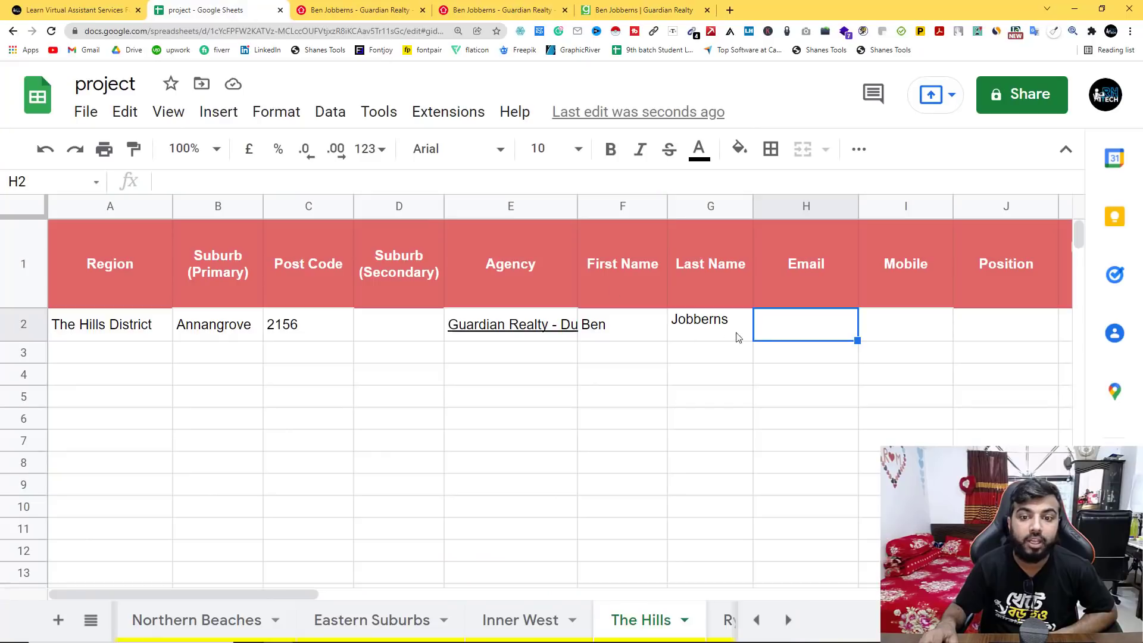
double_click(820, 327)
right_click(819, 327)
click(850, 415)
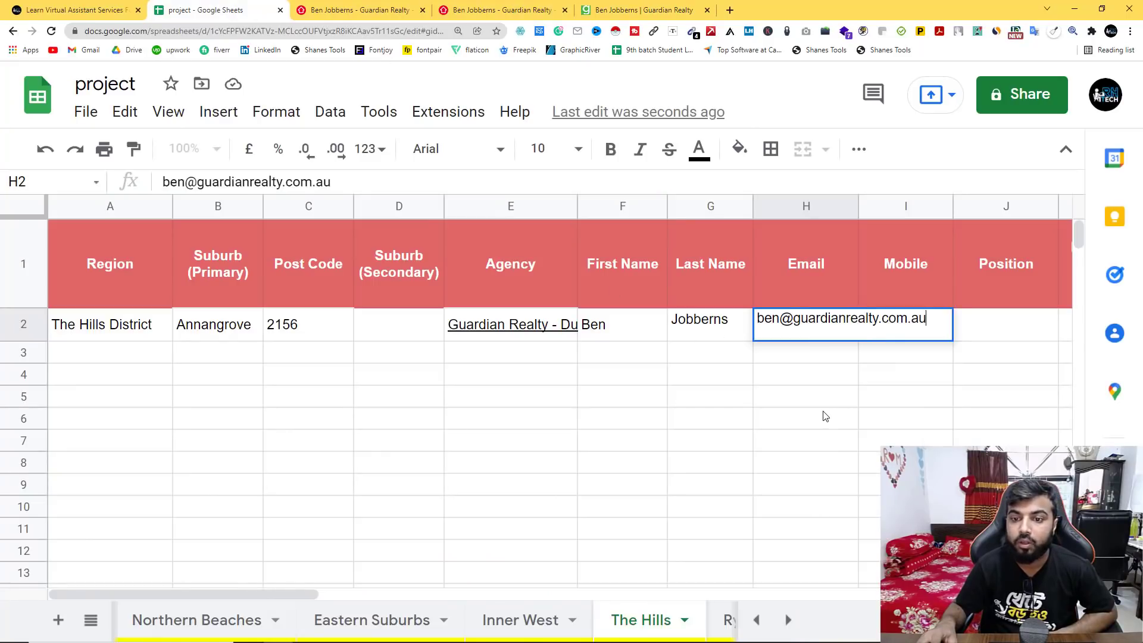
click(824, 415)
Copy the agent's landline number from the Guardian Realty page and paste it into the Mobile cell I2 of the sheet.
click(903, 324)
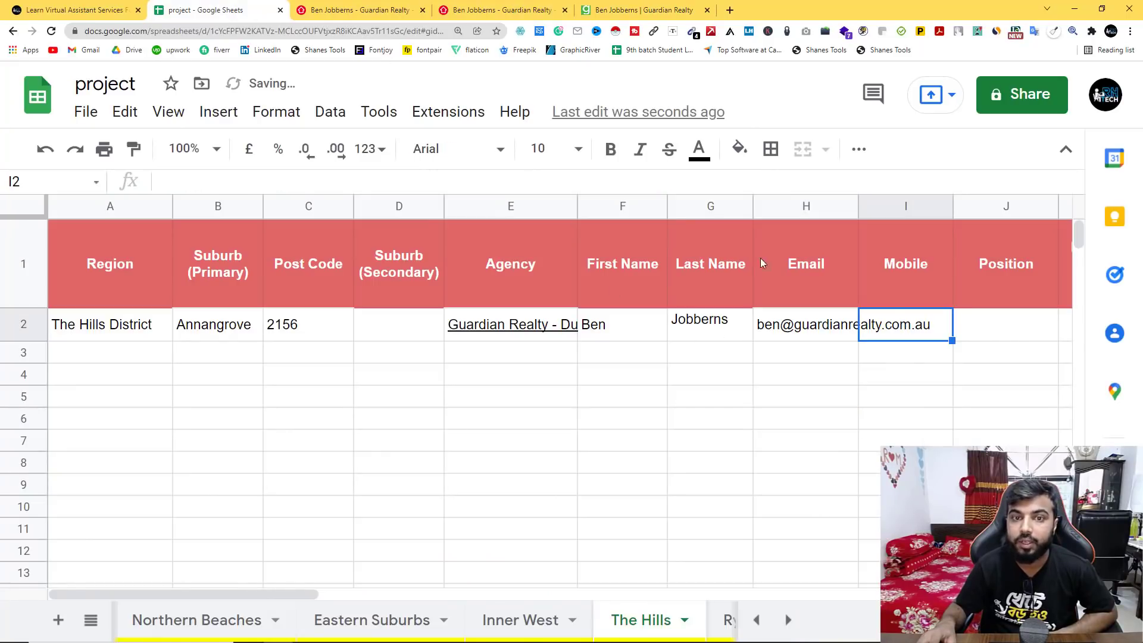
click(498, 11)
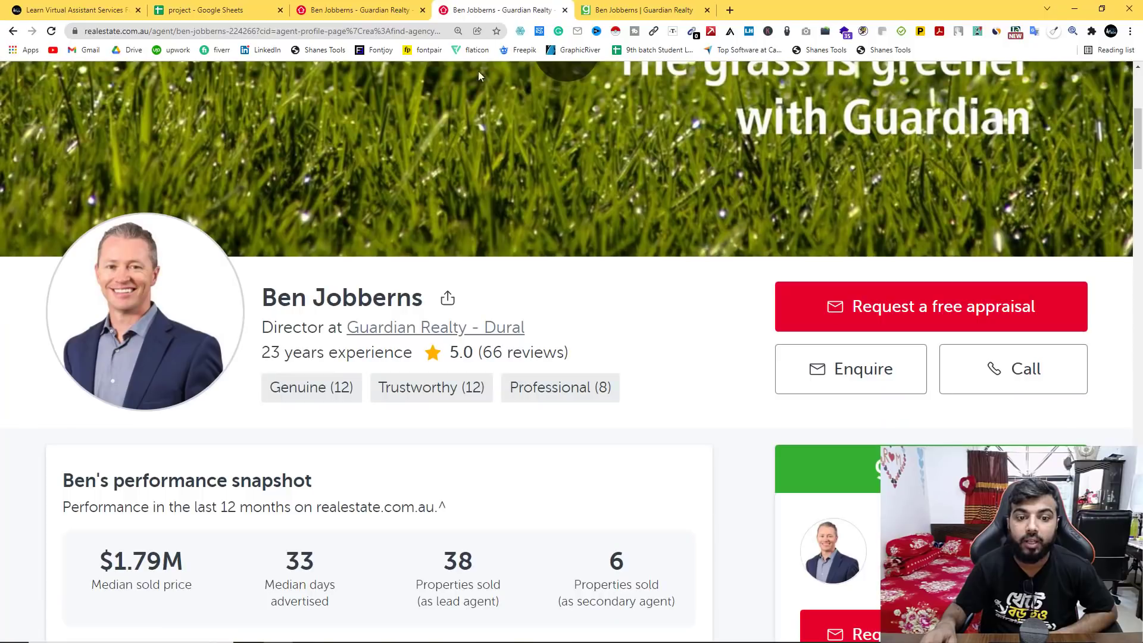
click(605, 7)
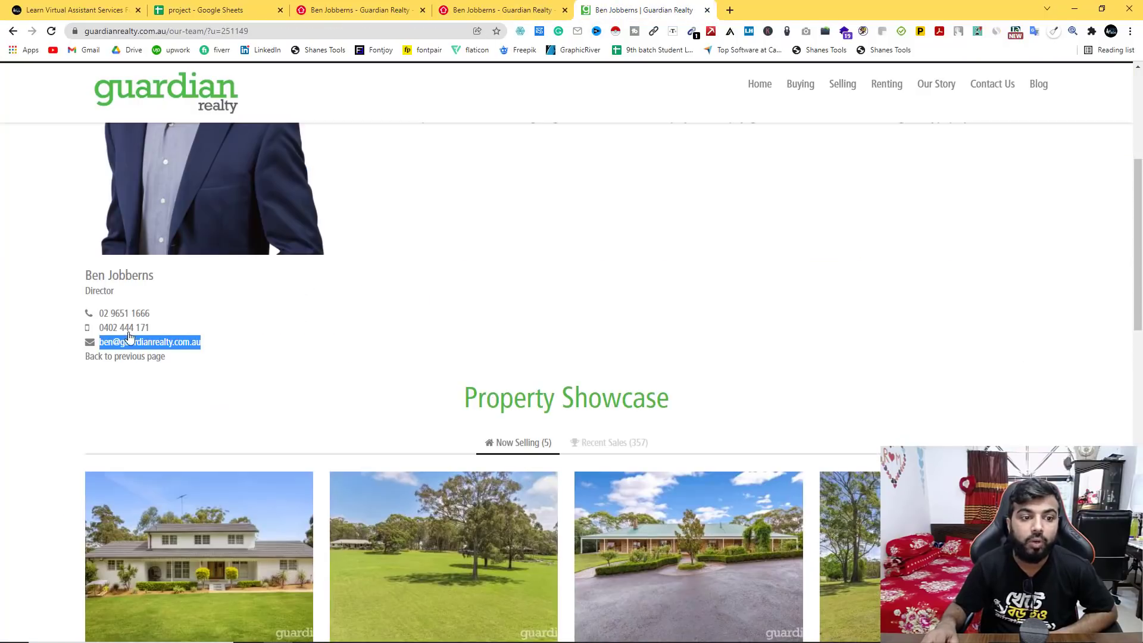
drag(153, 329, 103, 318)
right_click(117, 314)
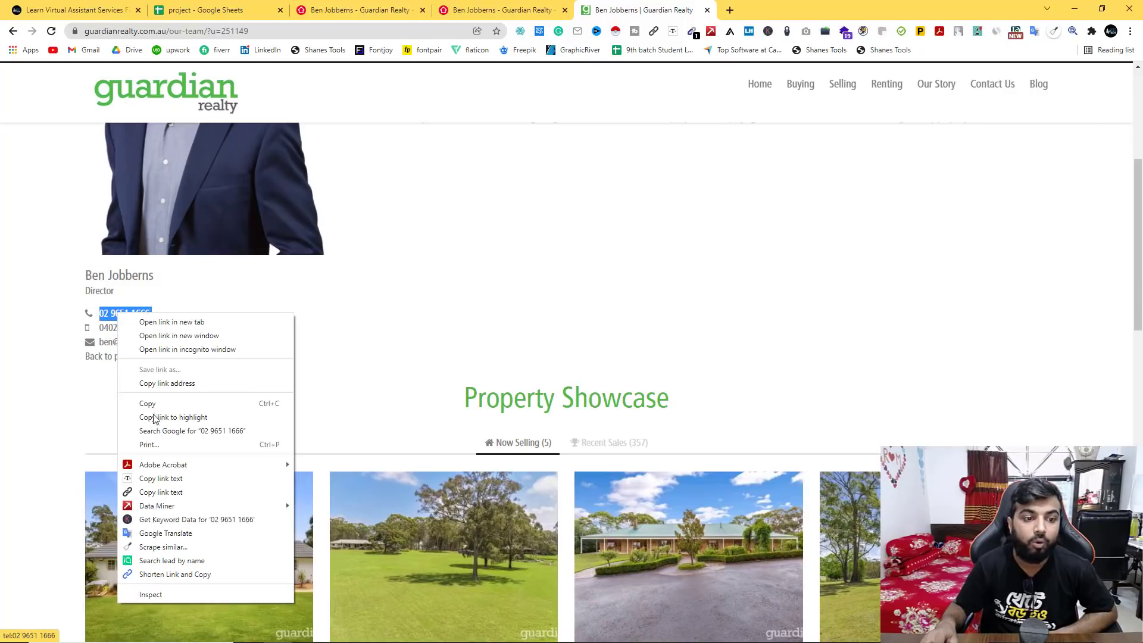
click(156, 402)
click(208, 9)
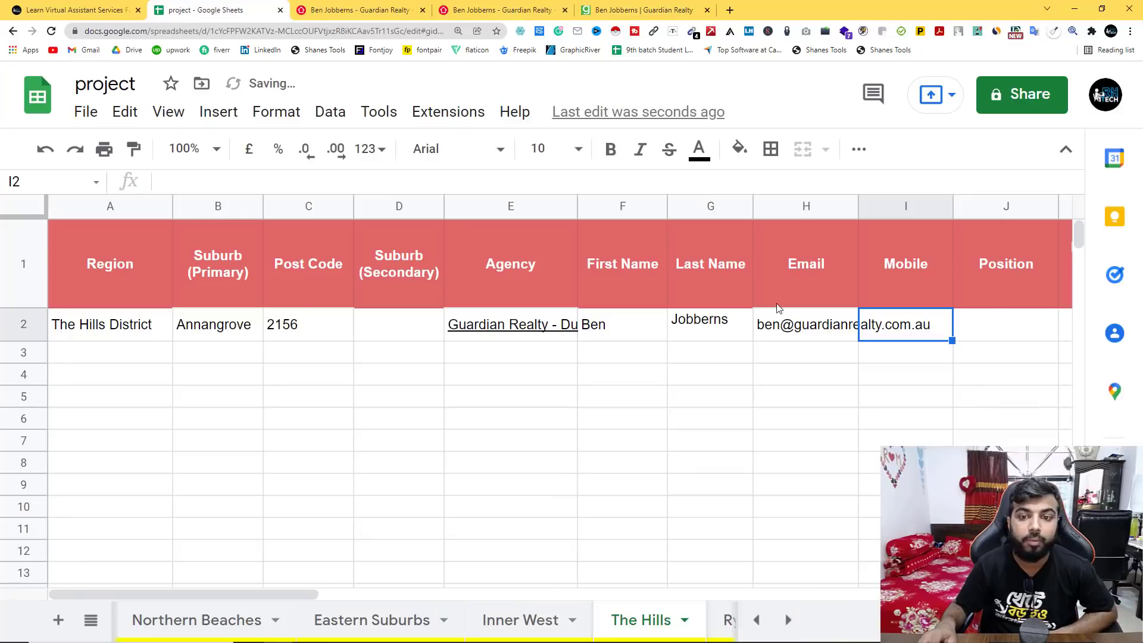
double_click(899, 321)
right_click(899, 321)
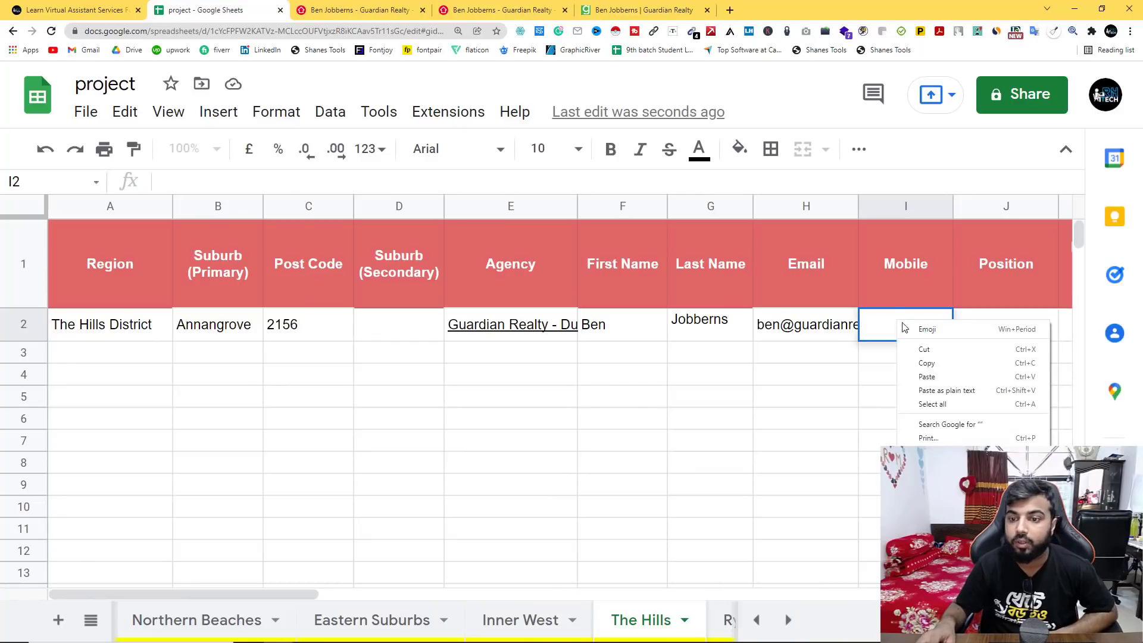
click(920, 384)
click(873, 396)
Enter Director in the Position cell J2.
click(990, 326)
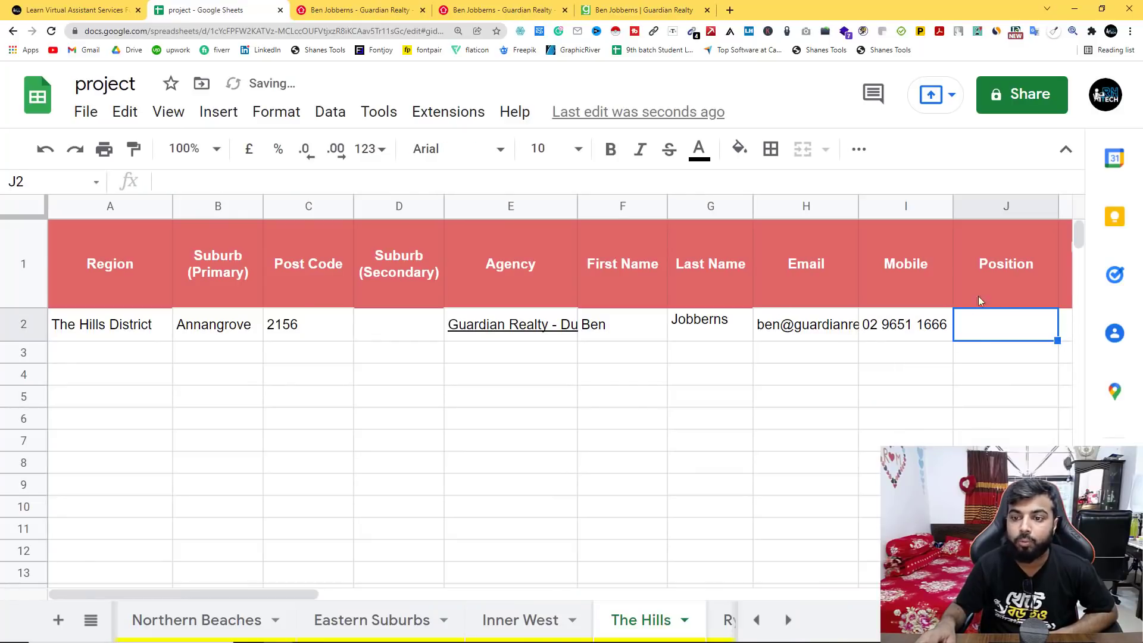
text(Director)
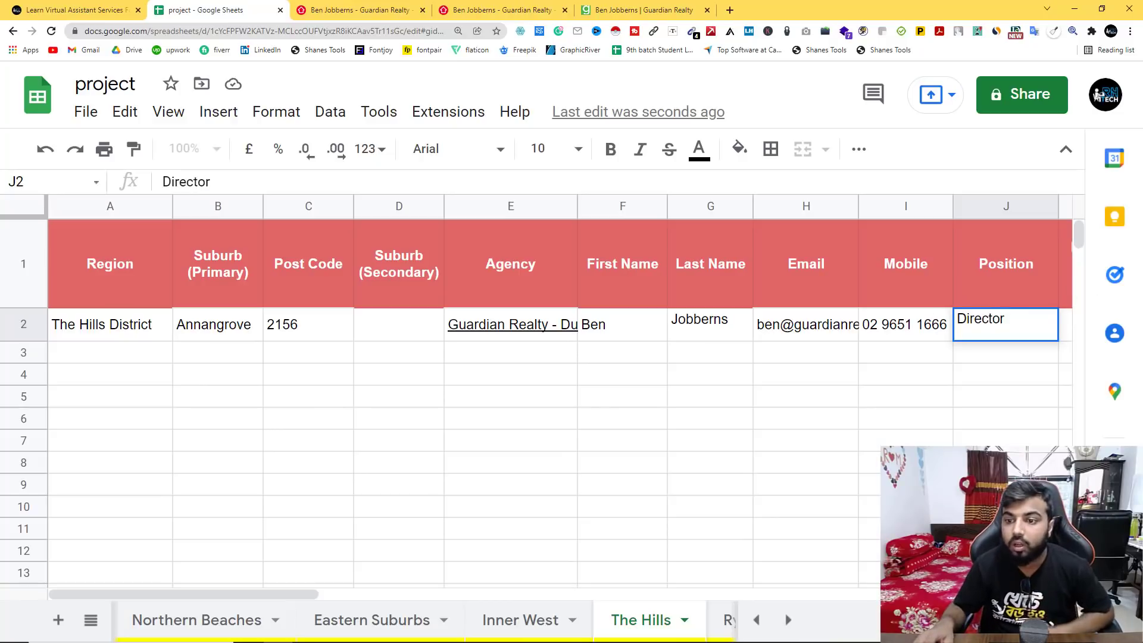
click(1003, 383)
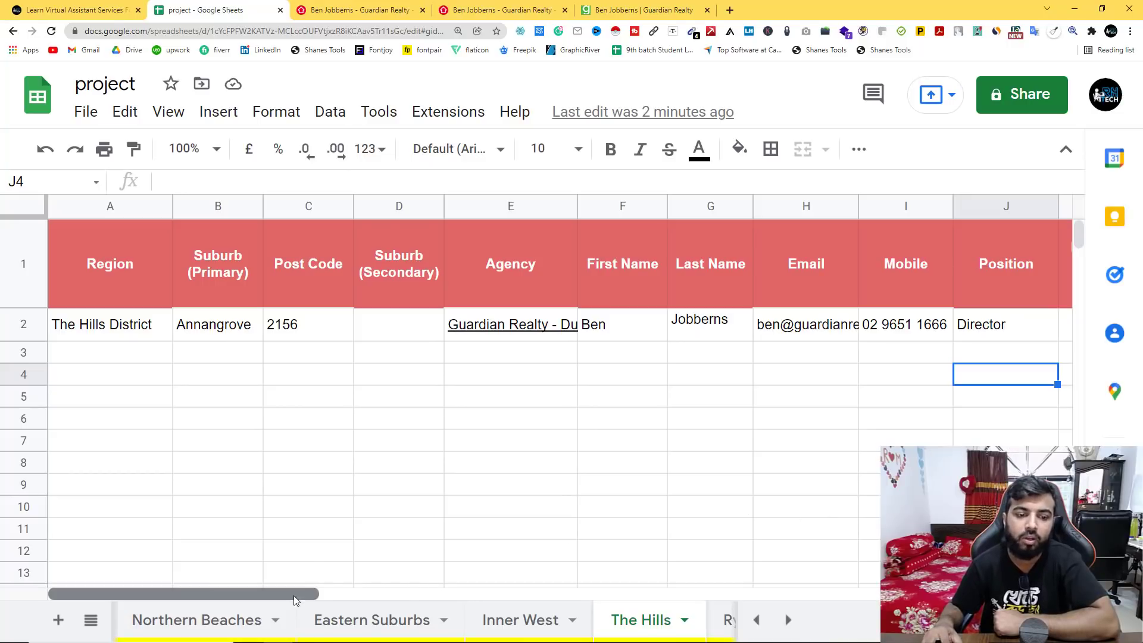
Compare the sheet's median sold price and properties sold headings with the performance snapshot on the agent's realestate.com.au profile.
drag(294, 595, 474, 593)
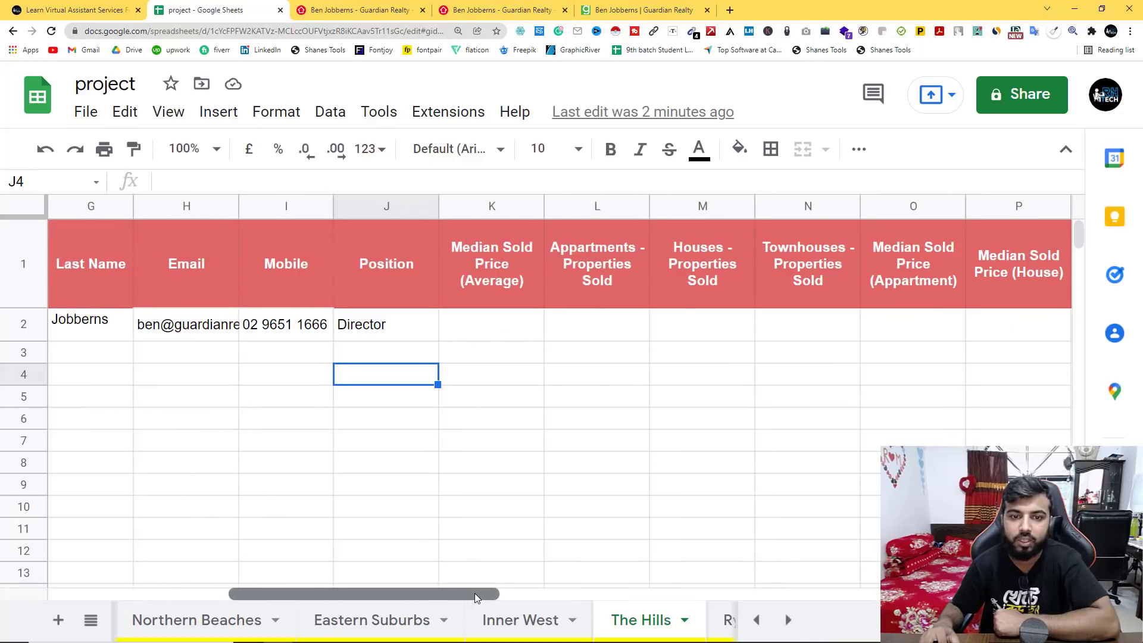
click(502, 250)
key(Right)
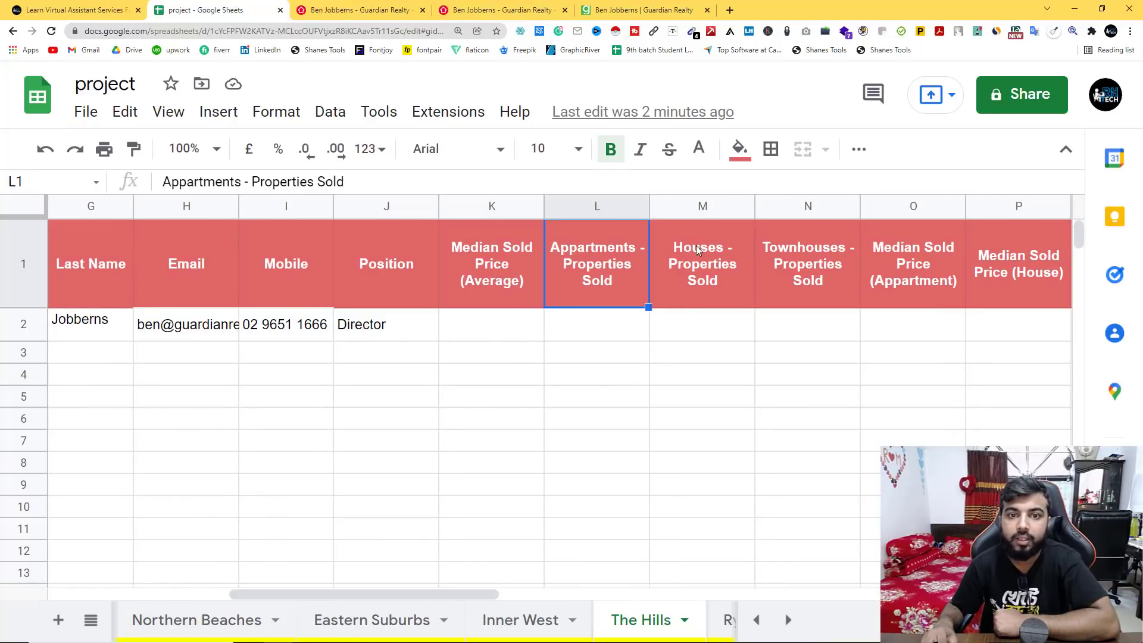
click(486, 5)
scroll(285, 361, down, 4)
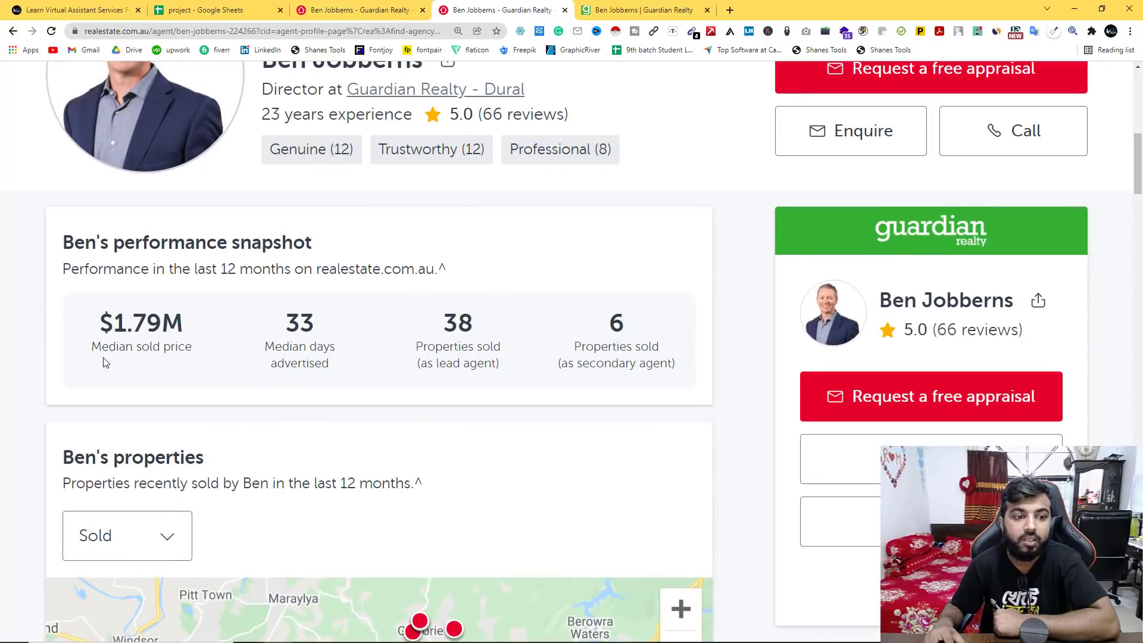
click(387, 5)
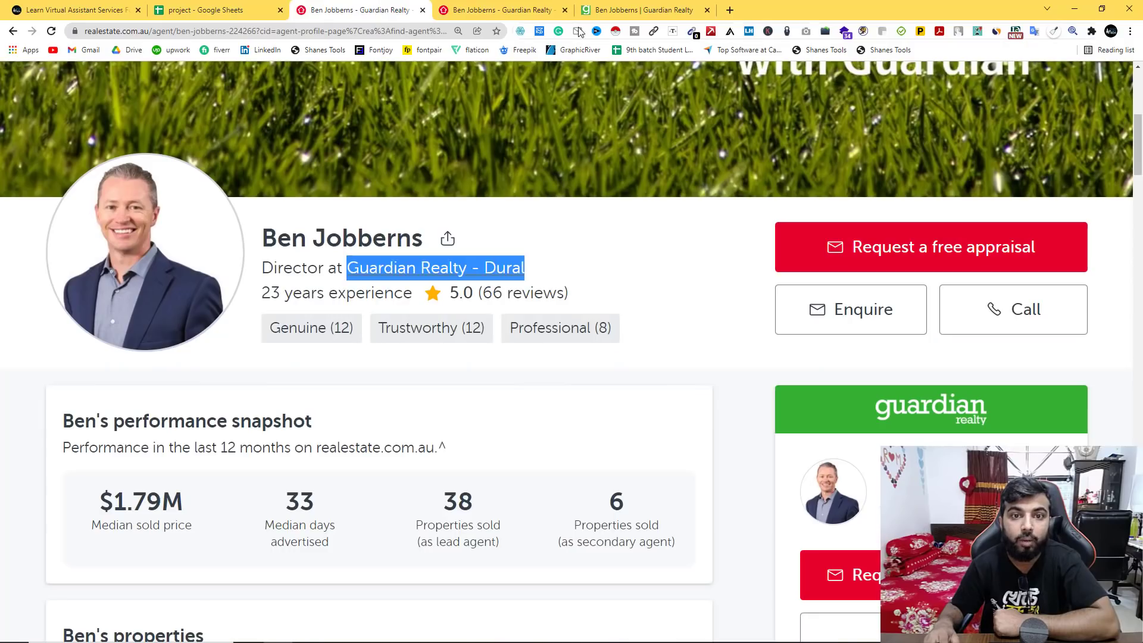
click(256, 10)
click(480, 284)
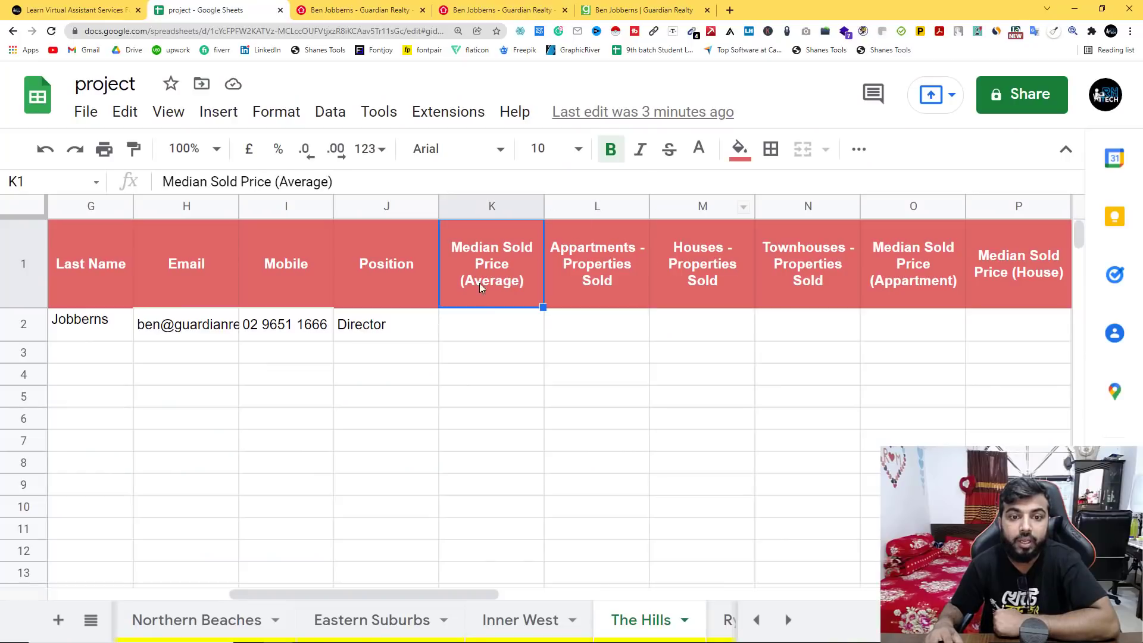
Copy the median sold price $1.79M from the agent's performance snapshot and paste it into the Median Sold Price (Average) cell K2.
click(567, 16)
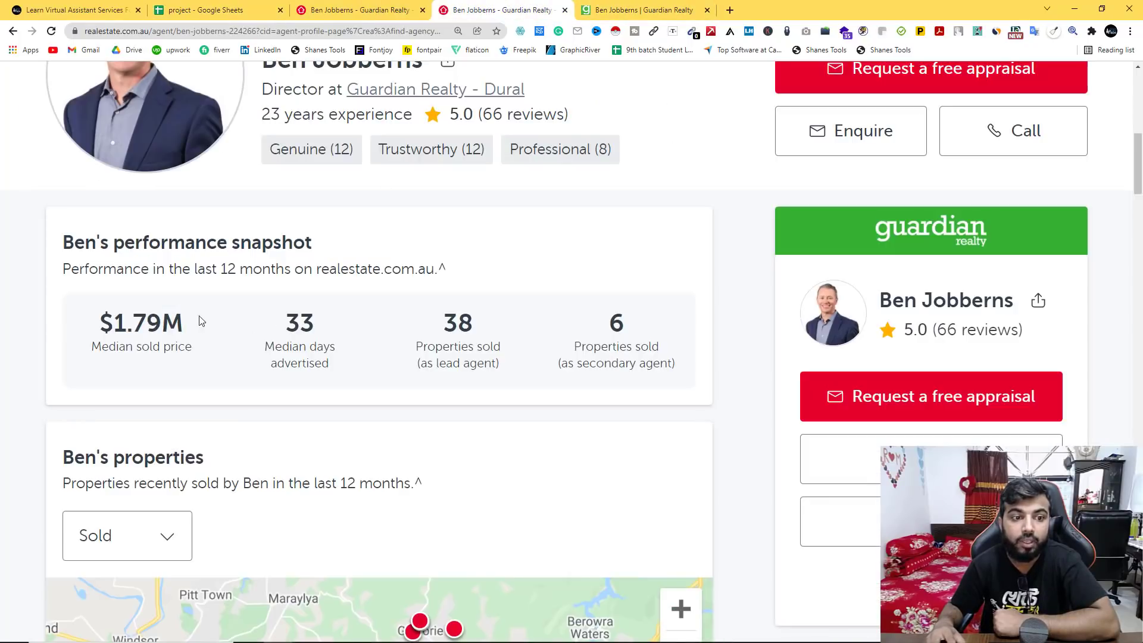
drag(191, 331, 96, 324)
right_click(136, 322)
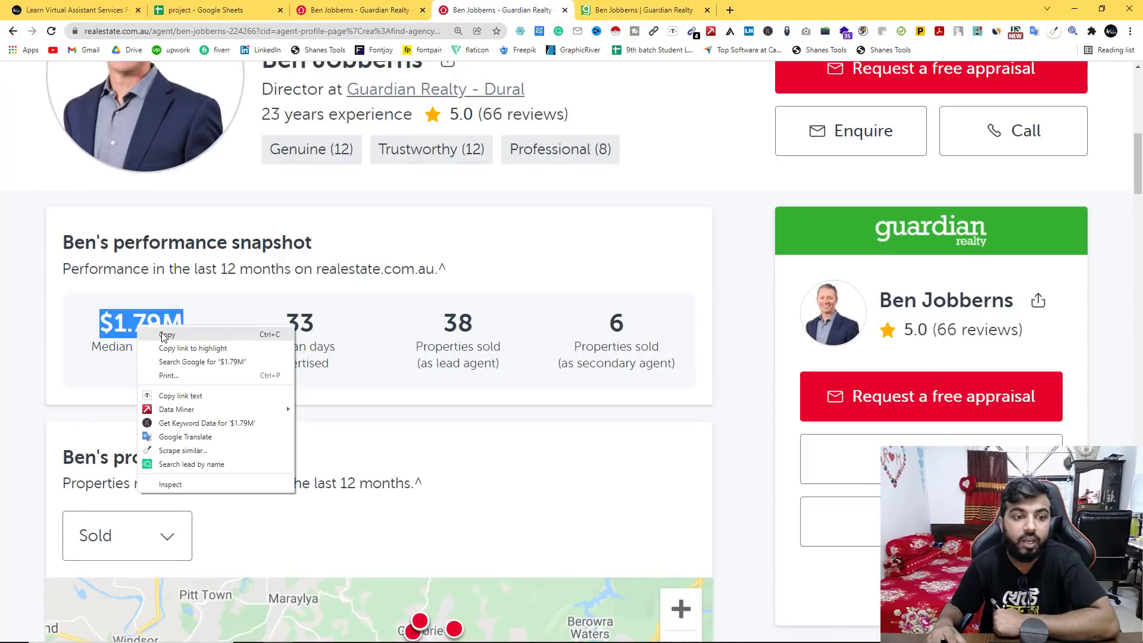
click(157, 331)
click(300, 4)
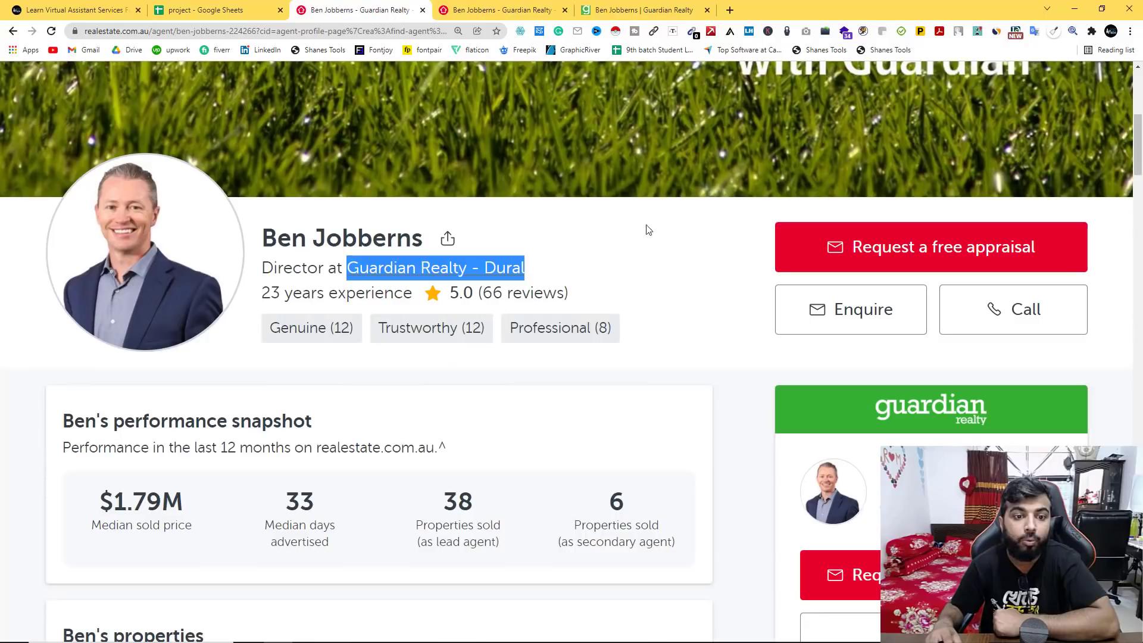
click(214, 9)
click(467, 327)
right_click(467, 326)
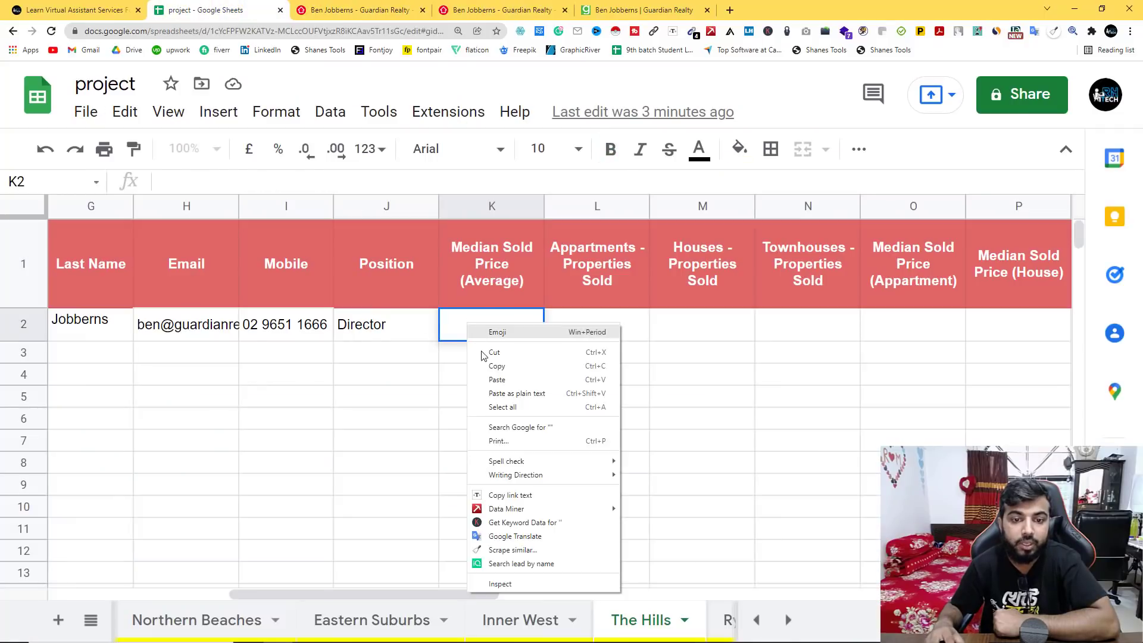
click(505, 378)
click(600, 404)
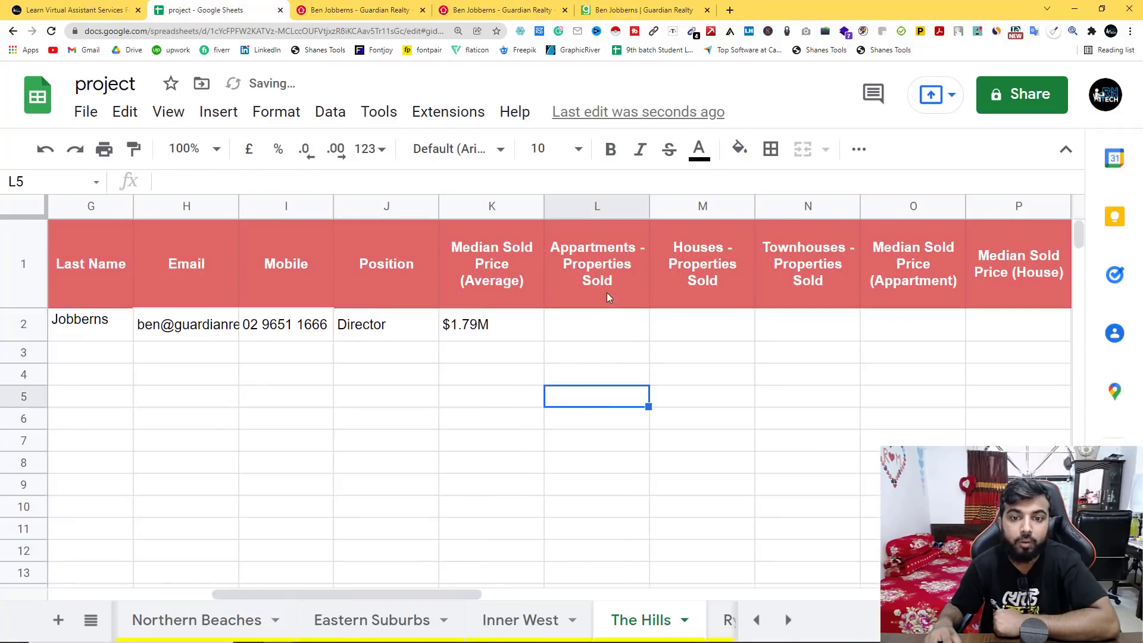
Check the agent's realestate.com.au profile against the sheet's Appartments, Houses and Townhouses - Properties Sold columns.
click(606, 320)
click(503, 10)
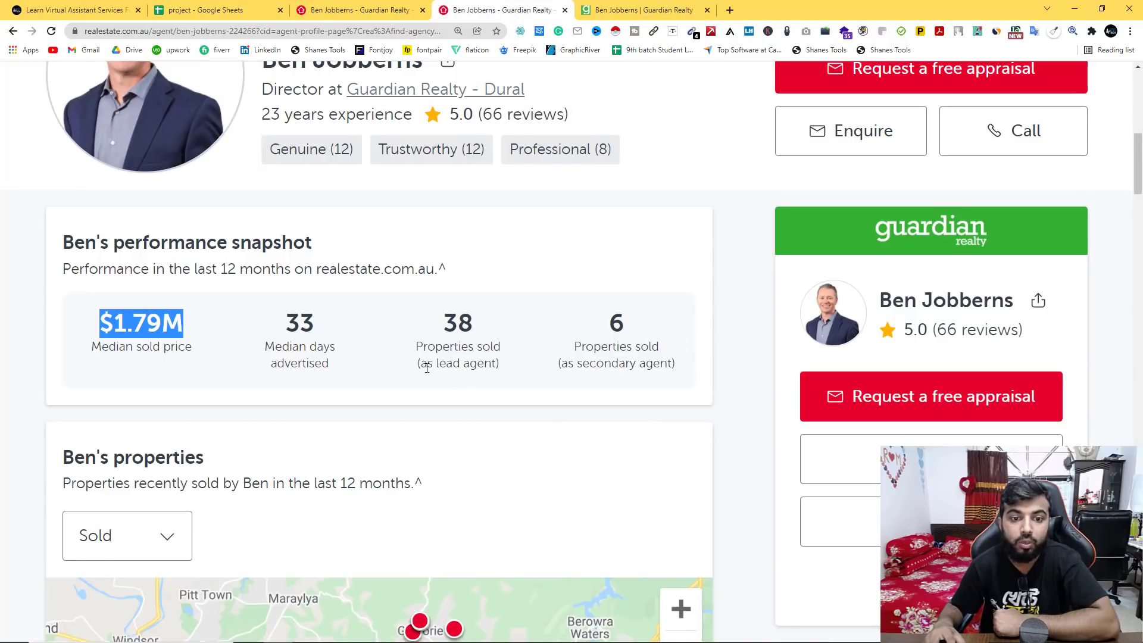
scroll(348, 327, down, 5)
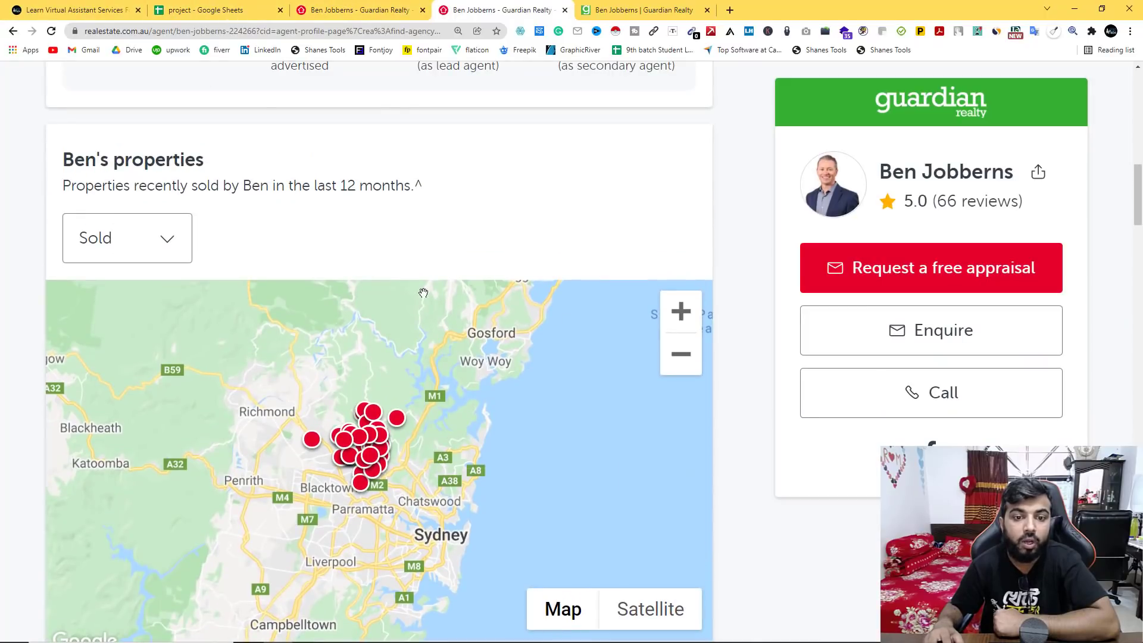
scroll(204, 245, up, 6)
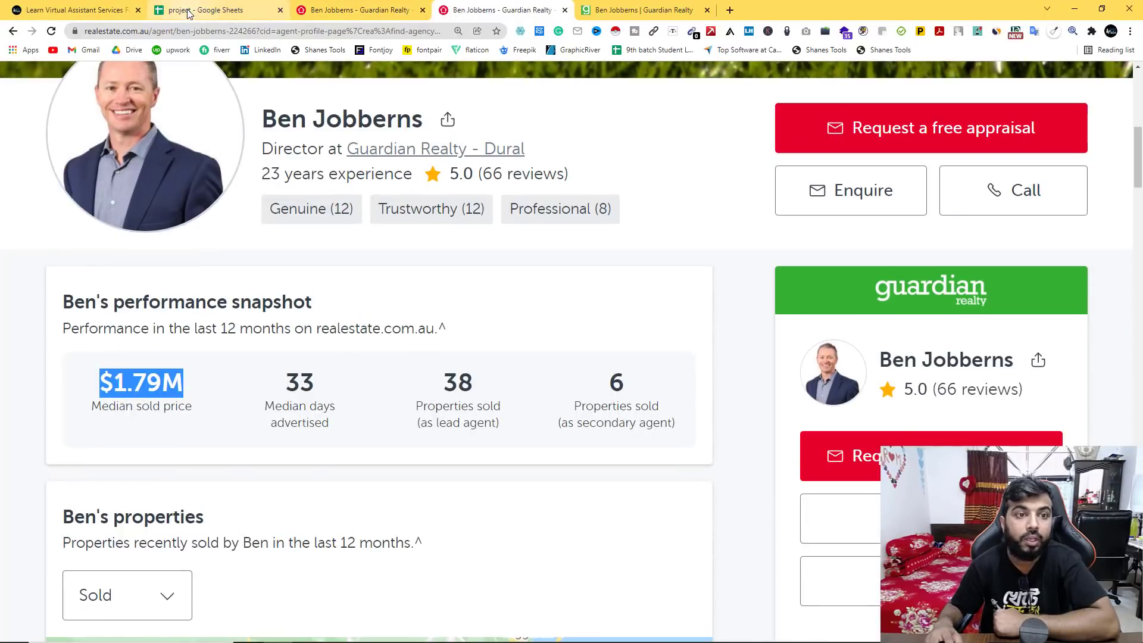
click(214, 10)
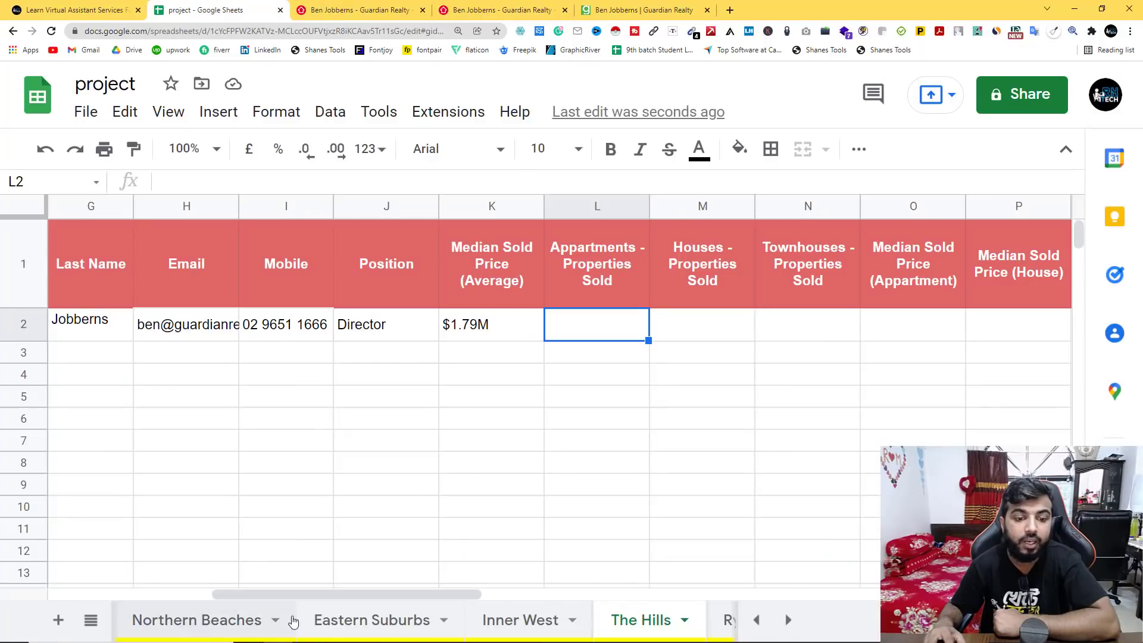
click(475, 9)
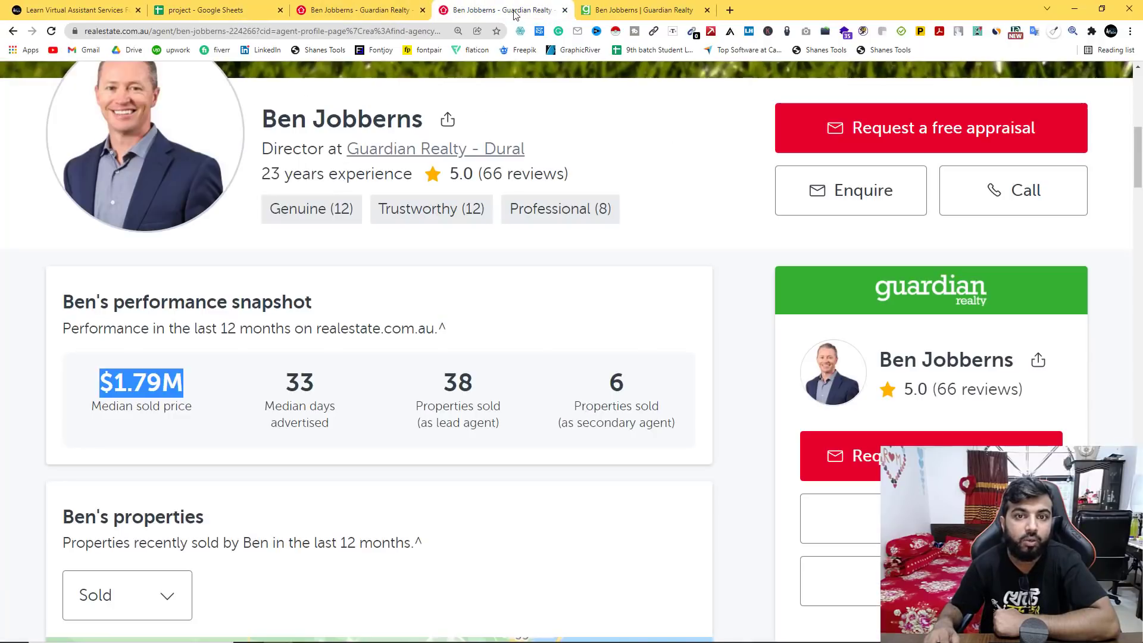
click(210, 12)
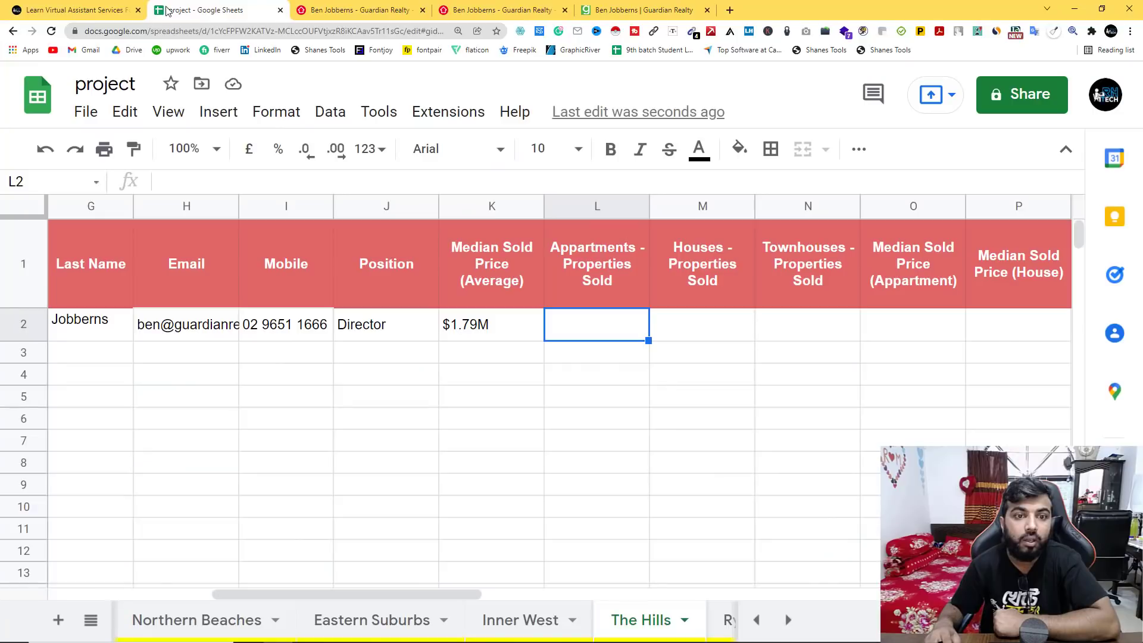
click(481, 11)
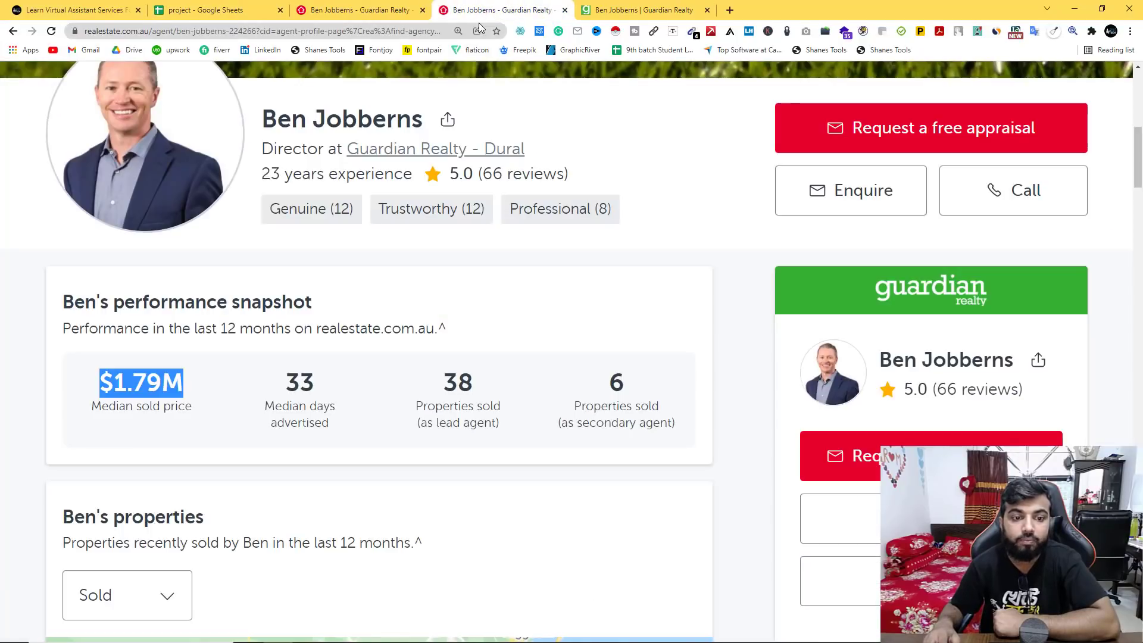
click(360, 10)
click(249, 10)
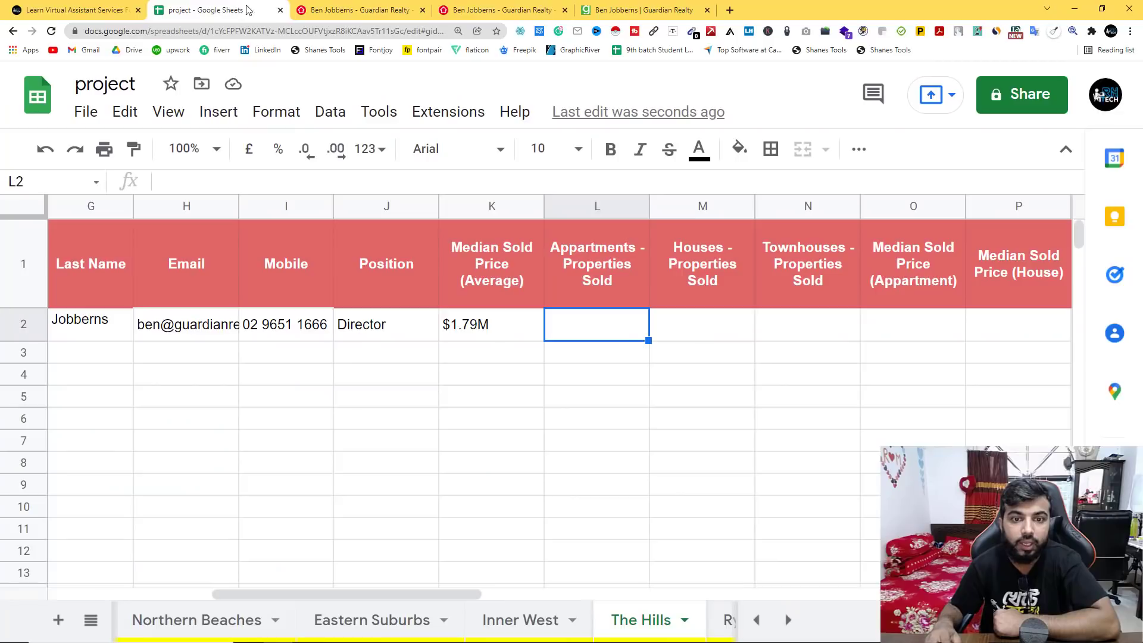
click(701, 335)
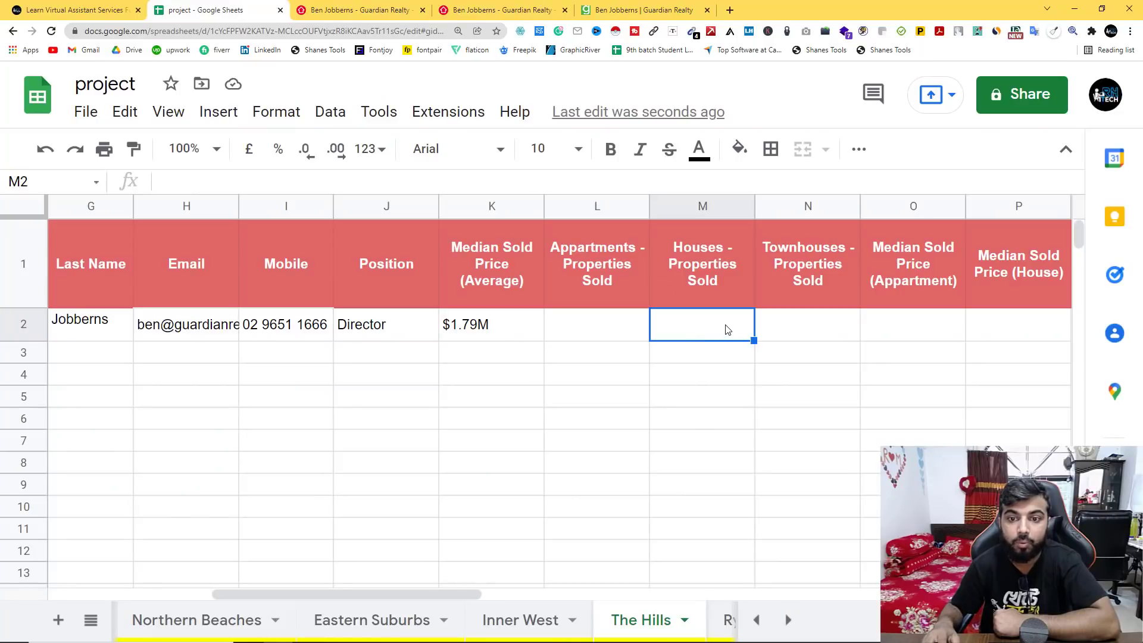
click(780, 331)
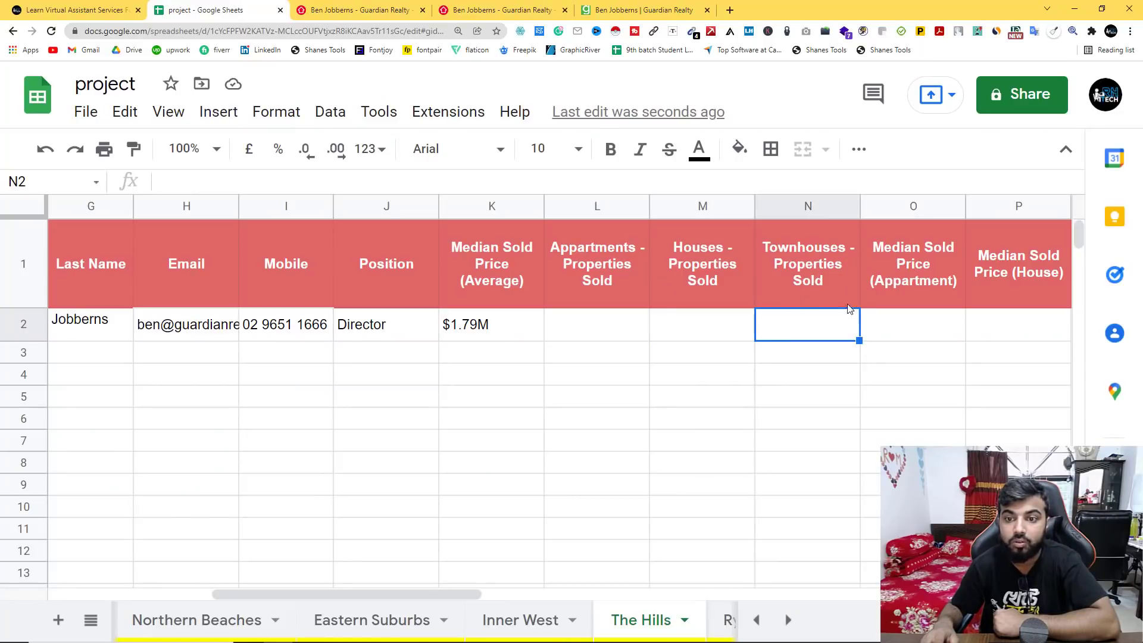
Review The Hills sheet's median sold price columns by property type and the Number of Sales heading.
click(902, 331)
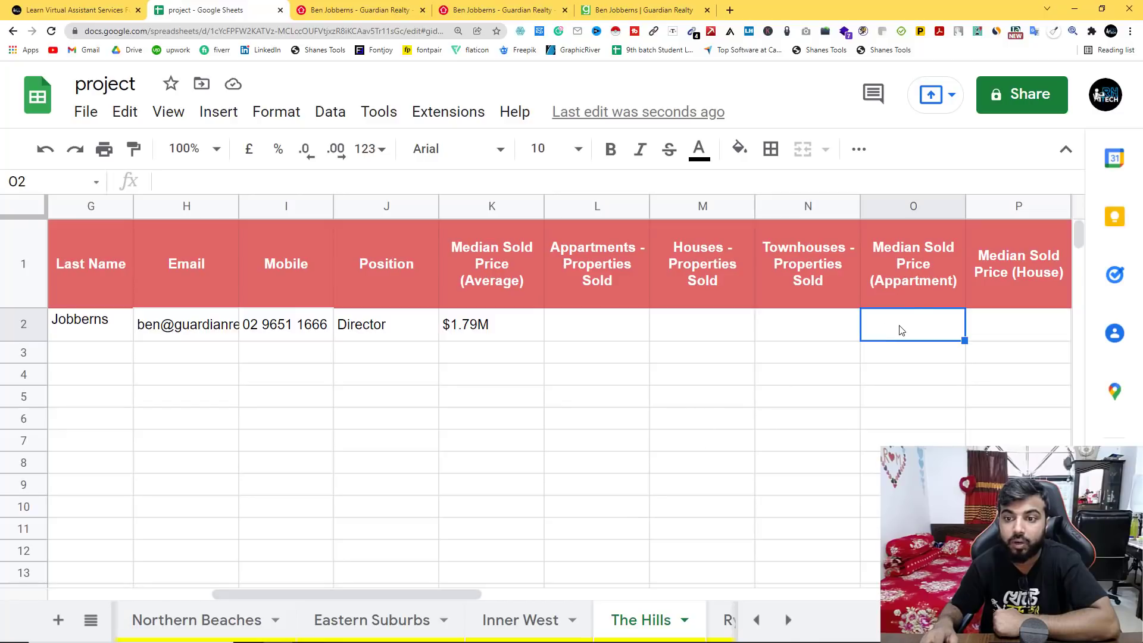
drag(352, 594, 469, 595)
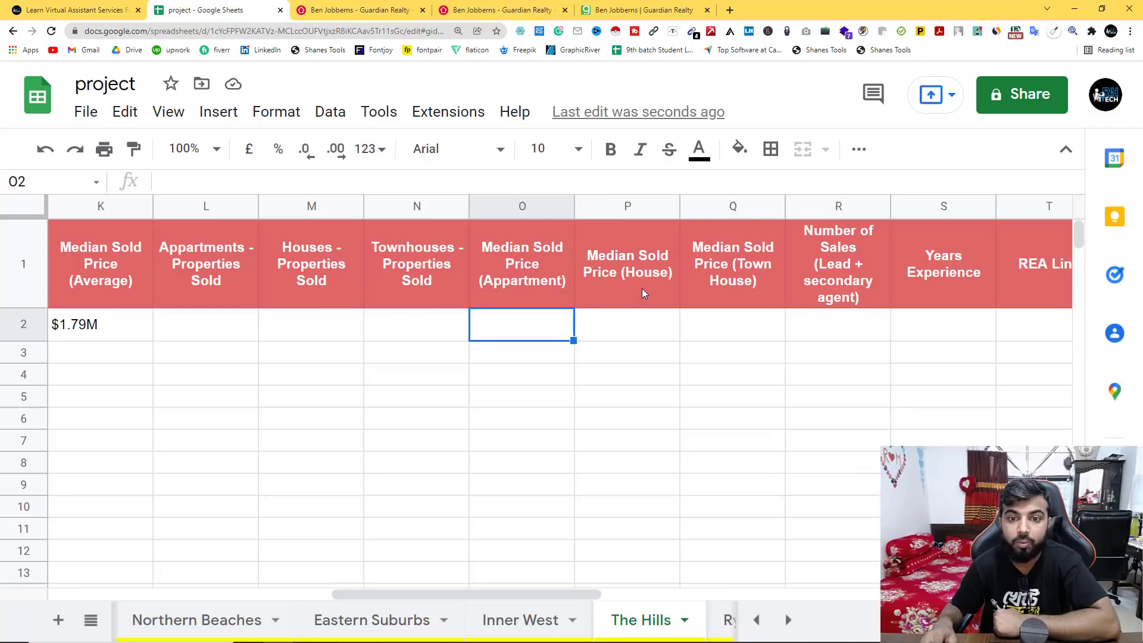
click(645, 324)
click(744, 330)
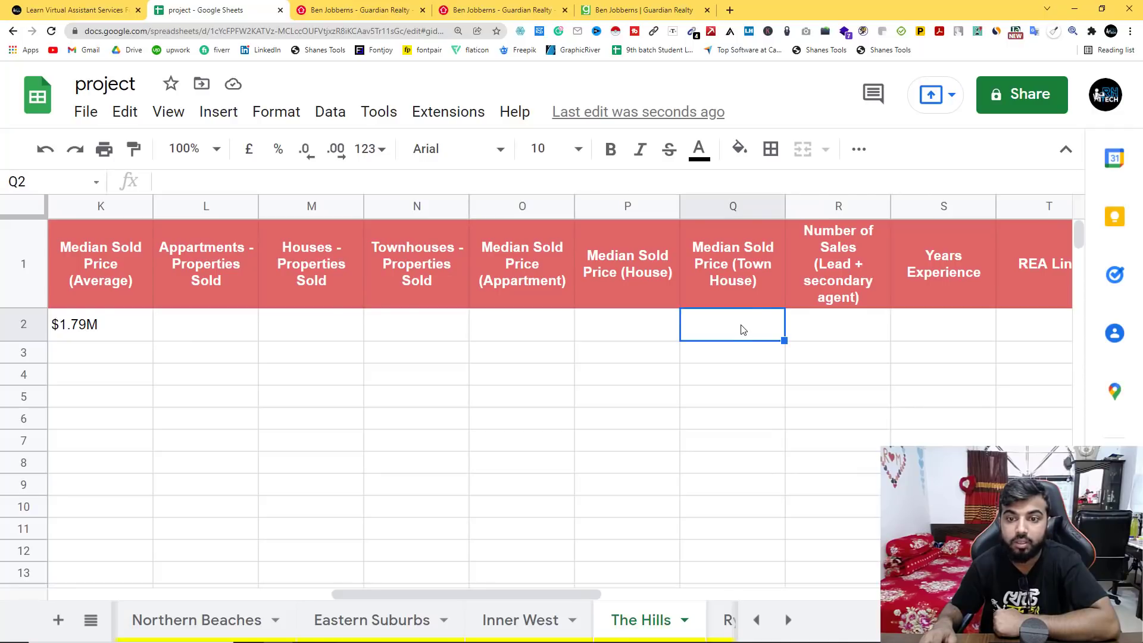
click(852, 276)
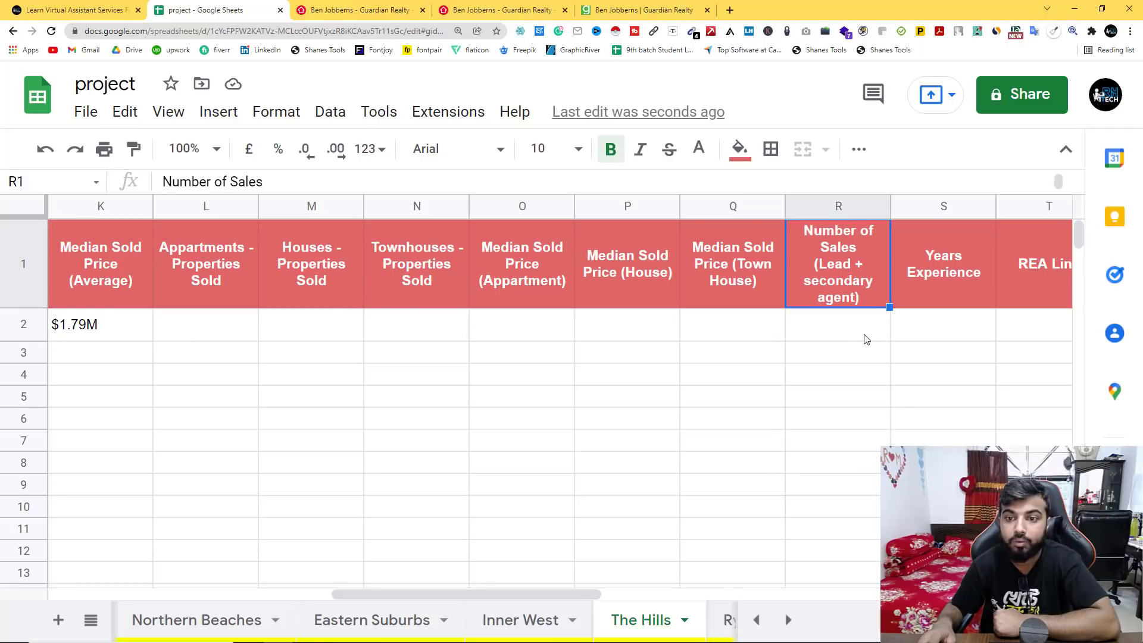
Examine the sold properties section of the agent's realestate.com.au profile for the last 12 months' sales figures.
click(477, 14)
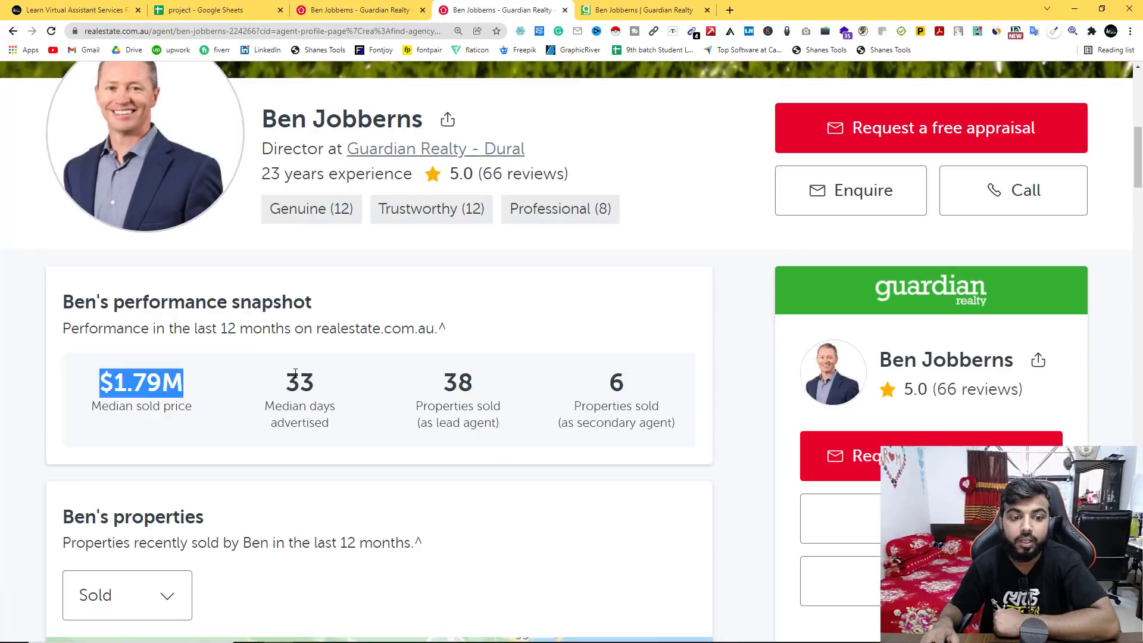
scroll(291, 367, down, 5)
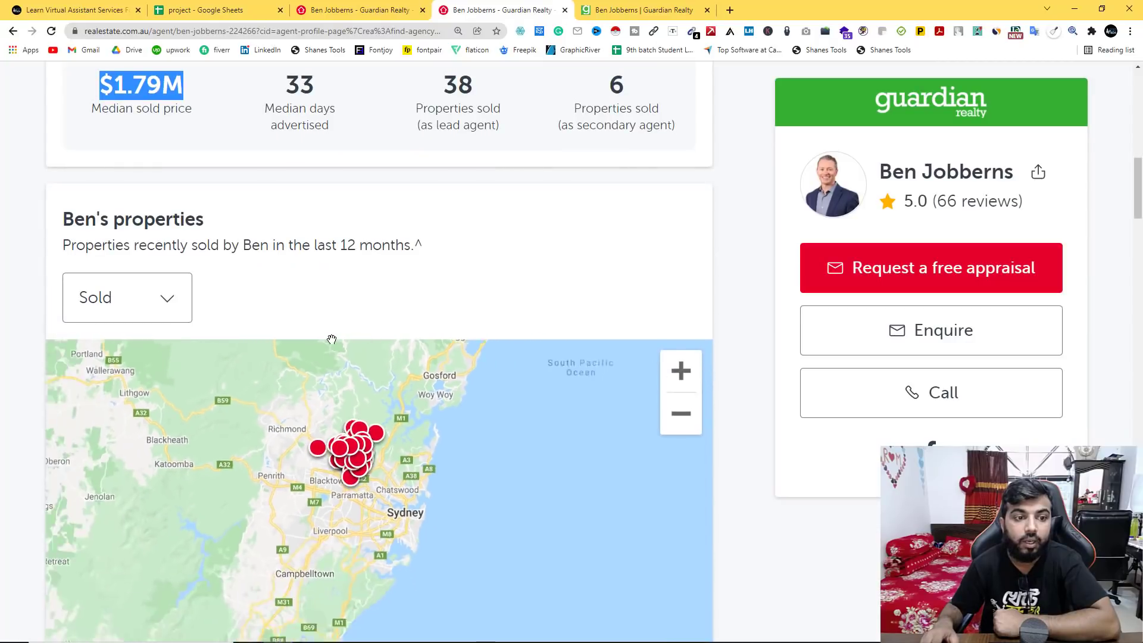
scroll(225, 370, down, 2)
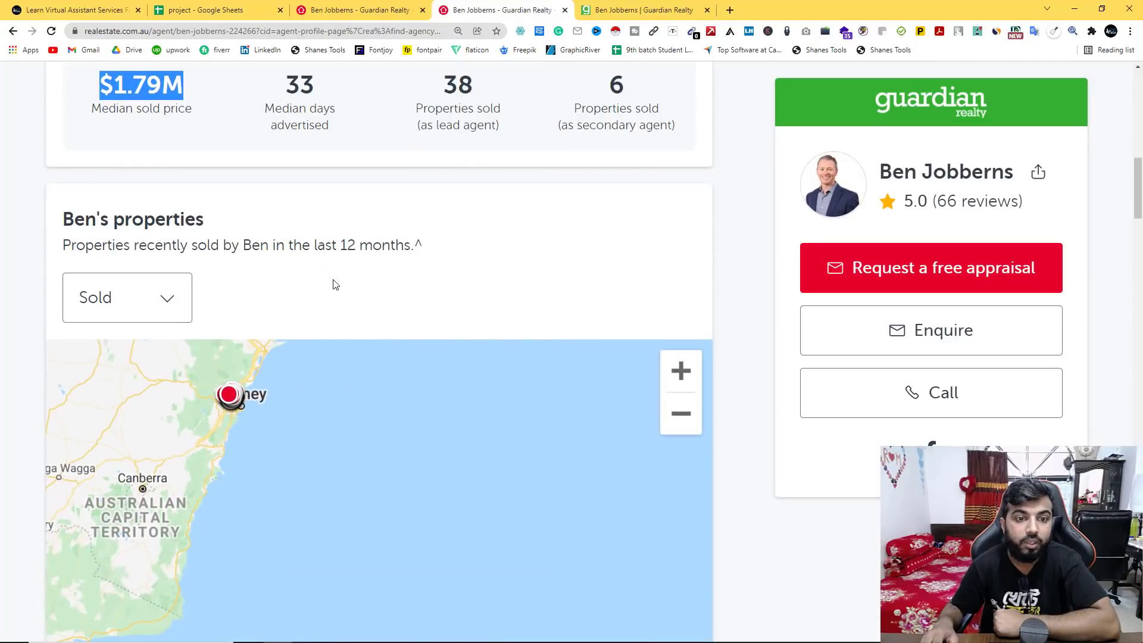
drag(342, 244, 414, 245)
scroll(332, 285, down, 5)
scroll(331, 294, down, 2)
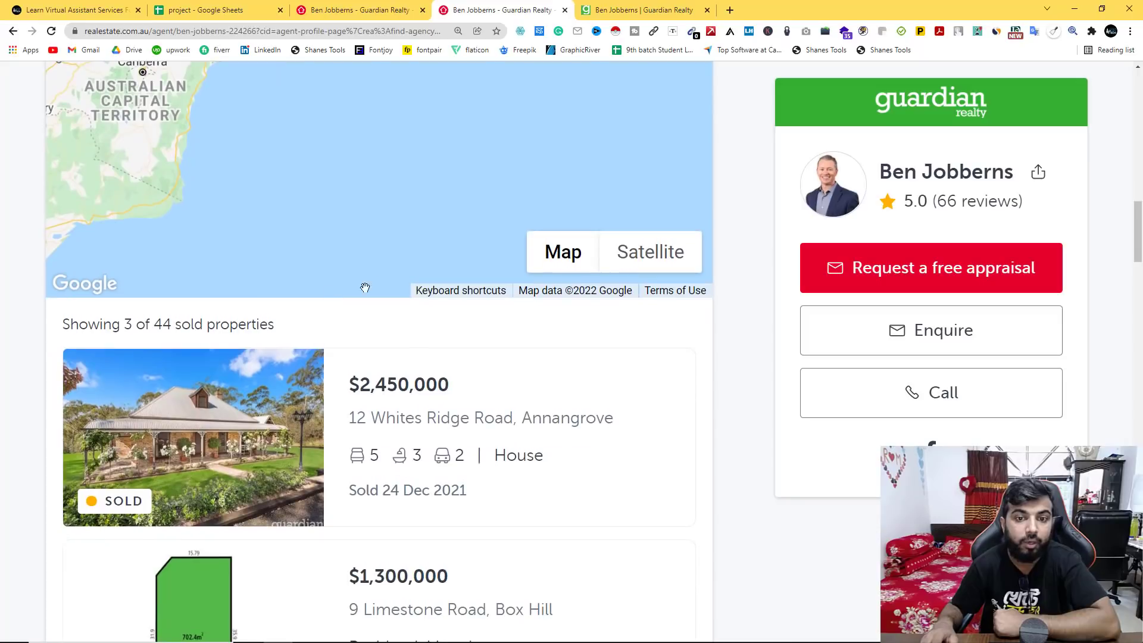
scroll(518, 345, down, 4)
scroll(510, 356, up, 2)
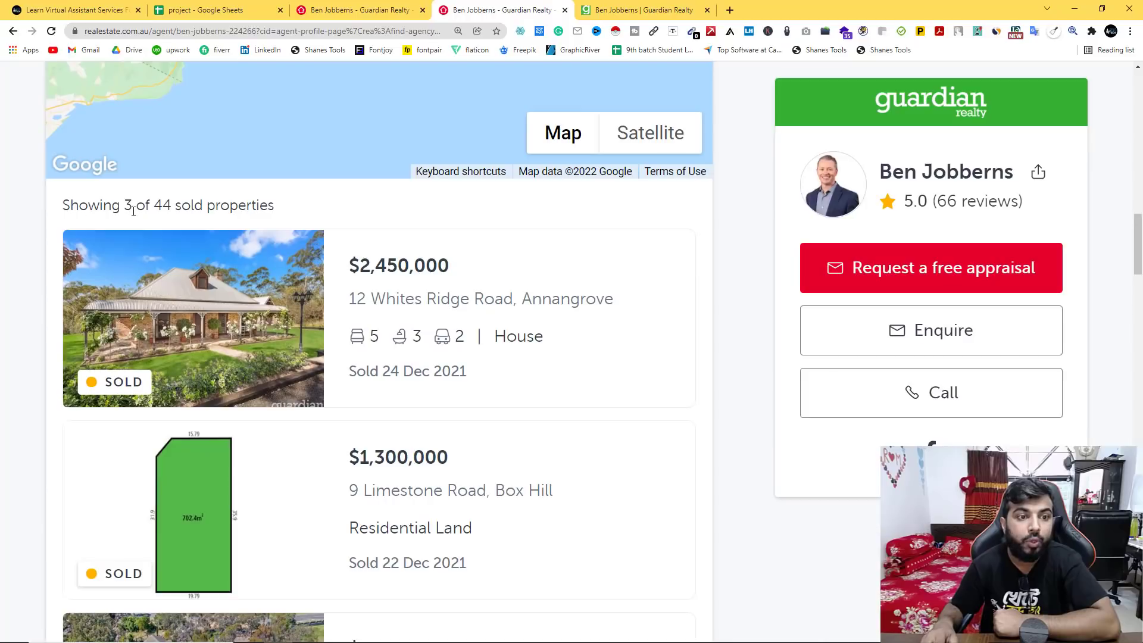
drag(156, 204, 170, 204)
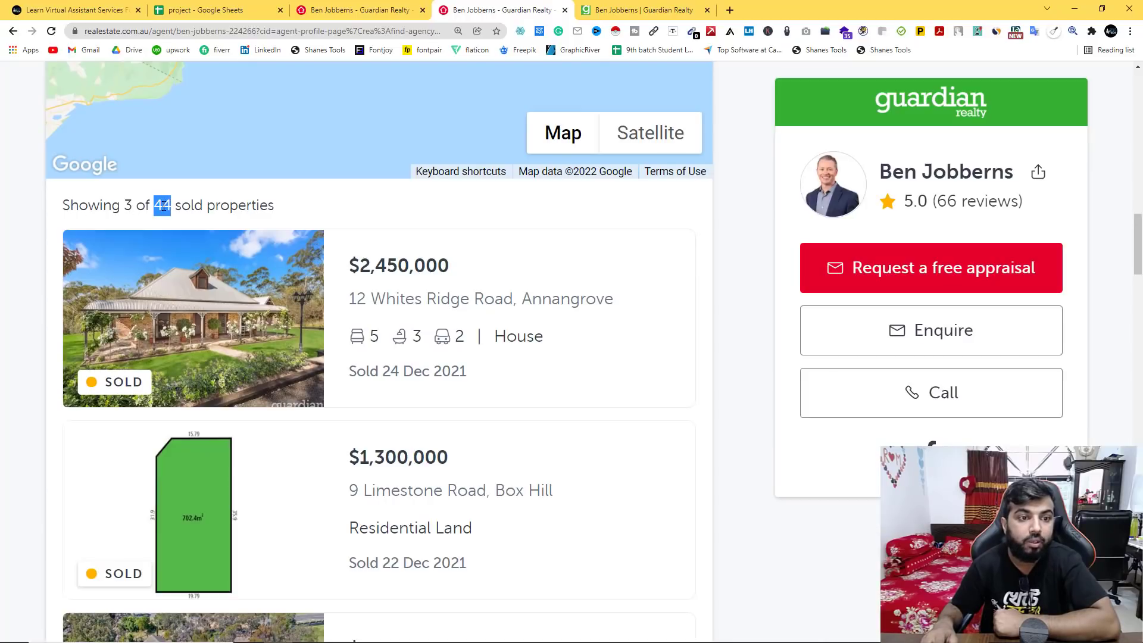
scroll(173, 236, down, 6)
scroll(155, 286, up, 8)
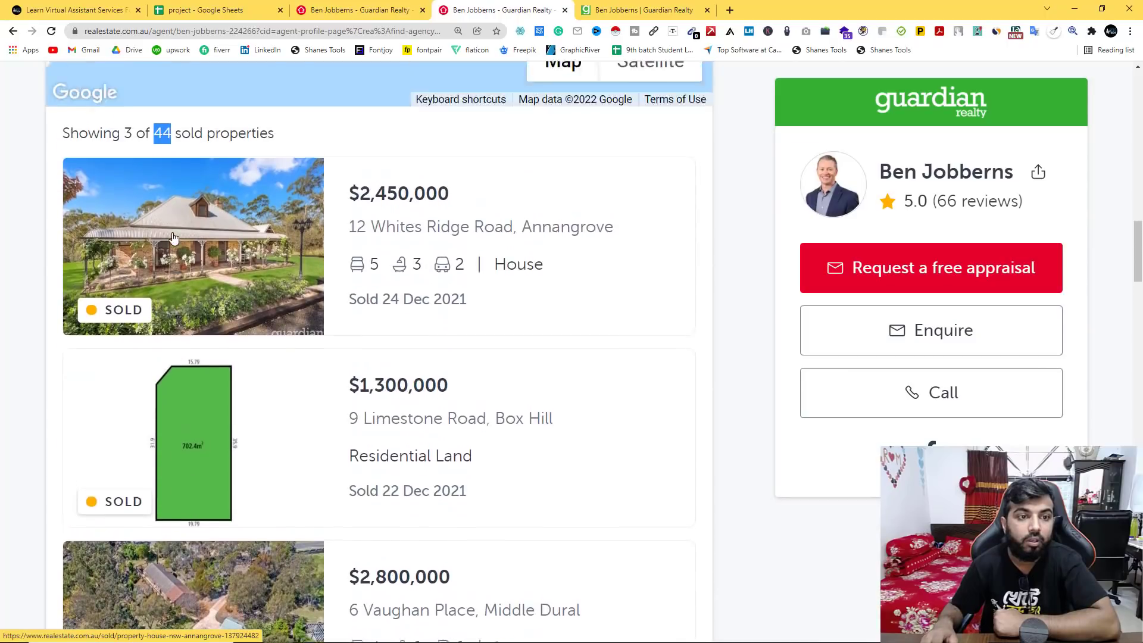
Copy the number 3 from the profile's sold properties line and paste it into the Number of Sales cell R2.
double_click(127, 326)
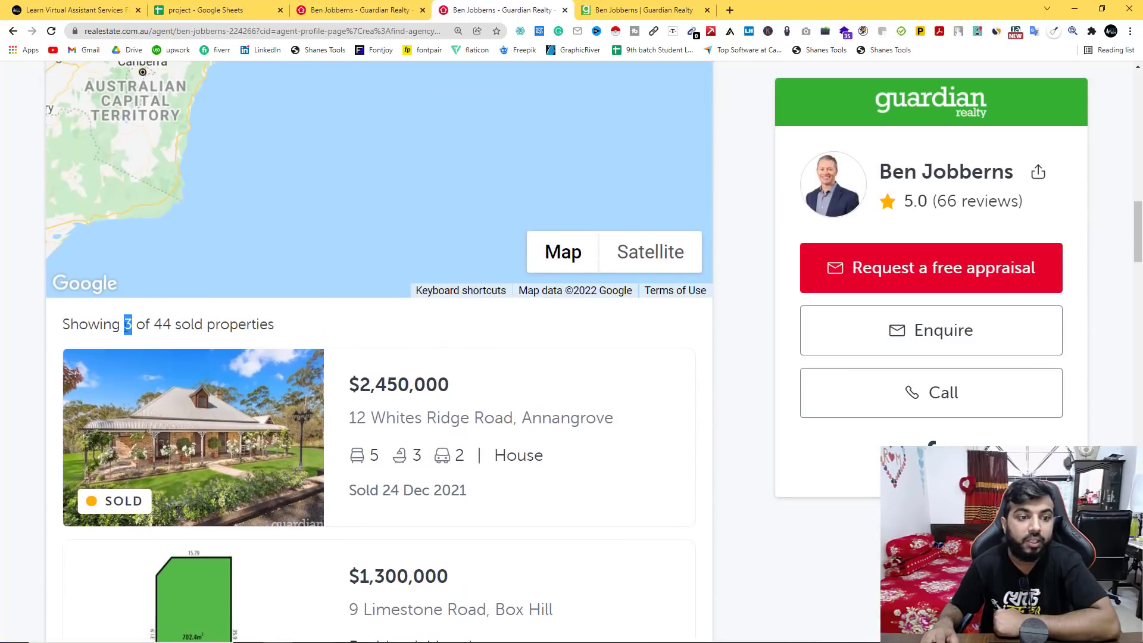
right_click(127, 325)
click(146, 337)
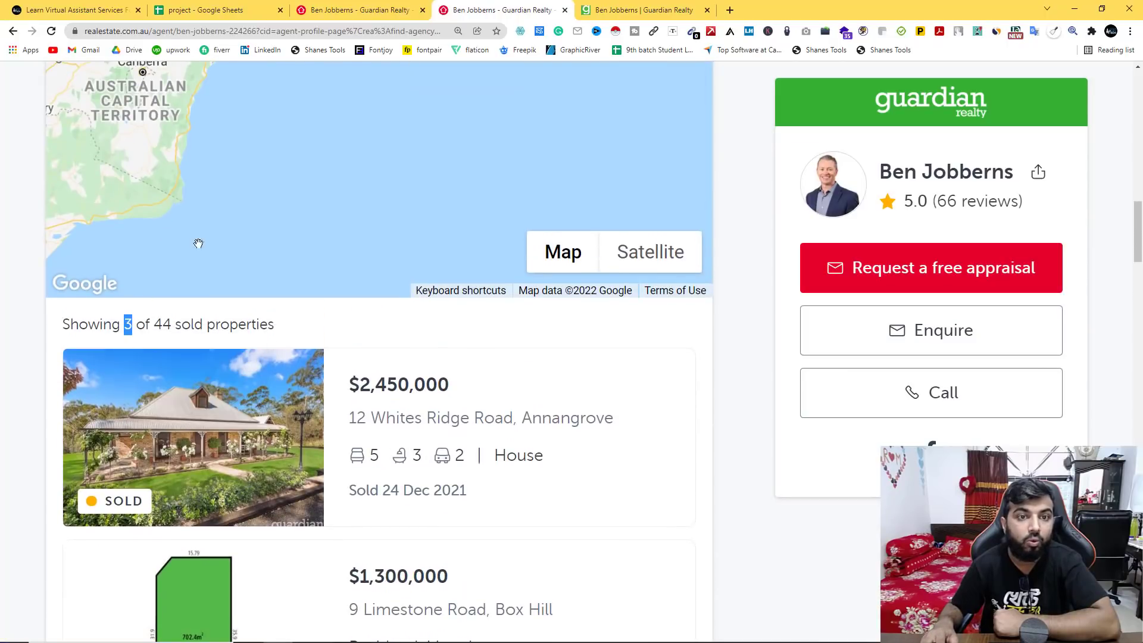
click(181, 9)
click(815, 336)
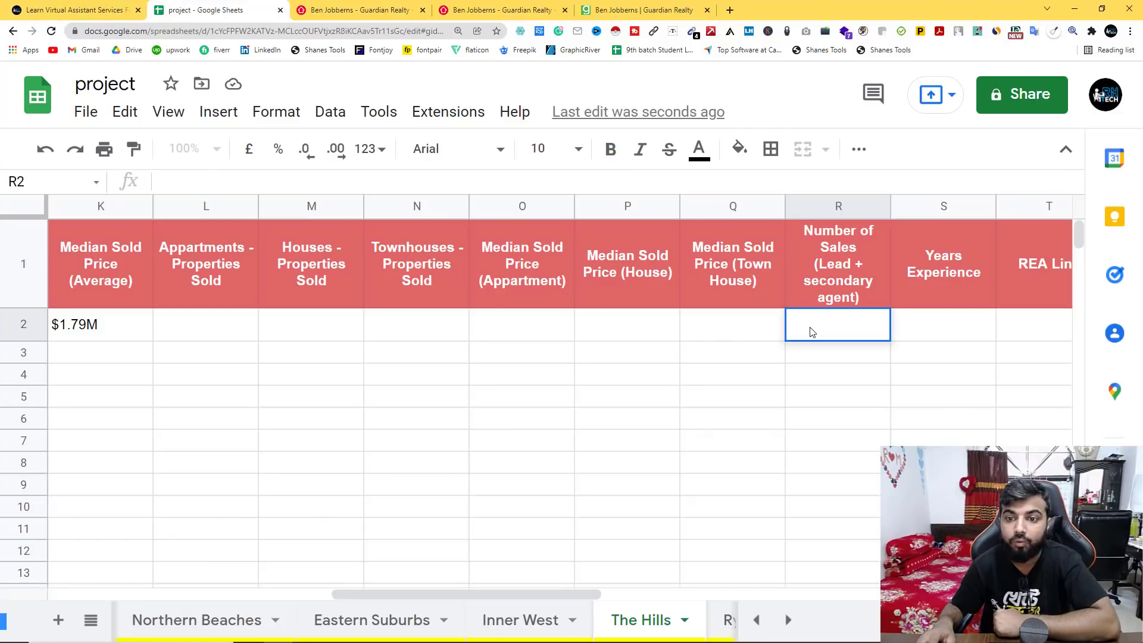
right_click(822, 313)
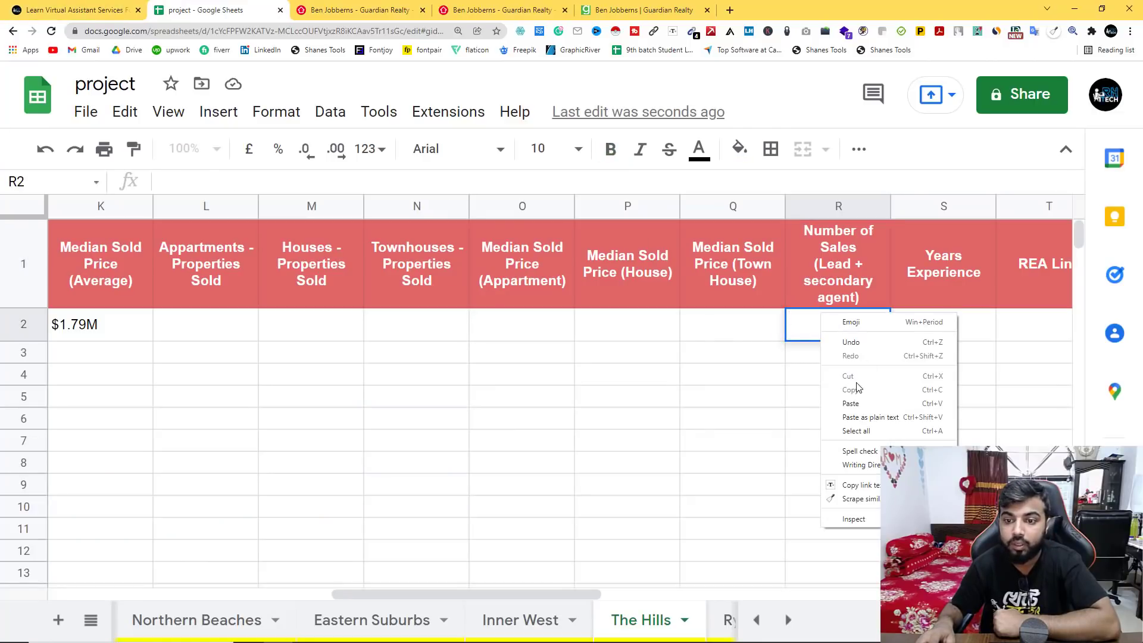
click(857, 403)
click(965, 327)
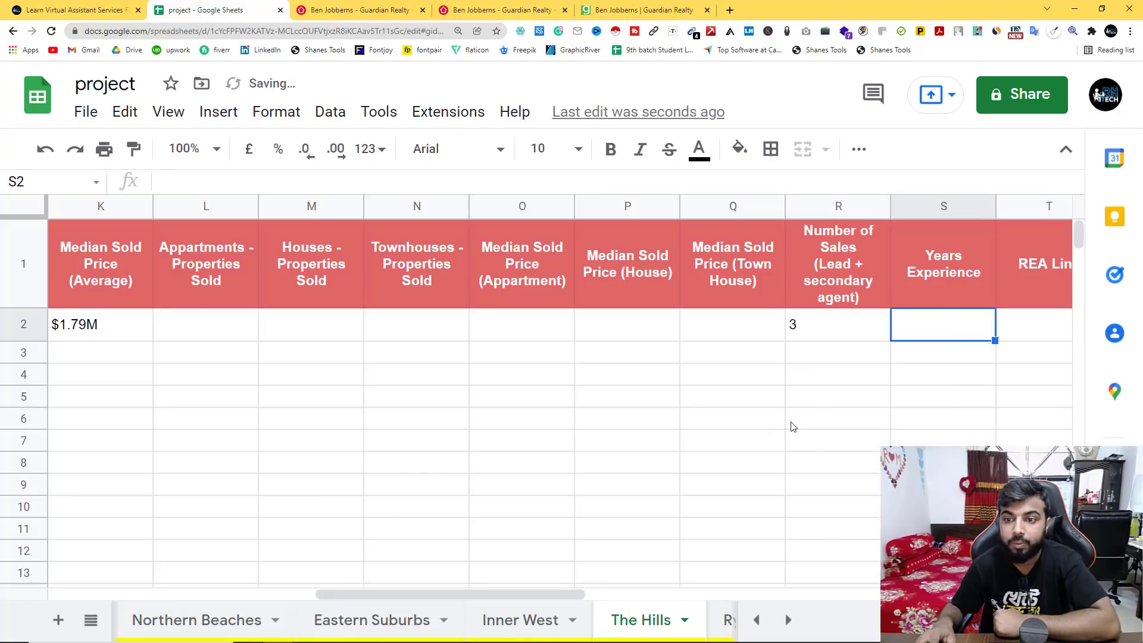
Select the Agency Link cell U2, then open the Guardian Realty - Dural agency page from the agent's realestate.com.au profile.
drag(530, 591, 645, 588)
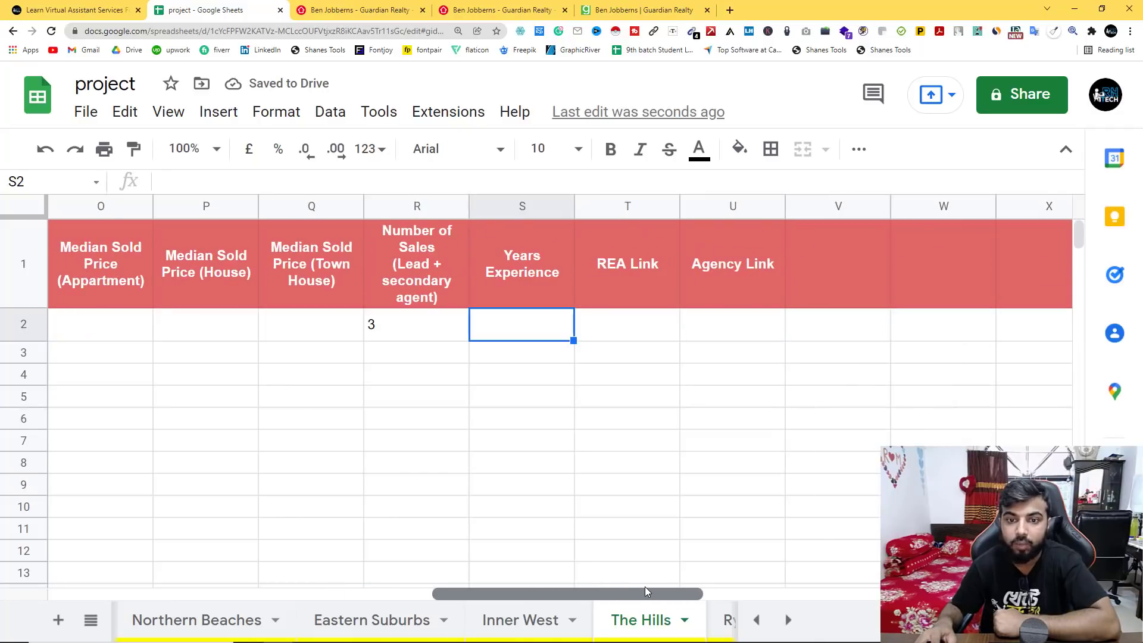
click(645, 329)
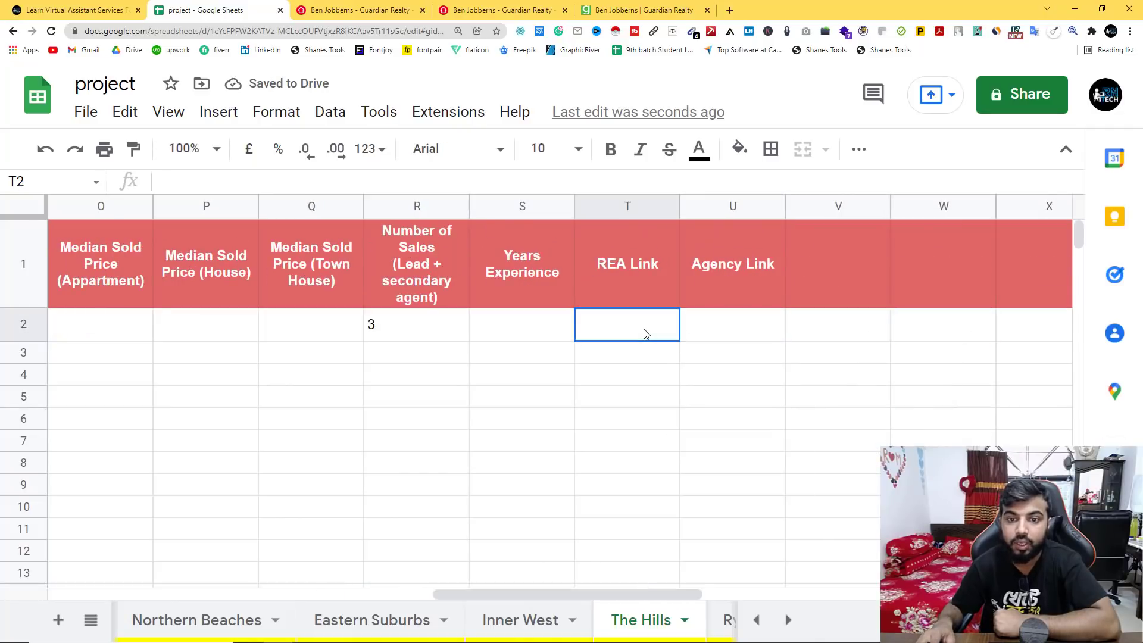
click(714, 336)
click(462, 13)
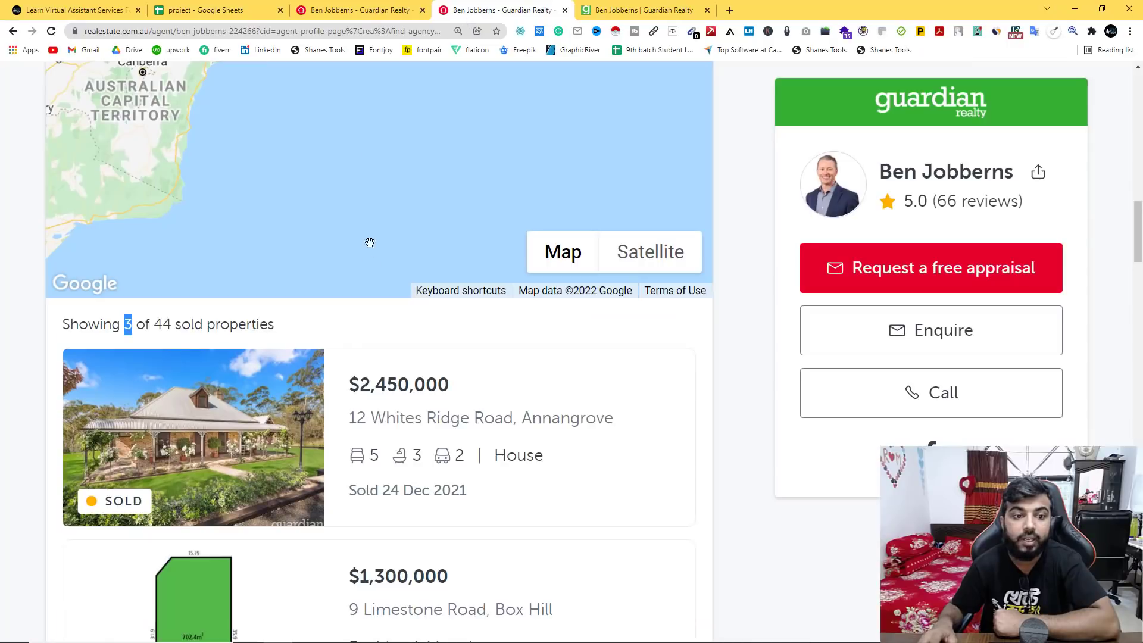
scroll(357, 339, up, 3)
scroll(416, 268, up, 15)
scroll(417, 238, down, 4)
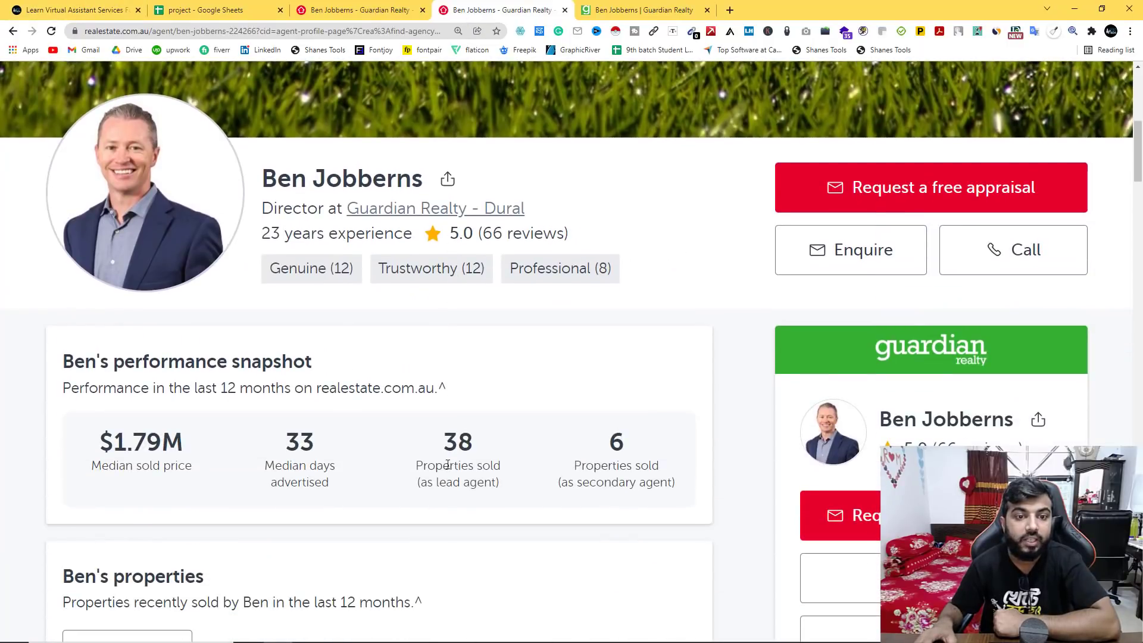
click(427, 210)
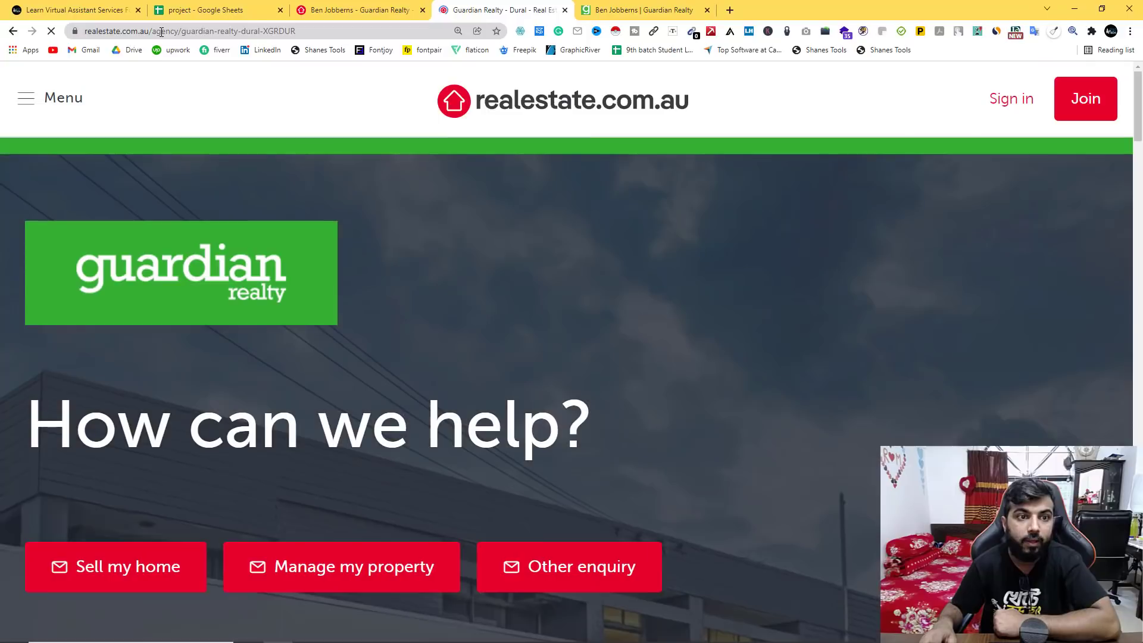
Copy the Guardian Realty - Dural page address and paste it into the Agency Link cell U2 of The Hills sheet.
click(163, 33)
right_click(161, 33)
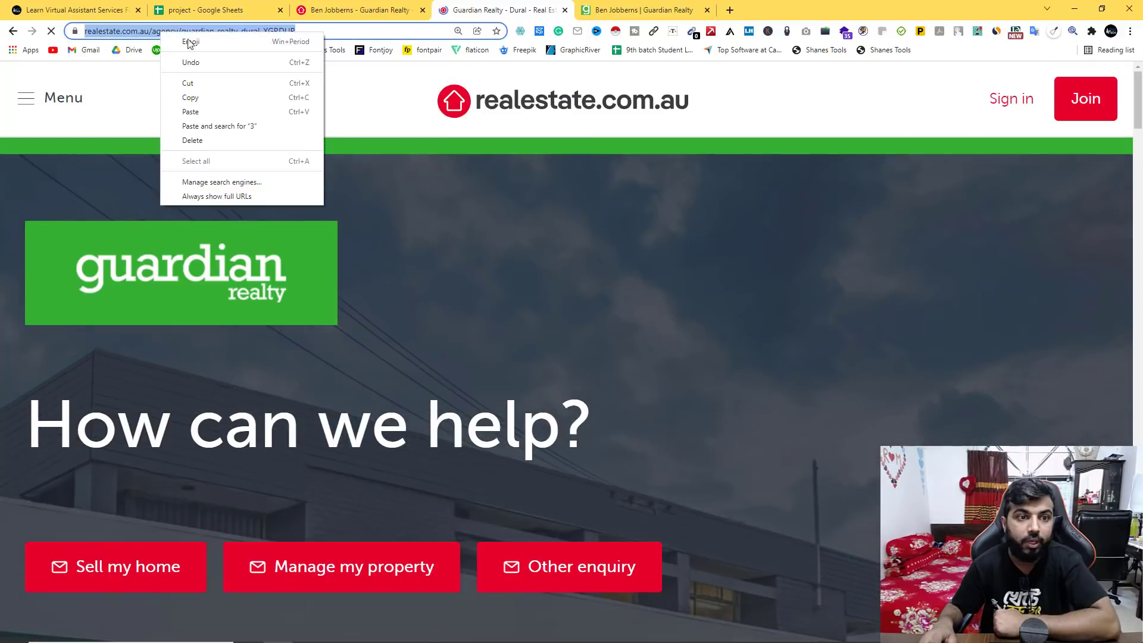
click(213, 98)
click(203, 9)
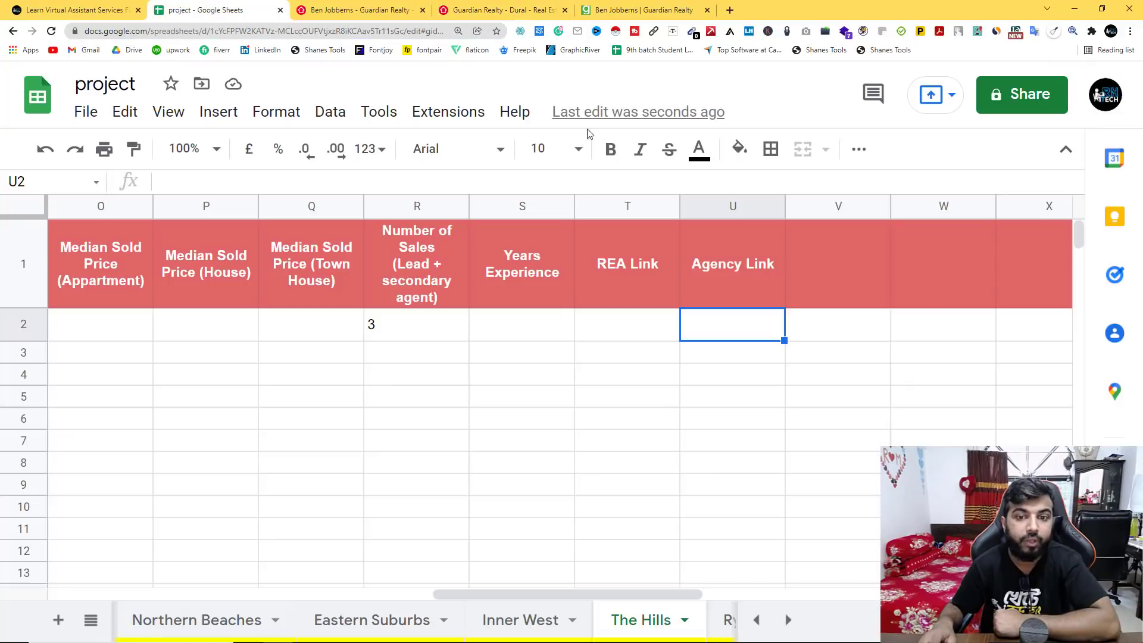
right_click(728, 320)
click(762, 377)
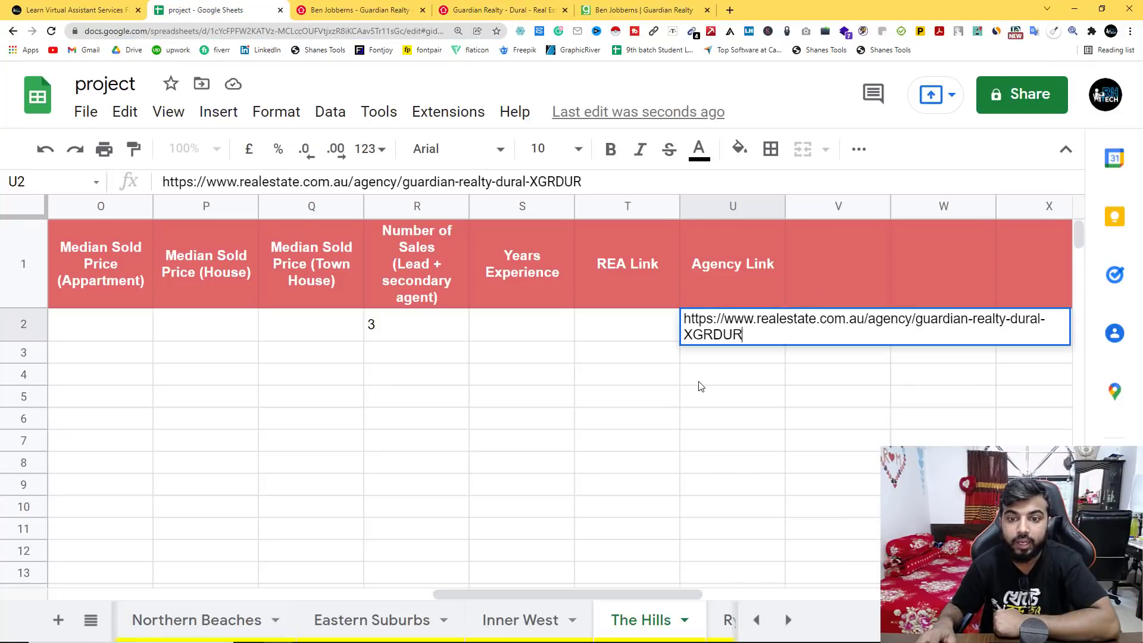
click(699, 376)
Check in the Upper North Shore sheet how the number of sales, years experience, median price and townhouse columns are filled.
click(91, 619)
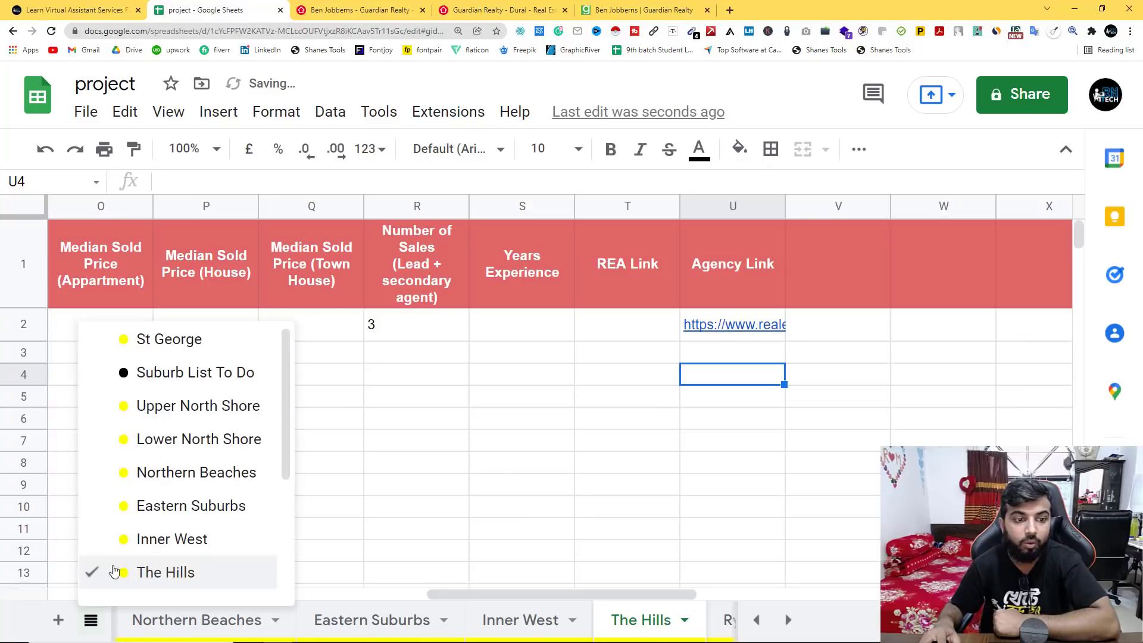
click(175, 373)
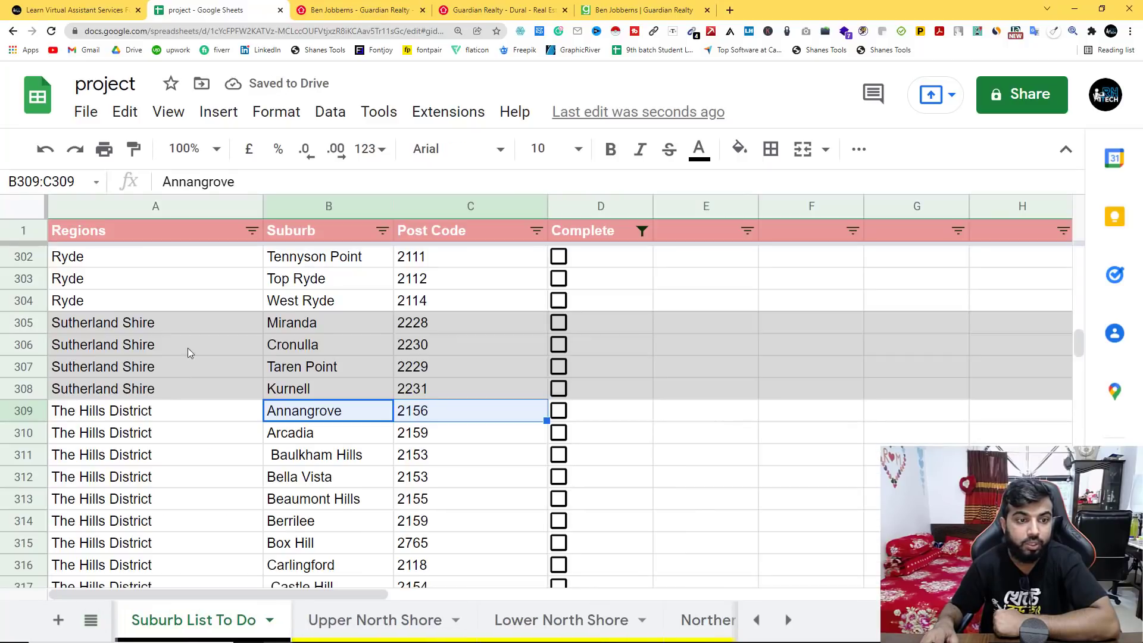
click(359, 621)
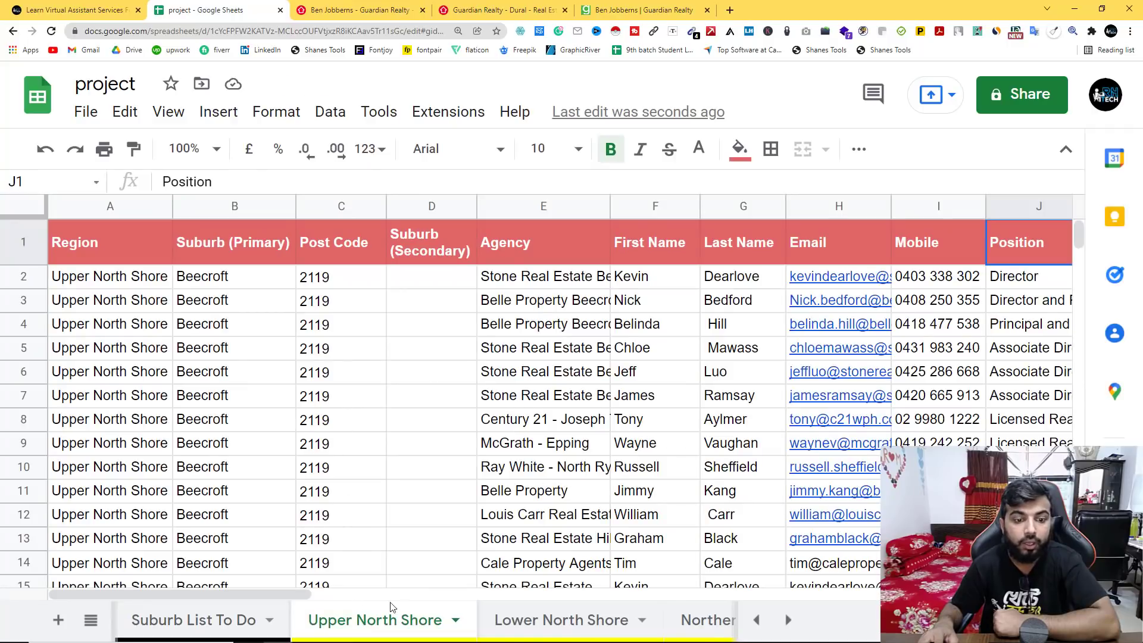
drag(303, 599, 639, 604)
click(646, 298)
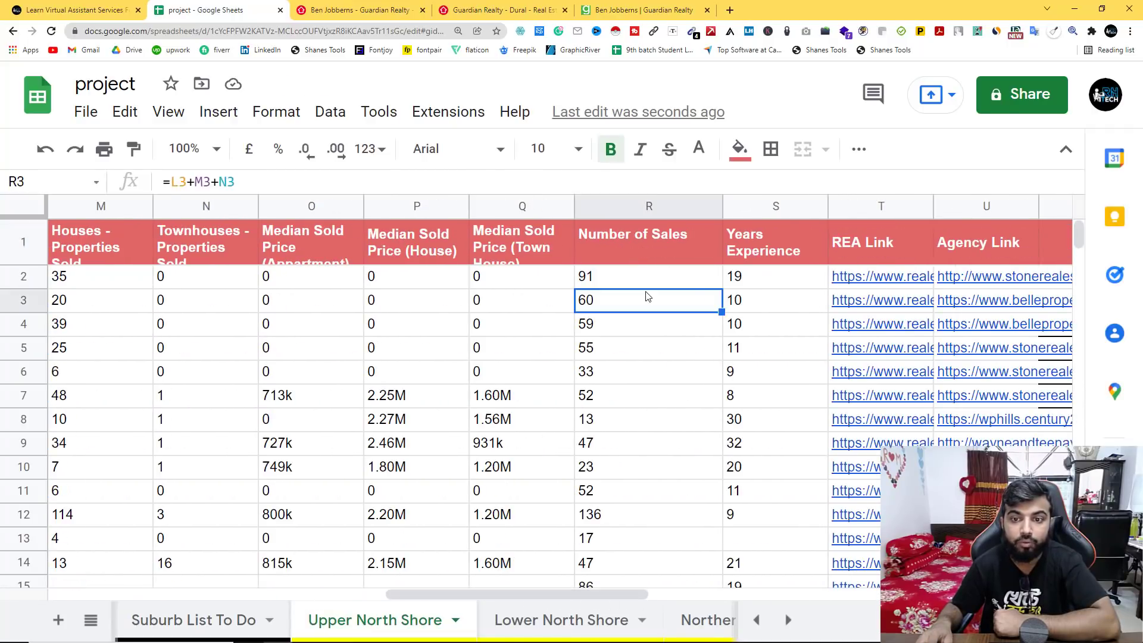
click(747, 285)
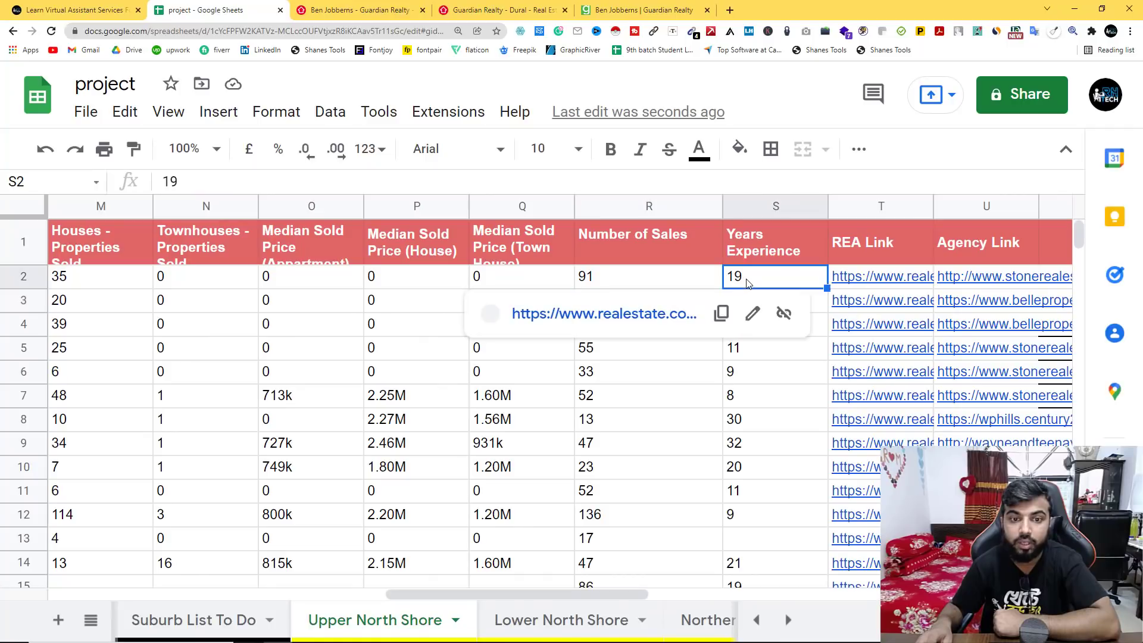
click(462, 282)
click(355, 284)
click(215, 286)
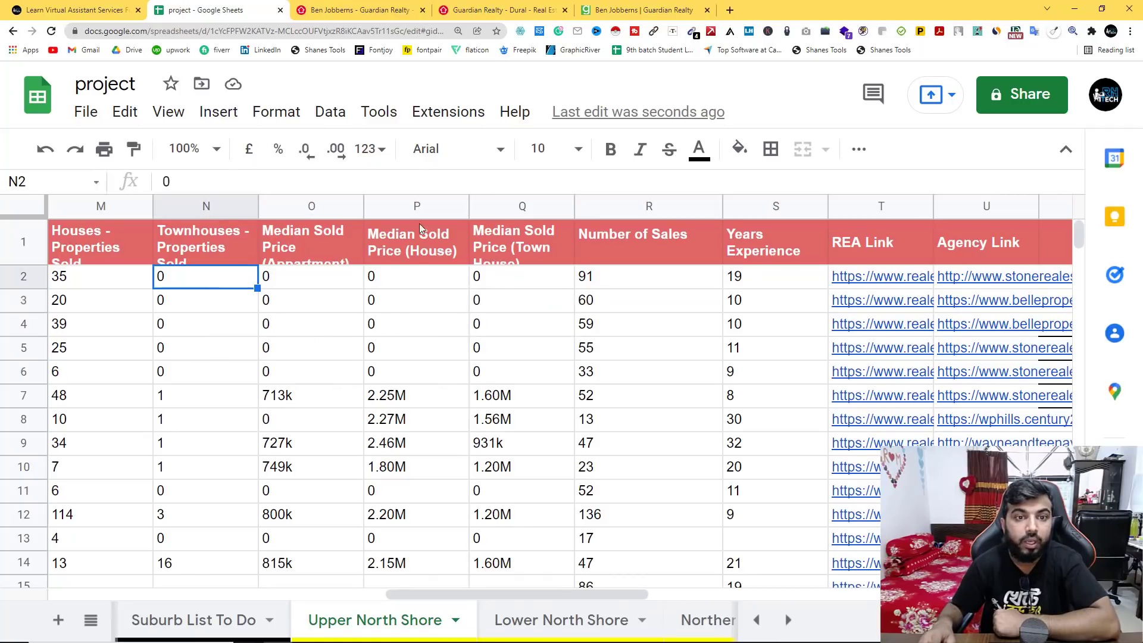
Examine the agent's performance section on realestate.com.au for properties sold and median sold prices by property type.
click(453, 9)
click(374, 13)
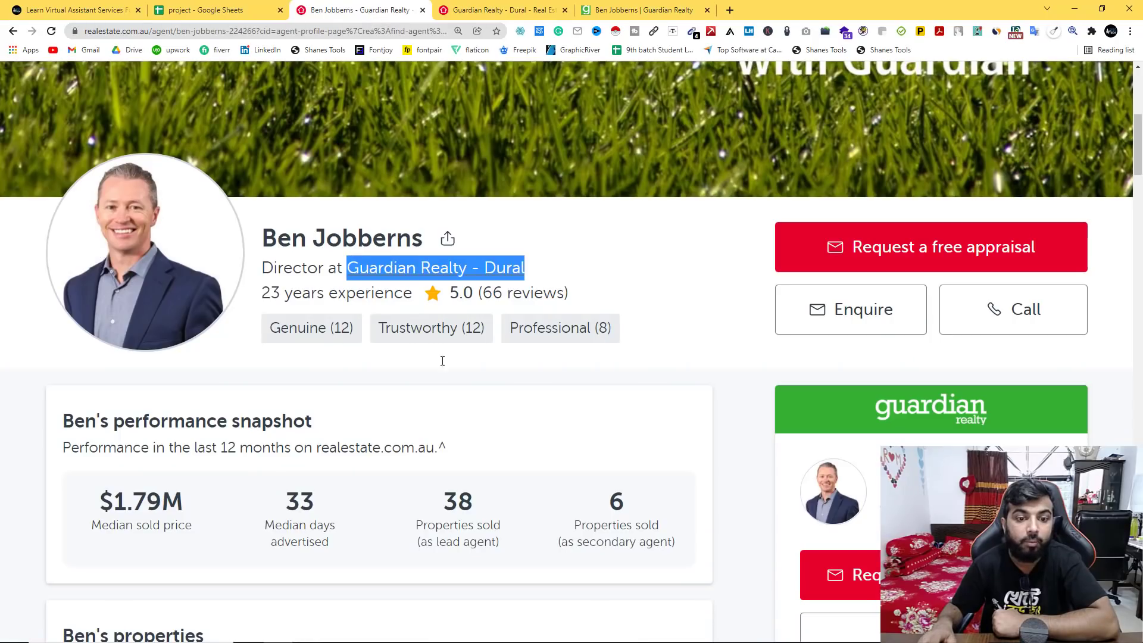
scroll(289, 495, down, 4)
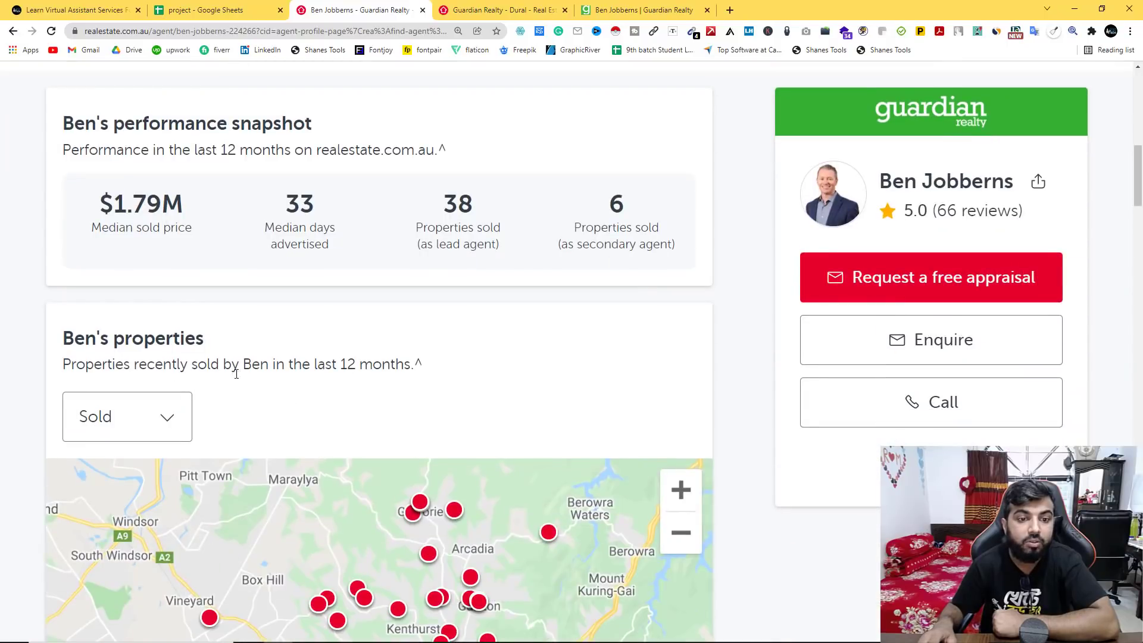
scroll(237, 374, down, 20)
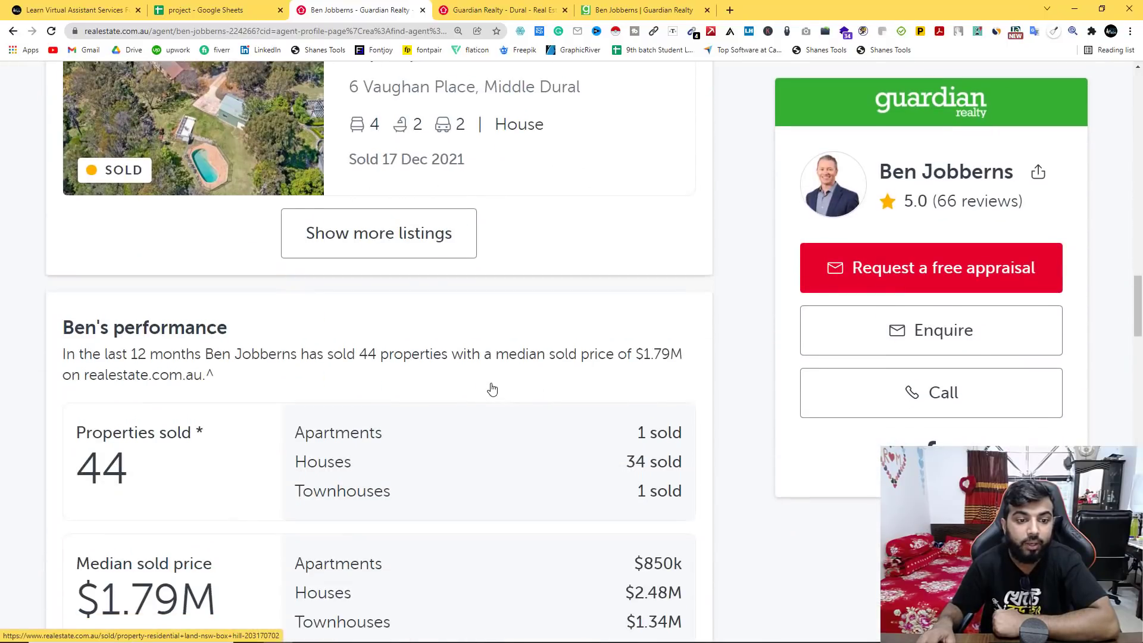
scroll(492, 388, down, 2)
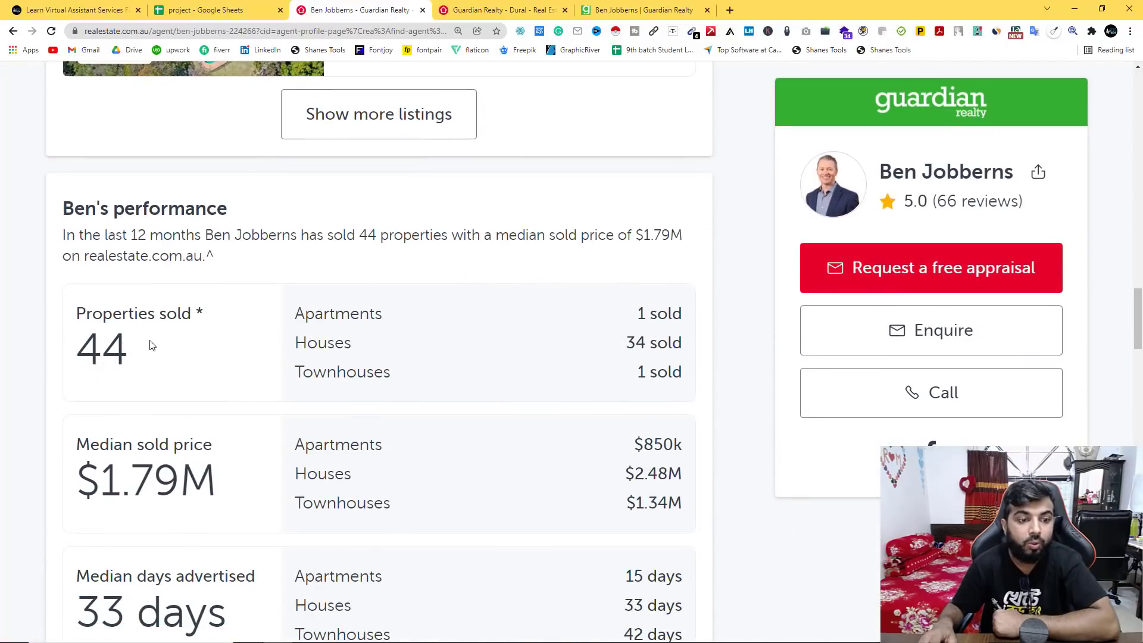
scroll(150, 346, down, 3)
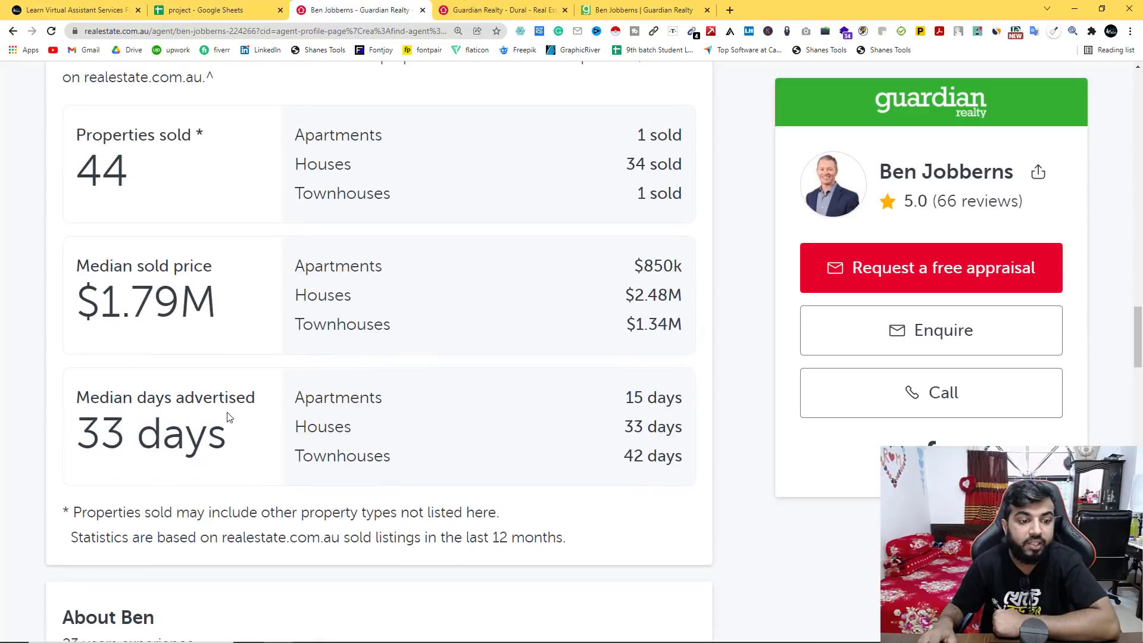
Expand the agent's About section on the realestate.com.au profile and copy the text "23 years" from the experience line.
scroll(228, 417, down, 4)
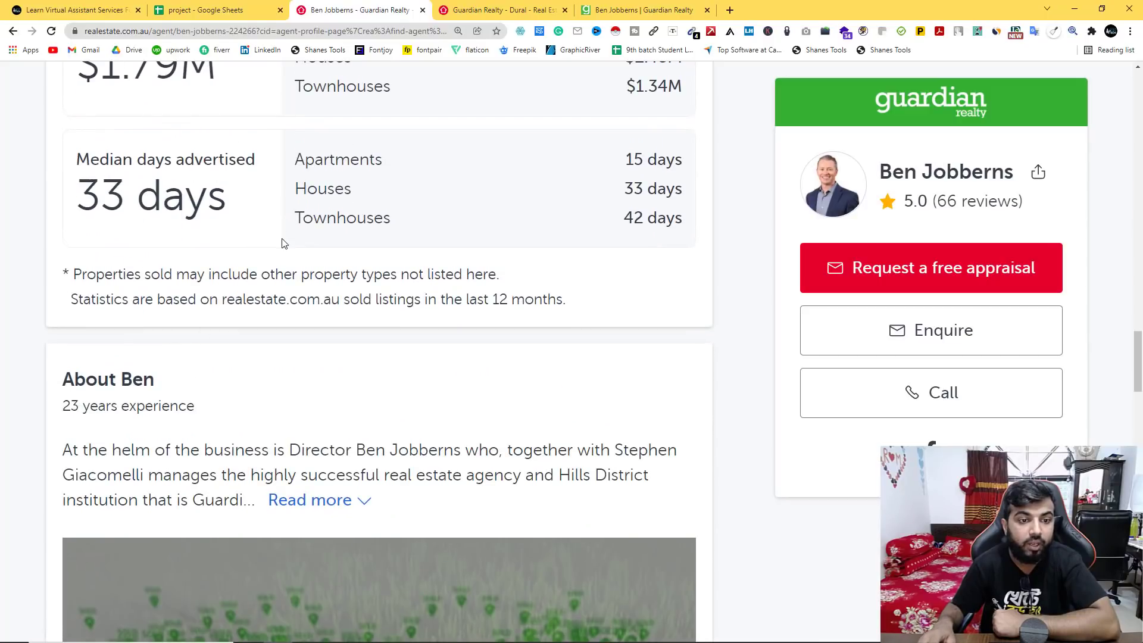
scroll(284, 244, down, 2)
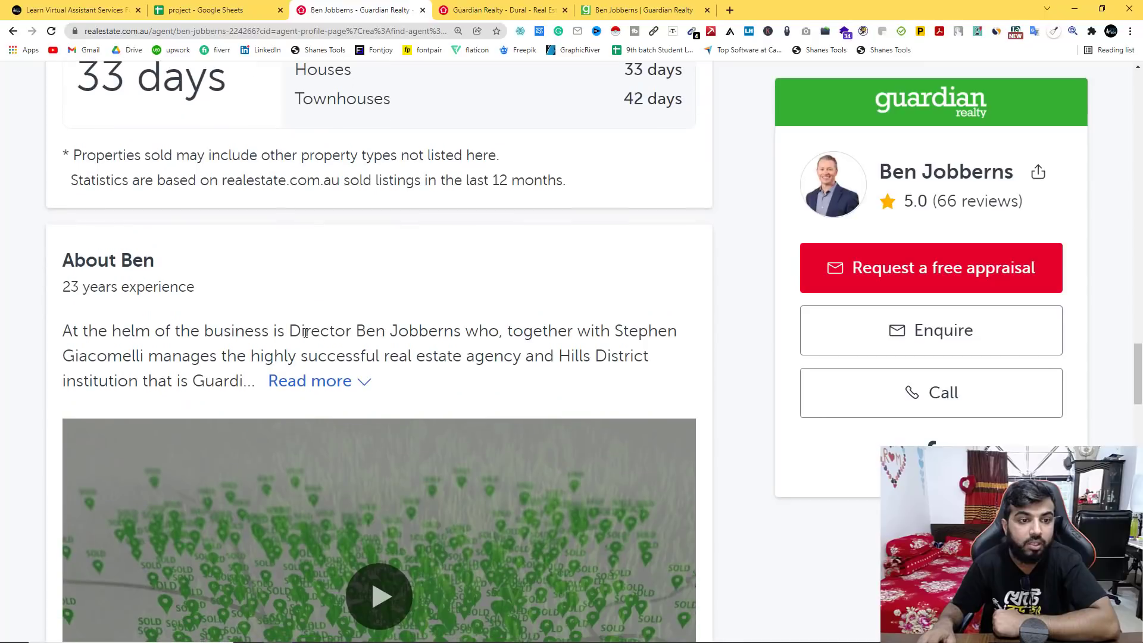
click(357, 384)
drag(62, 287, 106, 290)
right_click(107, 290)
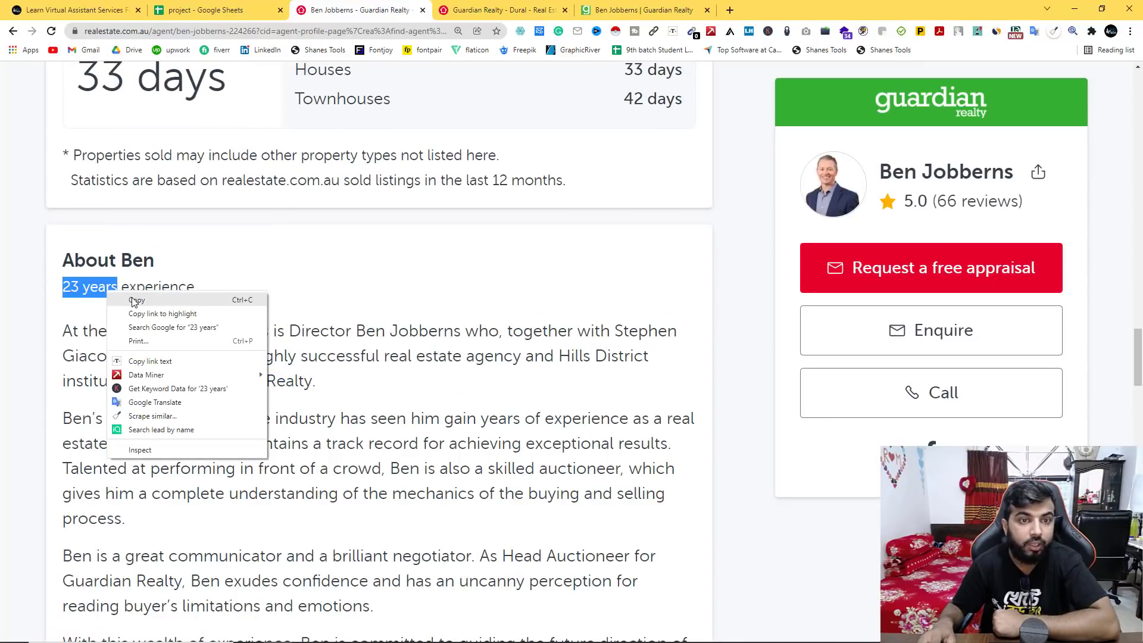
click(134, 299)
Paste "23 years" into the Years Experience cell S2 of The Hills sheet.
click(214, 10)
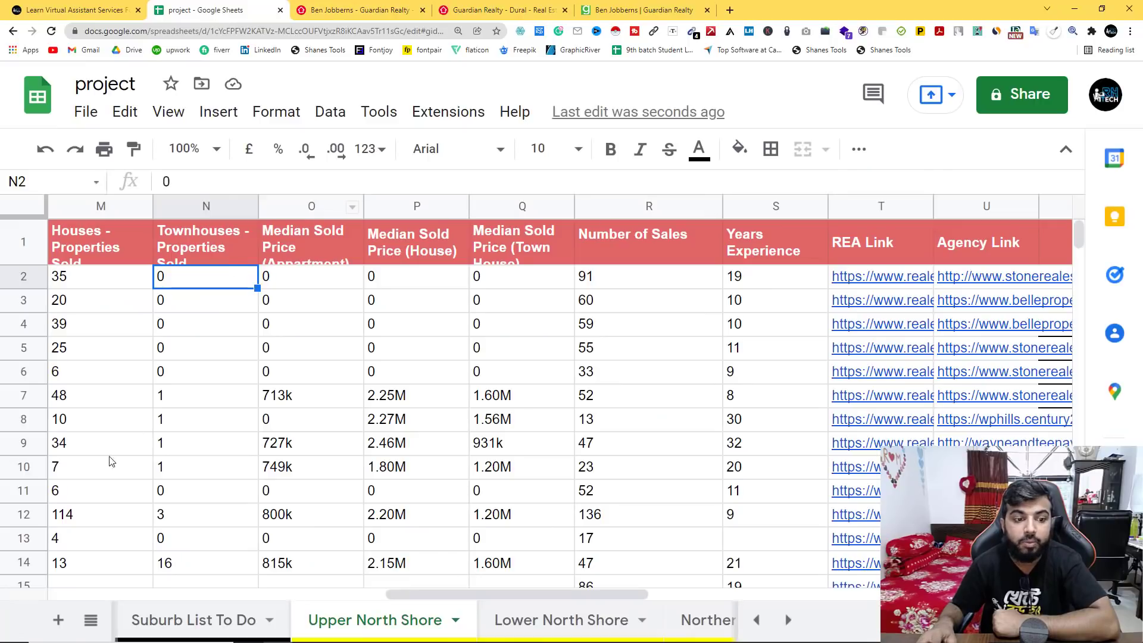
click(91, 620)
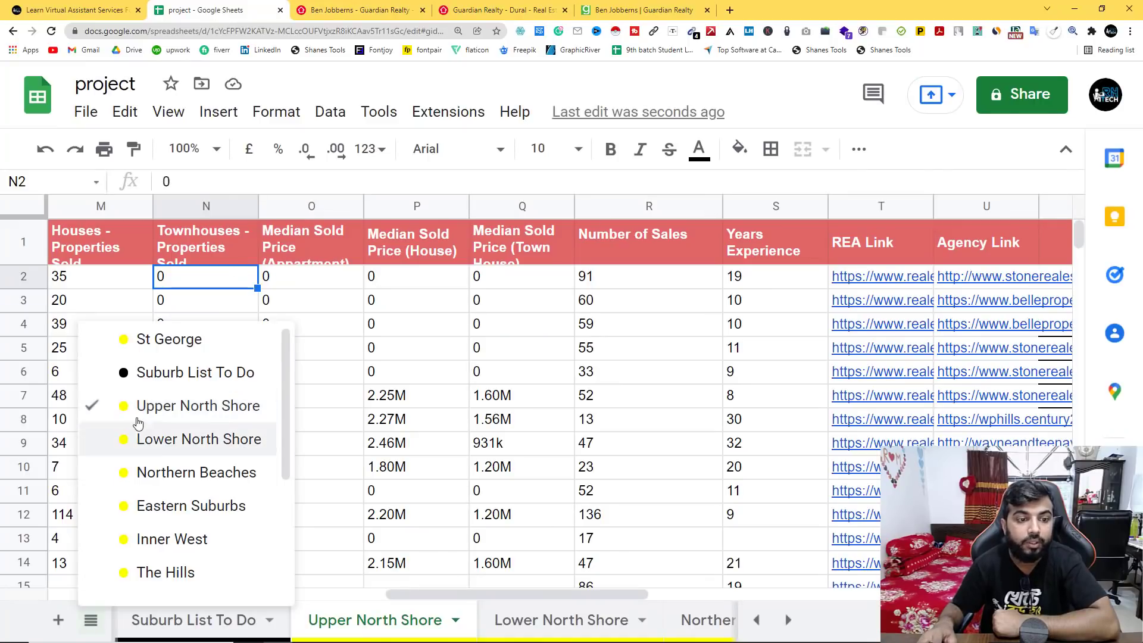
click(158, 573)
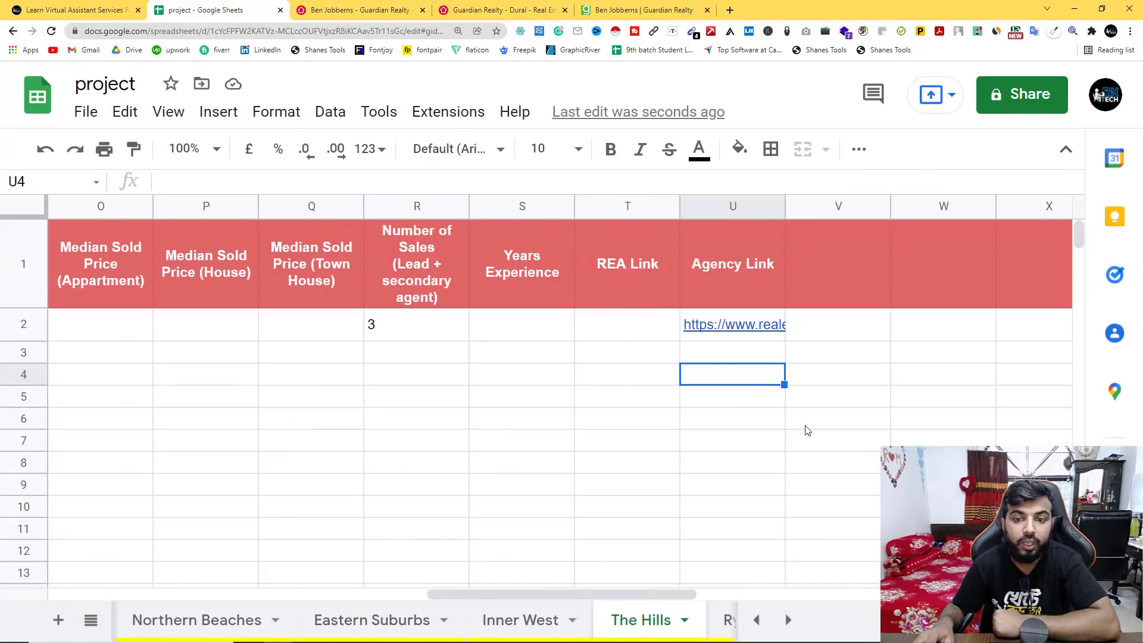
double_click(510, 330)
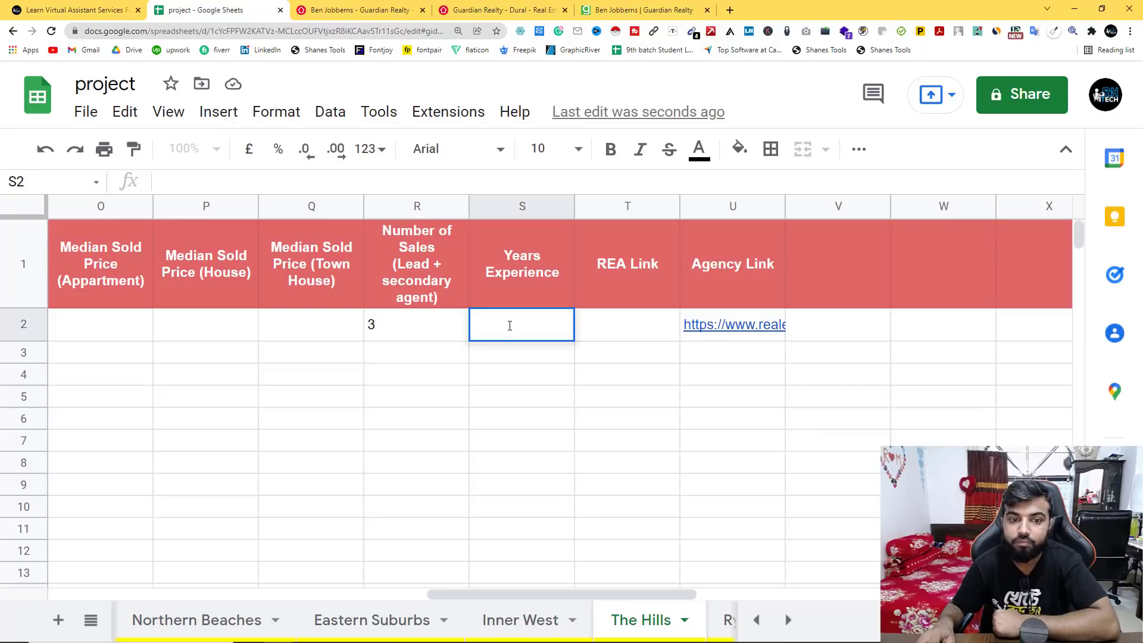
right_click(519, 328)
click(548, 380)
click(521, 397)
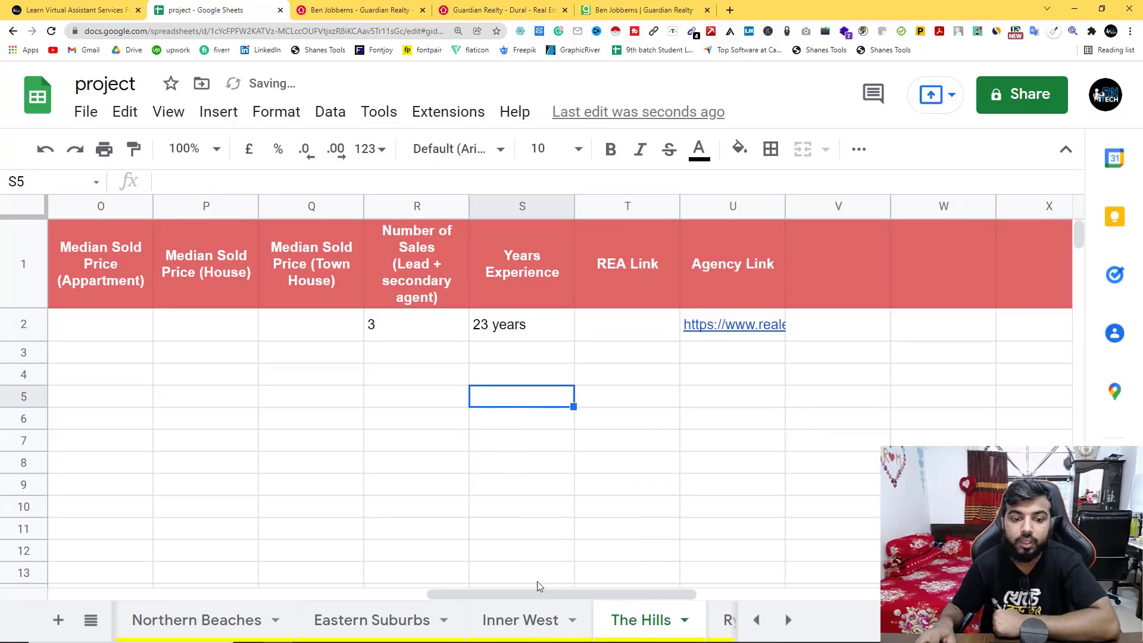
Review the start of row 2 in The Hills sheet, then examine The Hills District suburbs and post codes in Suburb List To Do.
drag(535, 592, 71, 591)
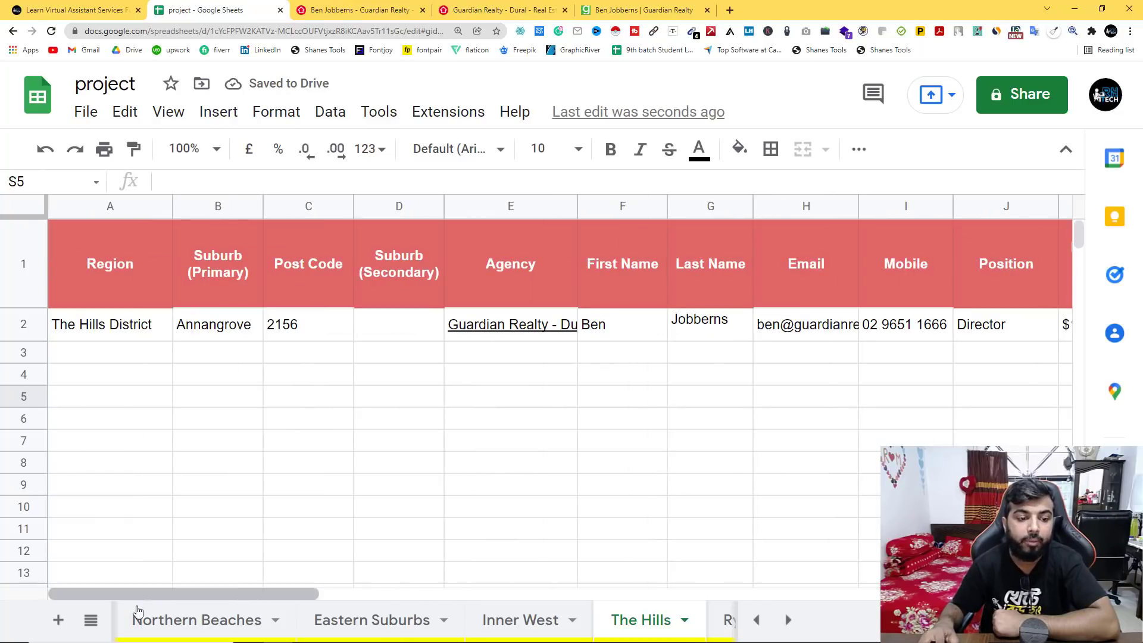
click(91, 620)
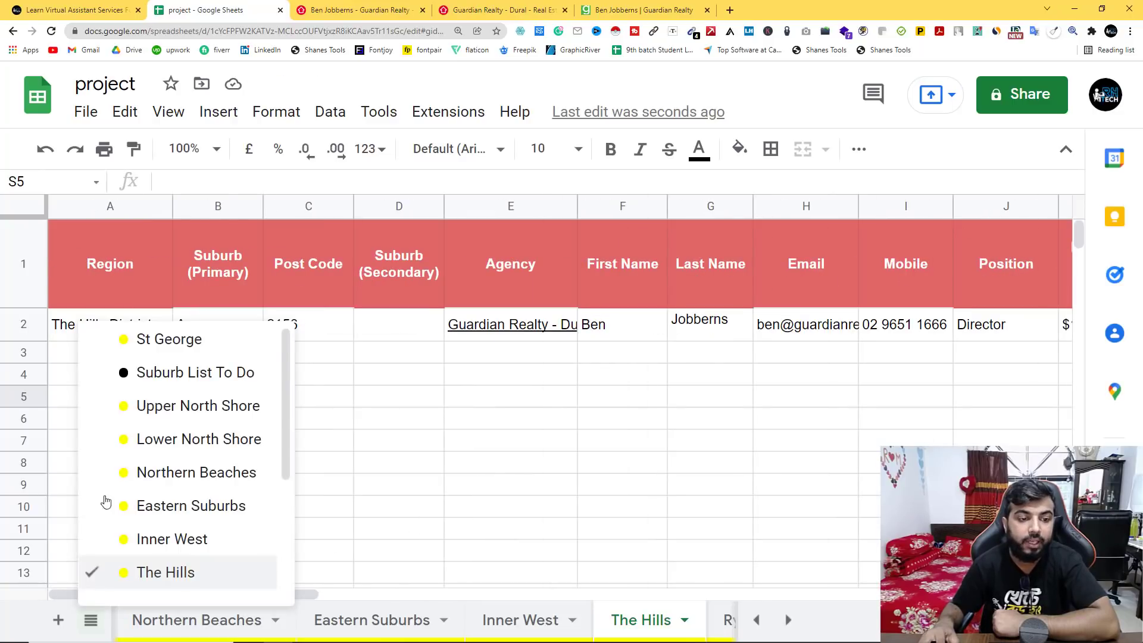
click(174, 377)
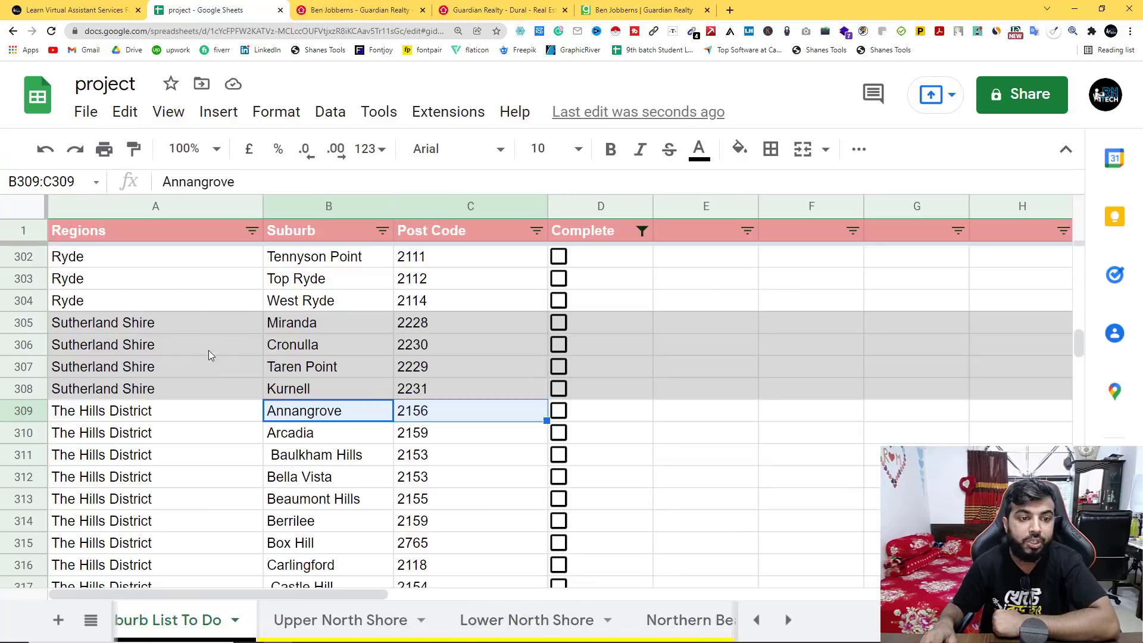
click(129, 417)
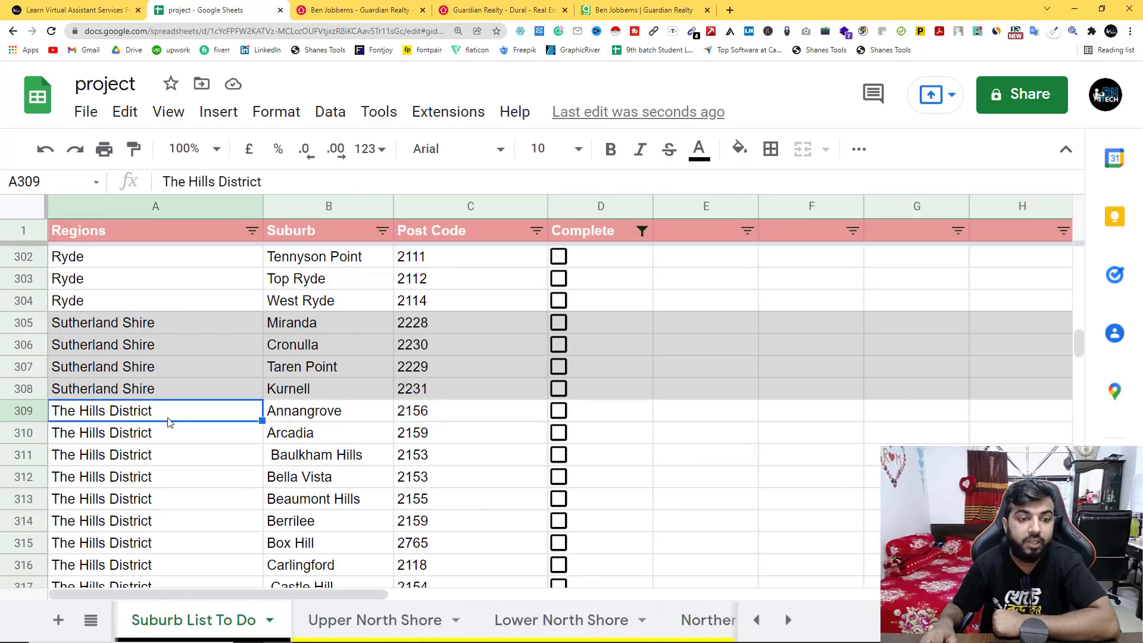
click(308, 418)
click(433, 415)
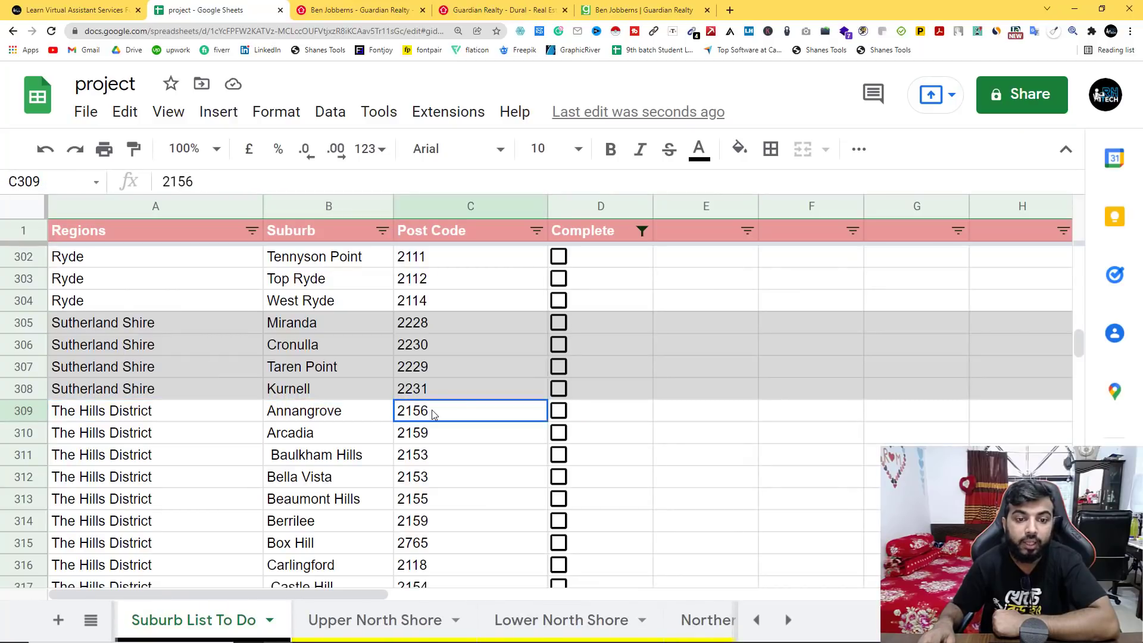
click(308, 433)
scroll(360, 456, down, 11)
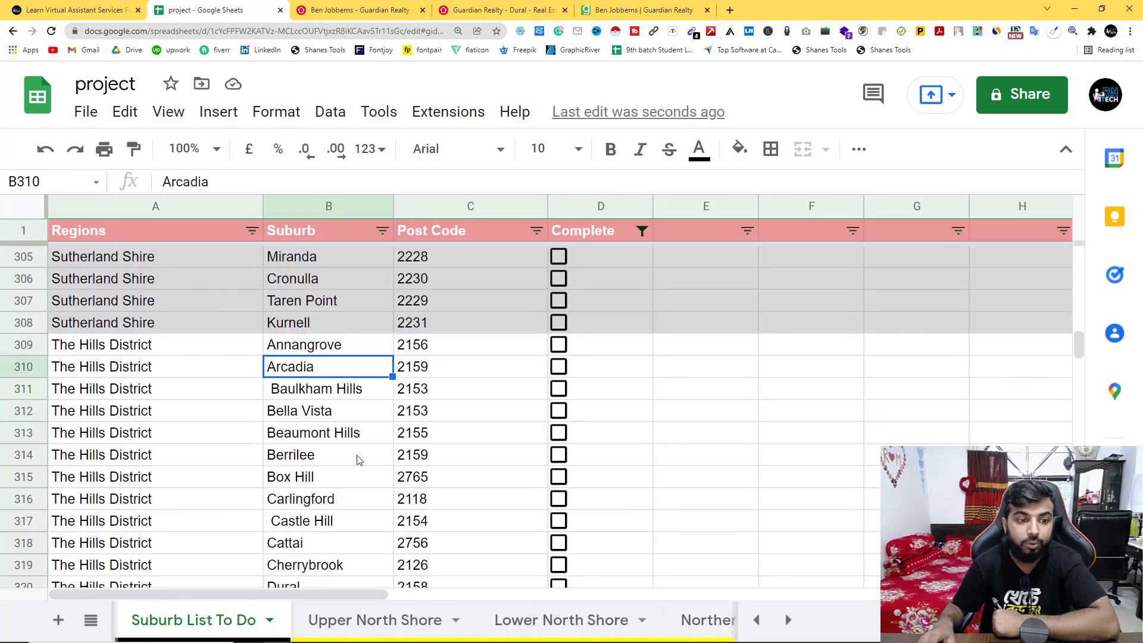
scroll(186, 480, down, 3)
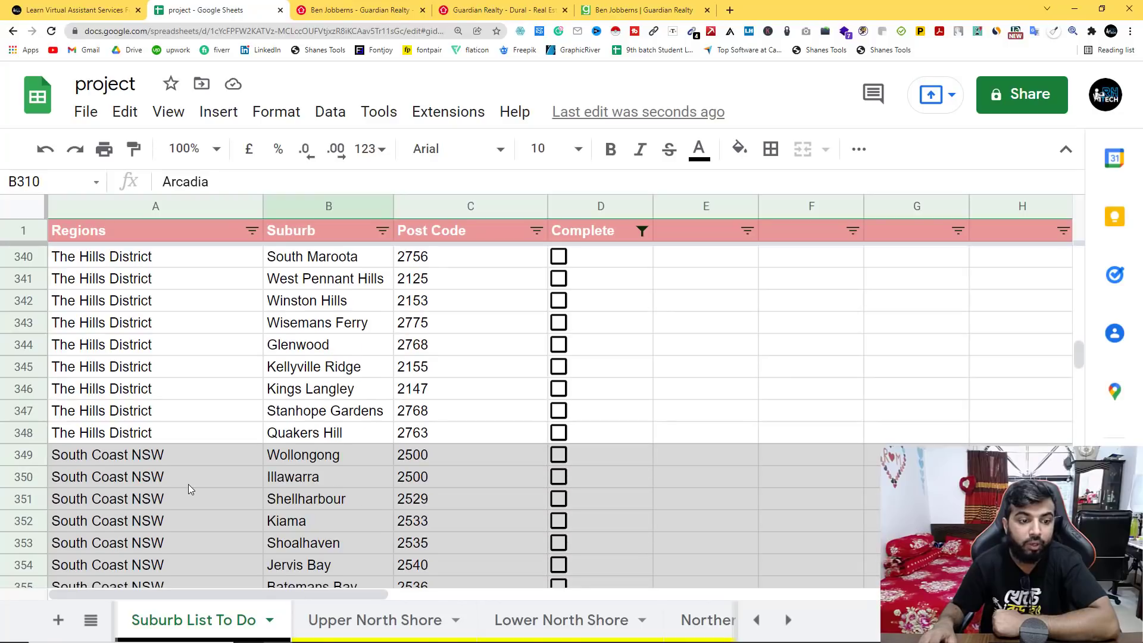
Examine the South Coast NSW, Central Coast and Western Sydney region blocks in the suburb list.
click(118, 354)
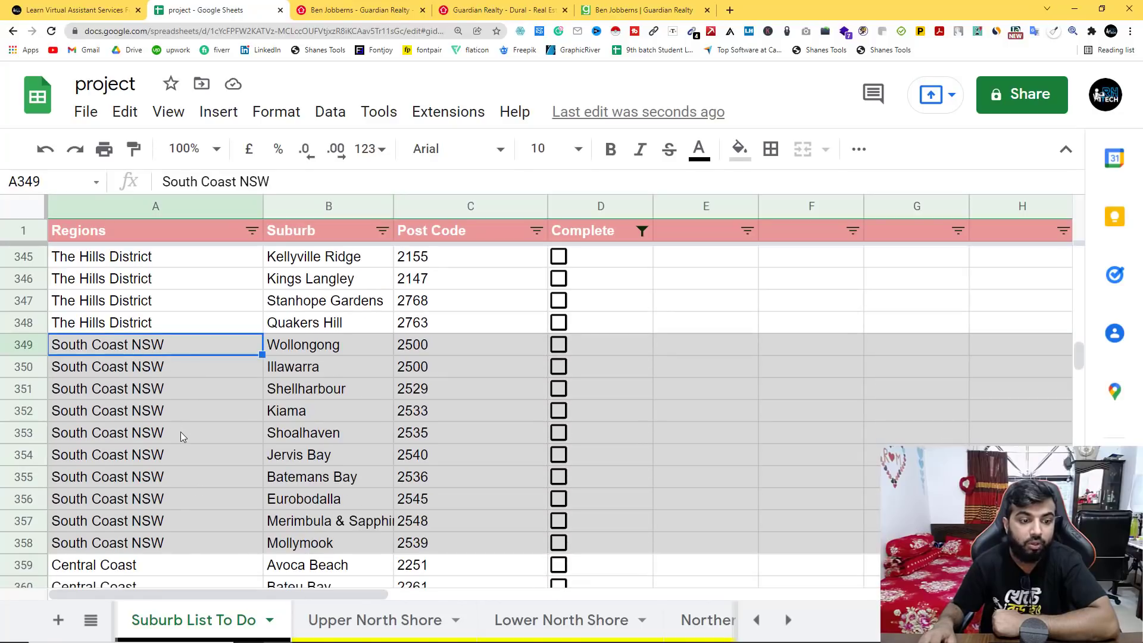
scroll(179, 431, down, 4)
click(119, 388)
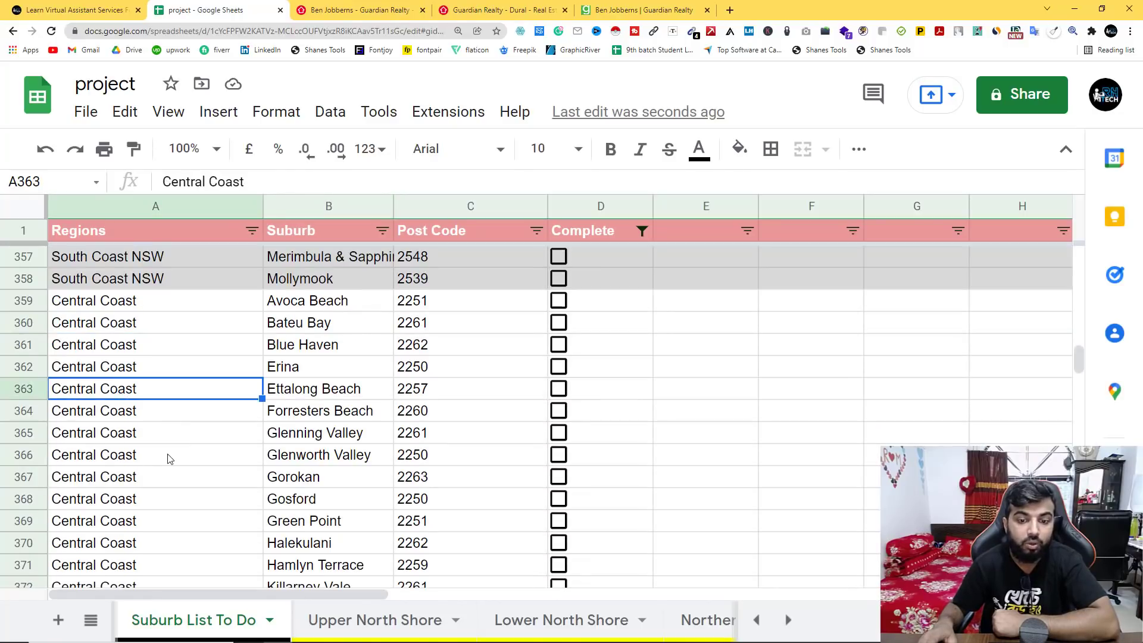
scroll(169, 459, up, 17)
scroll(167, 455, up, 13)
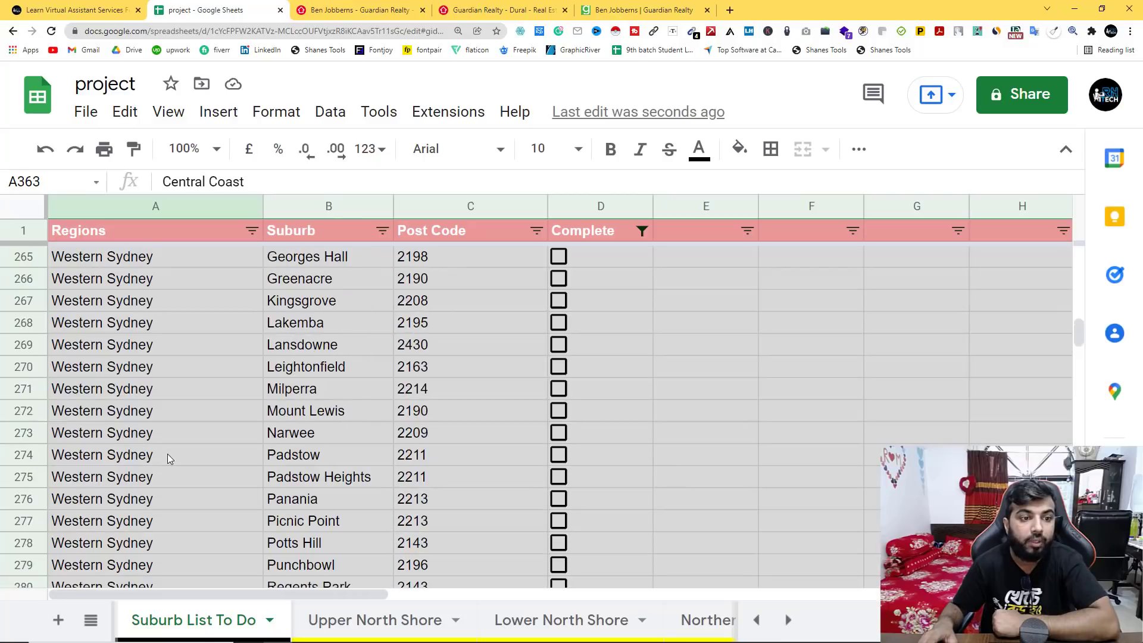
click(70, 264)
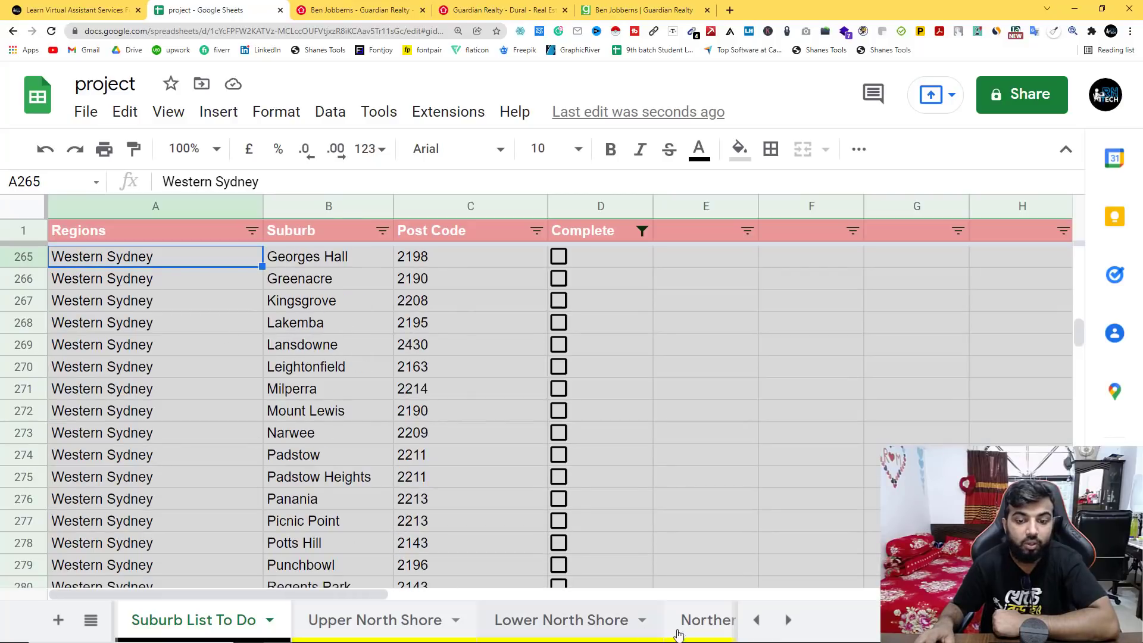
Open the Western Sydney sheet and check its Region cell A2.
click(90, 620)
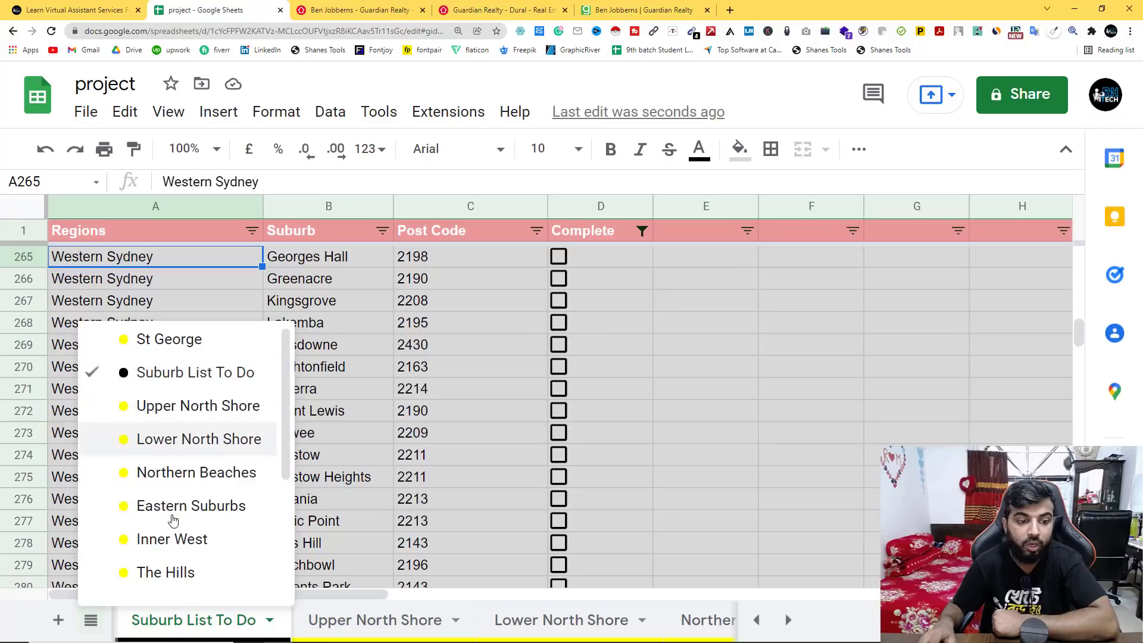
scroll(166, 493, down, 3)
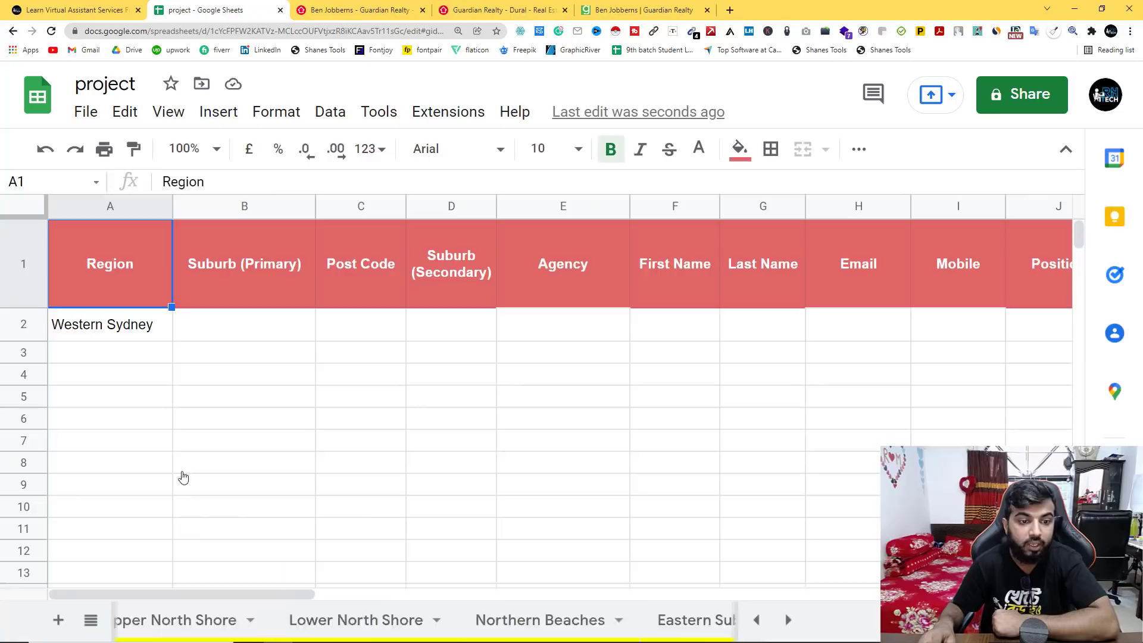
click(178, 470)
click(144, 337)
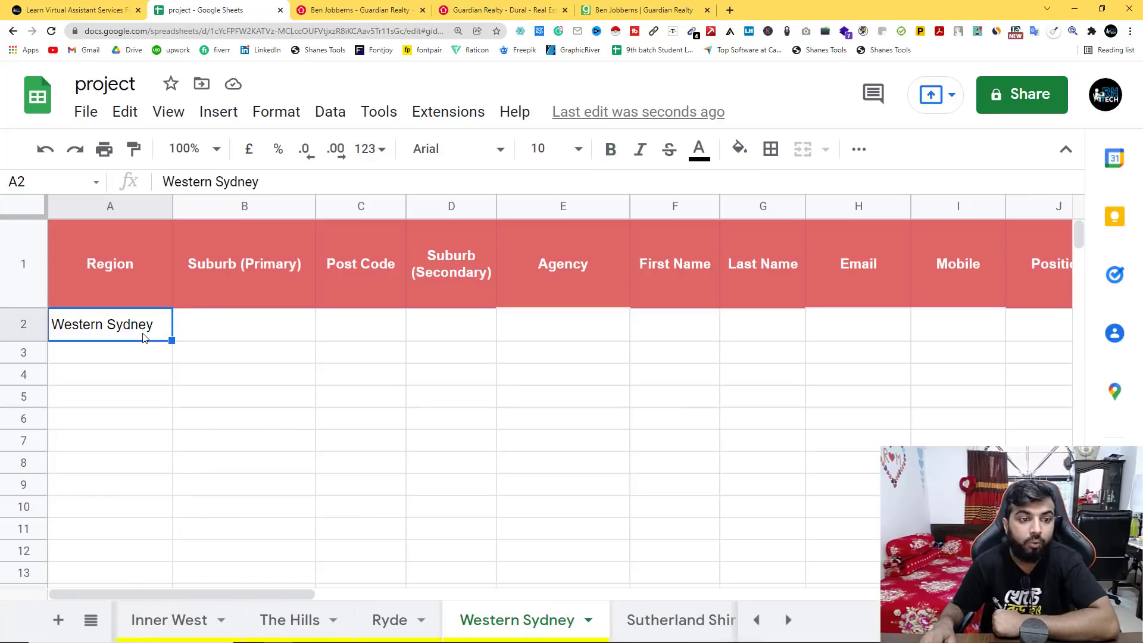
Return to Suburb List To Do and look through the suburbs from Western Sydney through Ryde and Sutherland Shire to The Hills District.
click(91, 620)
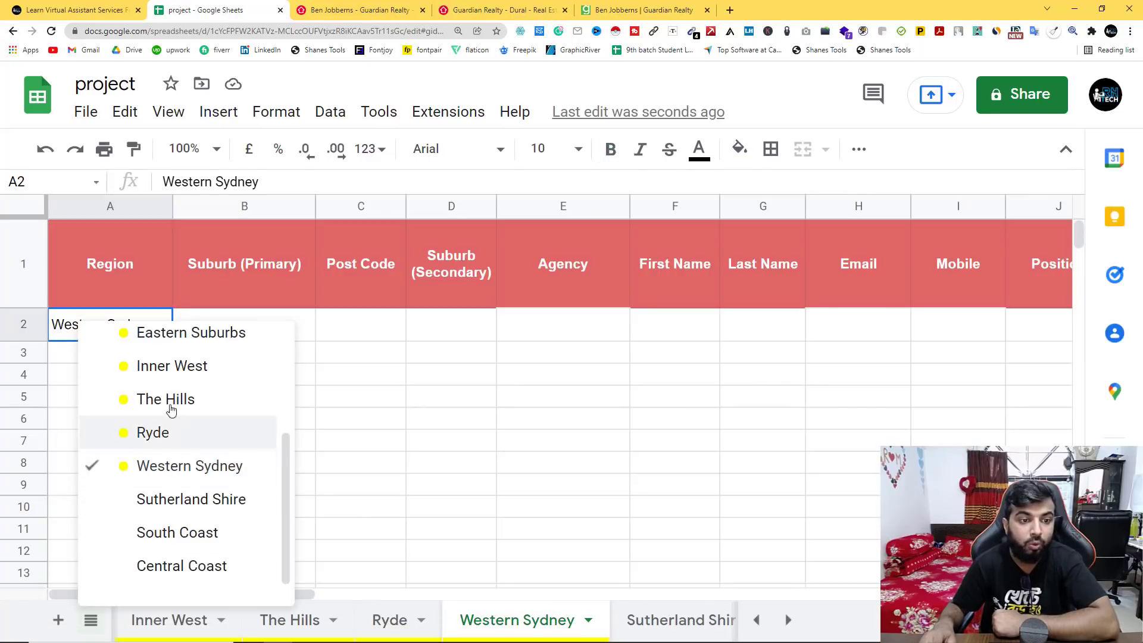
scroll(184, 440, up, 2)
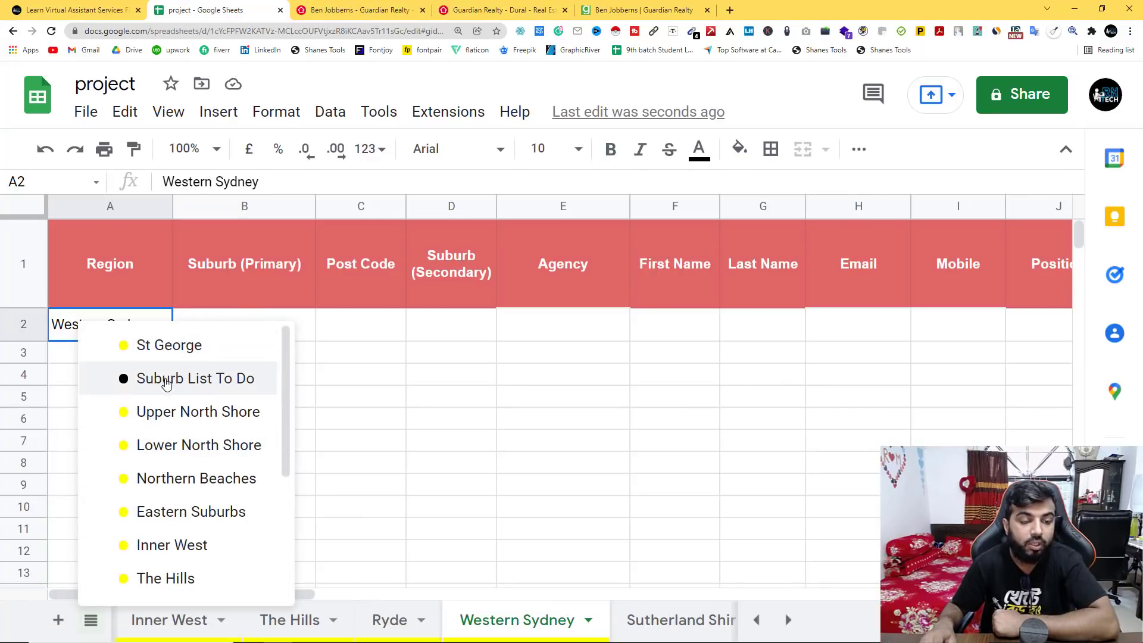
click(171, 382)
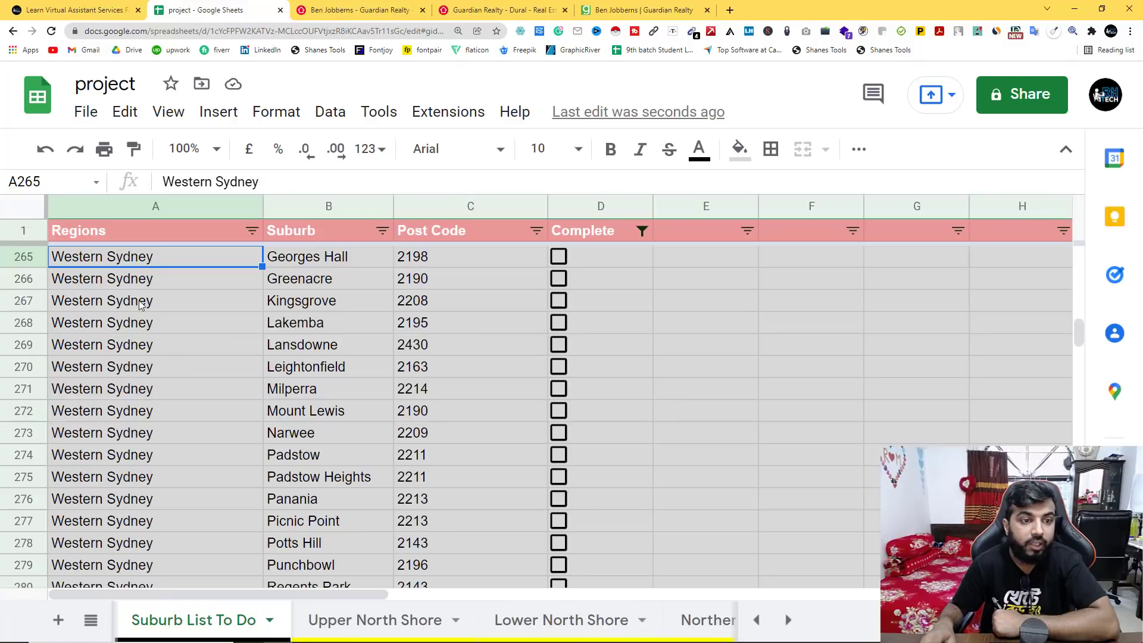
scroll(140, 305, up, 2)
scroll(148, 331, up, 6)
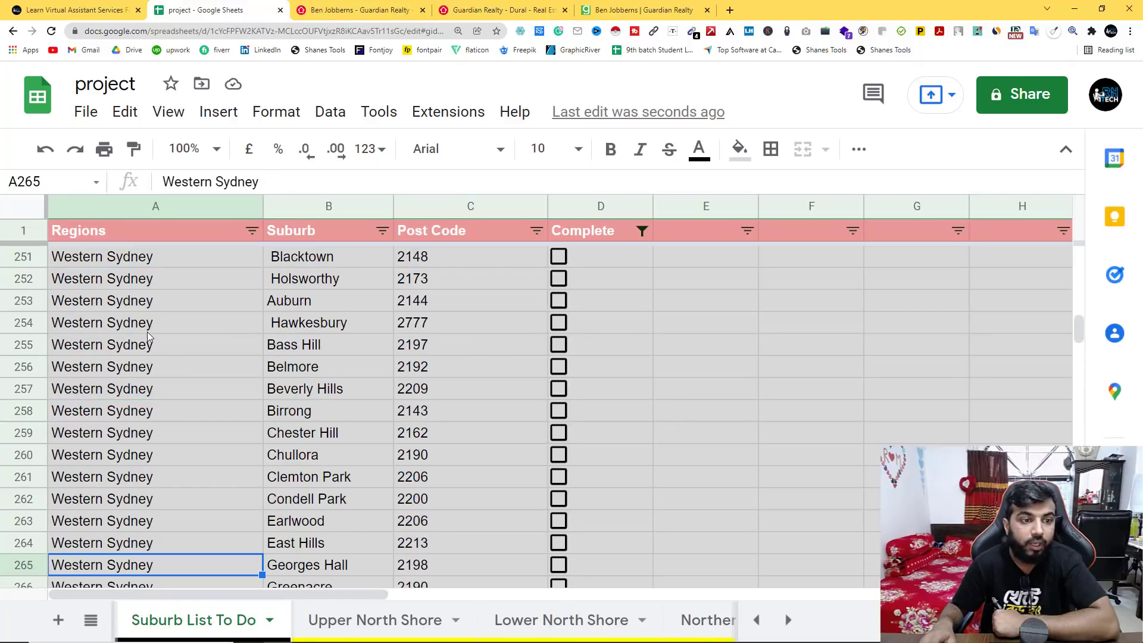
scroll(148, 337, down, 15)
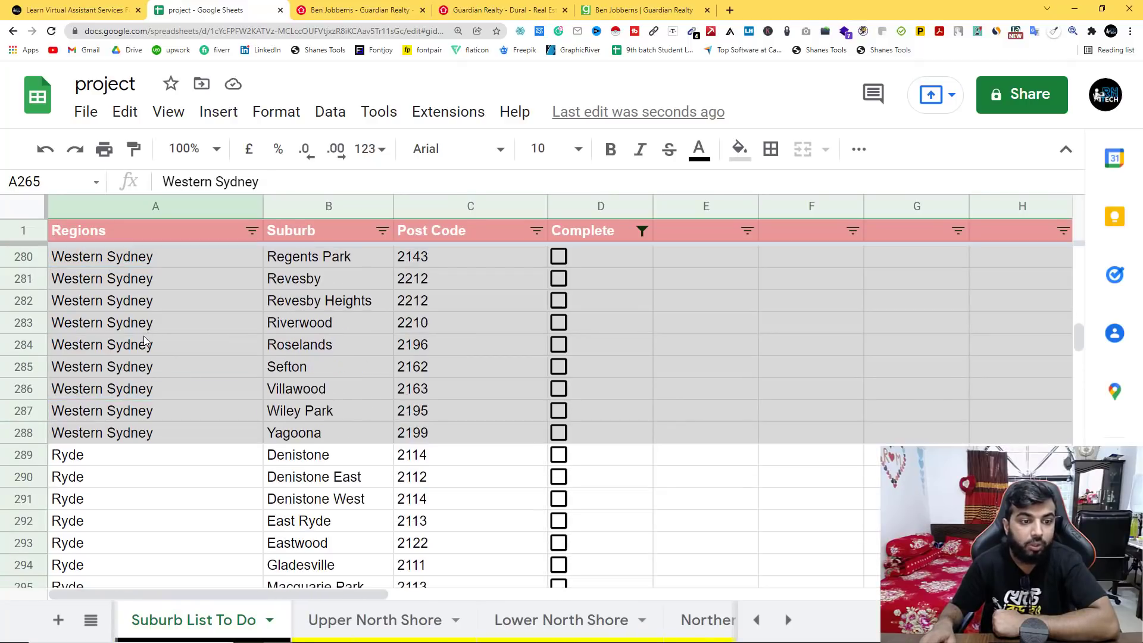
scroll(138, 349, down, 7)
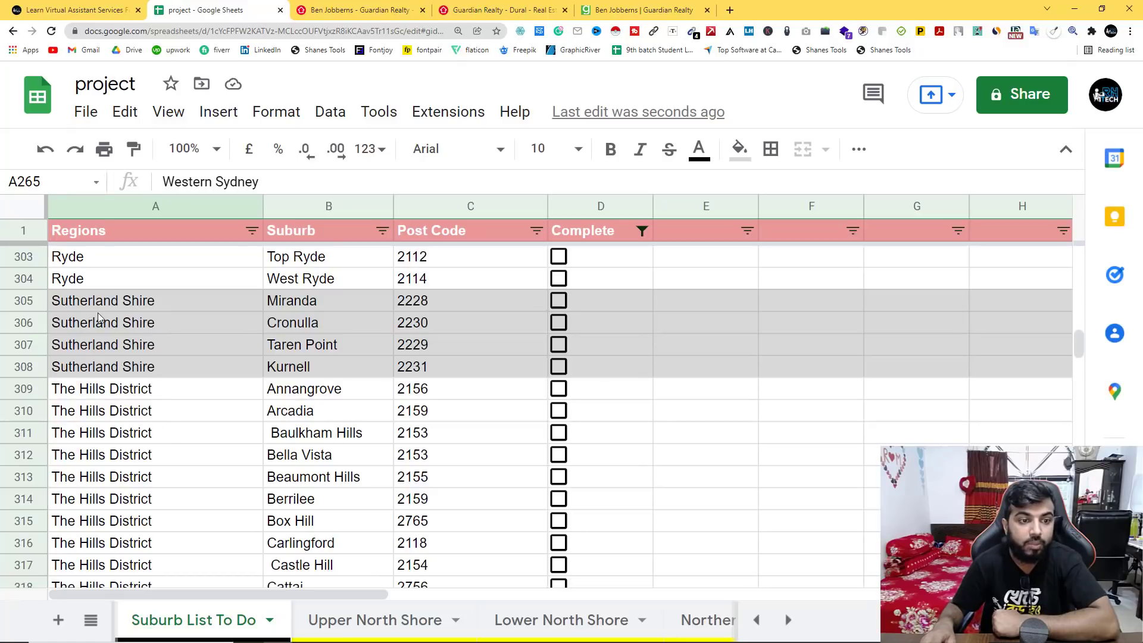
scroll(137, 322, down, 7)
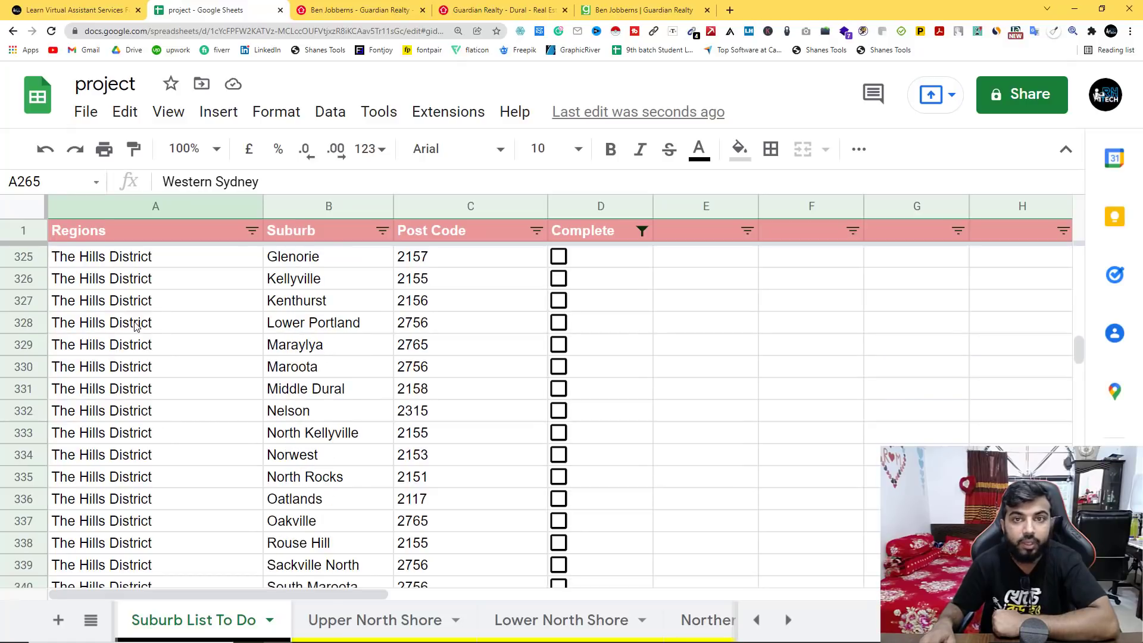